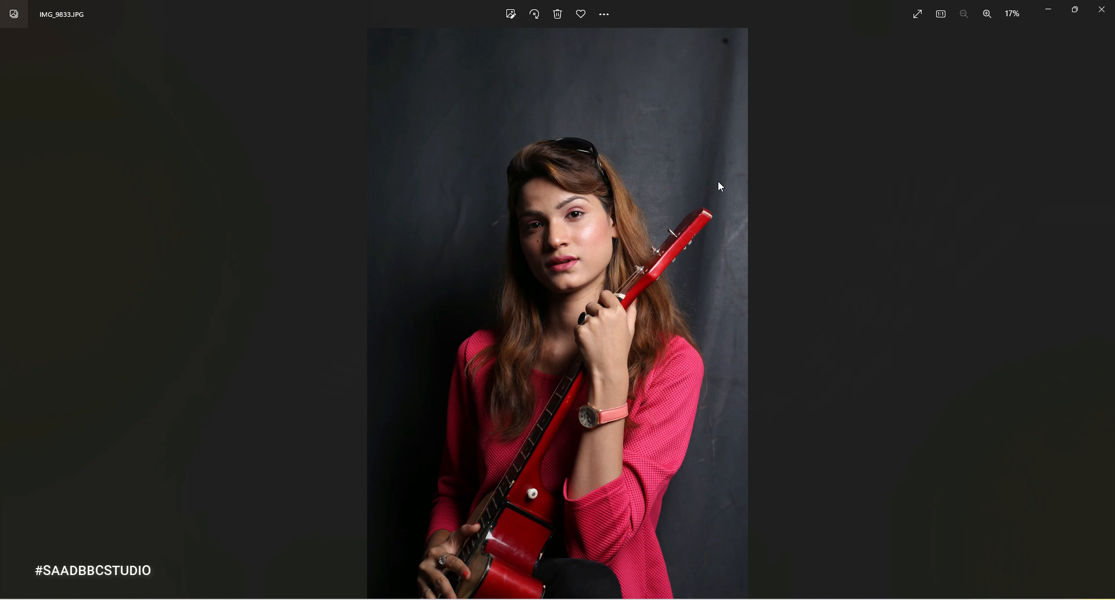
- Close the photo viewer and open the desktop image IMG_9833 in Photoshop with the window maximized
{"action": "left_click", "coordinate": [1100, 13]}
{"action": "key", "text": "super"}
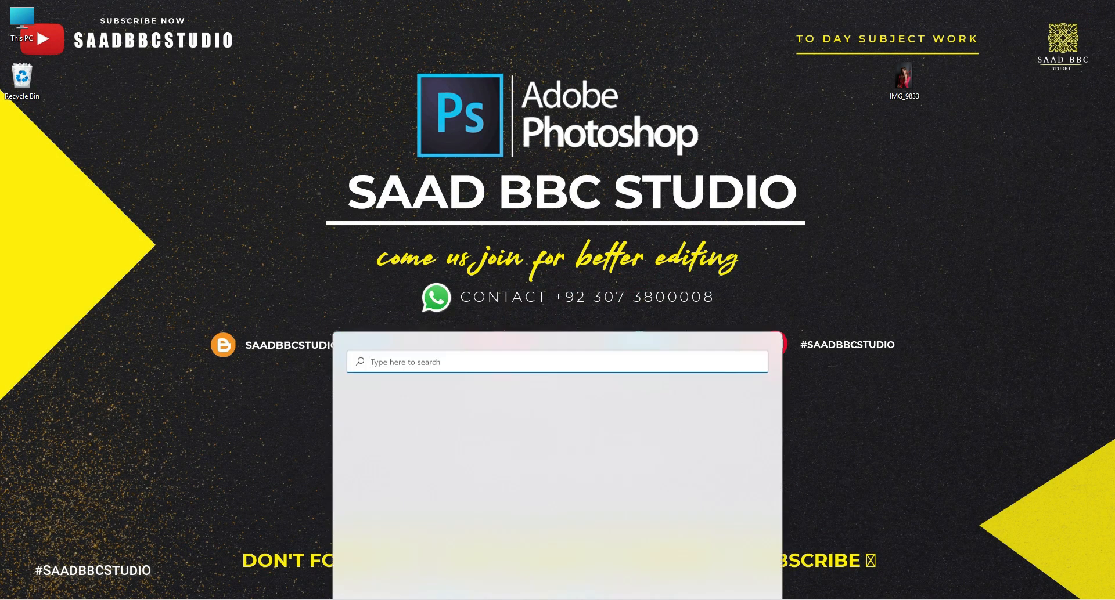
{"action": "left_click", "coordinate": [433, 365]}
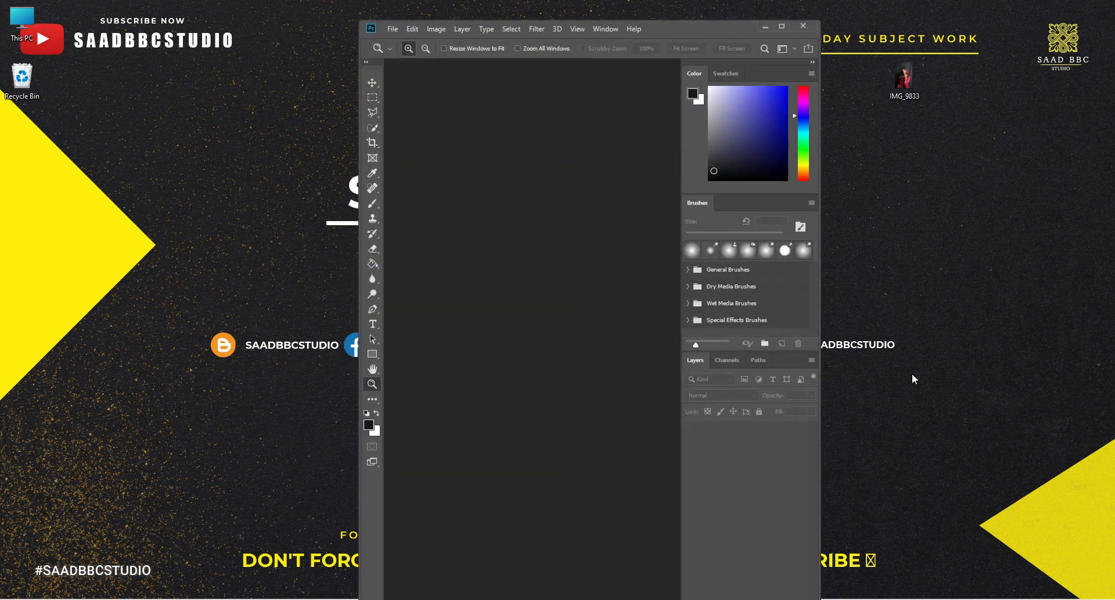
{"action": "left_click_drag", "start_coordinate": [908, 87], "coordinate": [553, 207]}
{"action": "double_click", "coordinate": [673, 27]}
- Examine the woman's face up close for skin blemishes and return to the view of the whole photo
{"action": "left_click", "coordinate": [504, 286]}
{"action": "left_click", "coordinate": [503, 287]}
{"action": "left_click", "coordinate": [503, 286]}
{"action": "left_click", "coordinate": [503, 281]}
{"action": "left_click", "coordinate": [503, 279]}
{"action": "scroll", "coordinate": [483, 281], "scroll_direction": "up", "scroll_amount": 1}
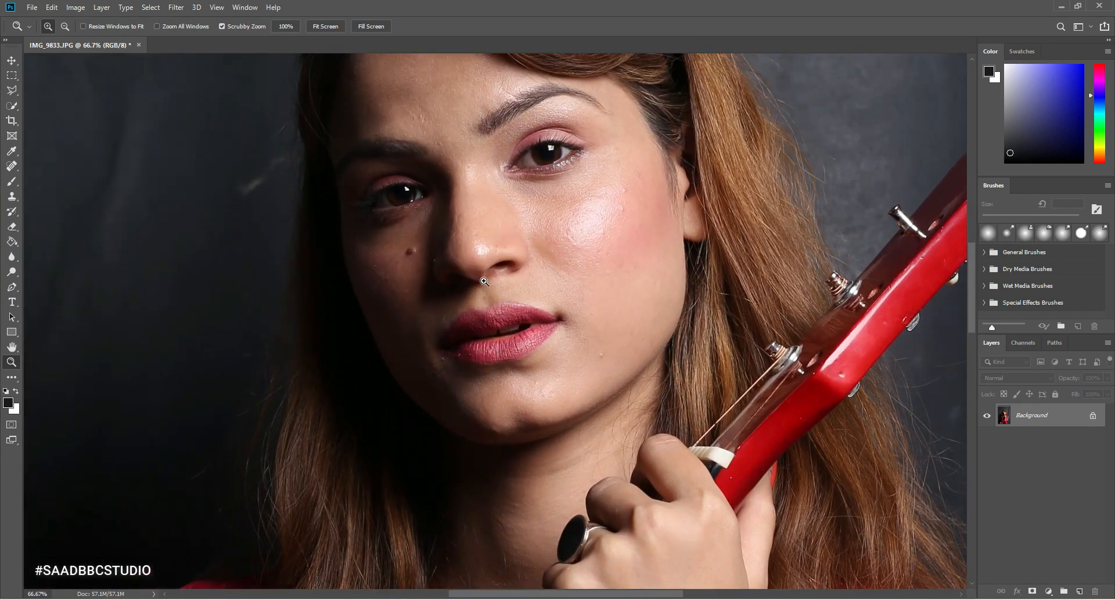
{"action": "scroll", "coordinate": [483, 281], "scroll_direction": "up", "scroll_amount": 3}
{"action": "right_click", "coordinate": [500, 290]}
{"action": "left_click", "coordinate": [508, 295]}
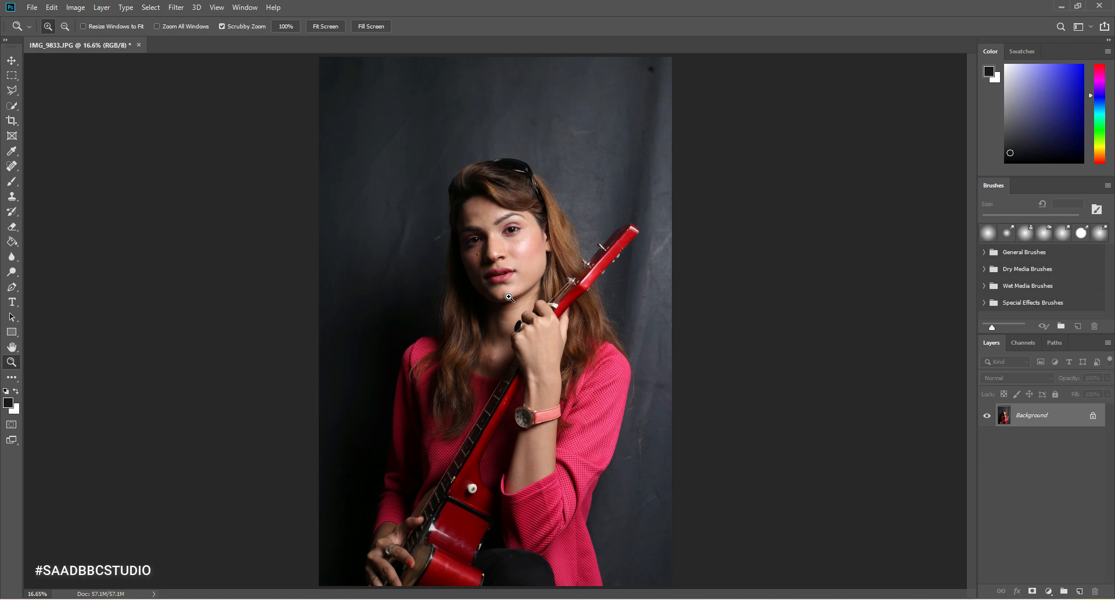
- Duplicate the Background layer of the portrait
{"action": "left_click", "coordinate": [523, 247]}
{"action": "left_click", "coordinate": [495, 257]}
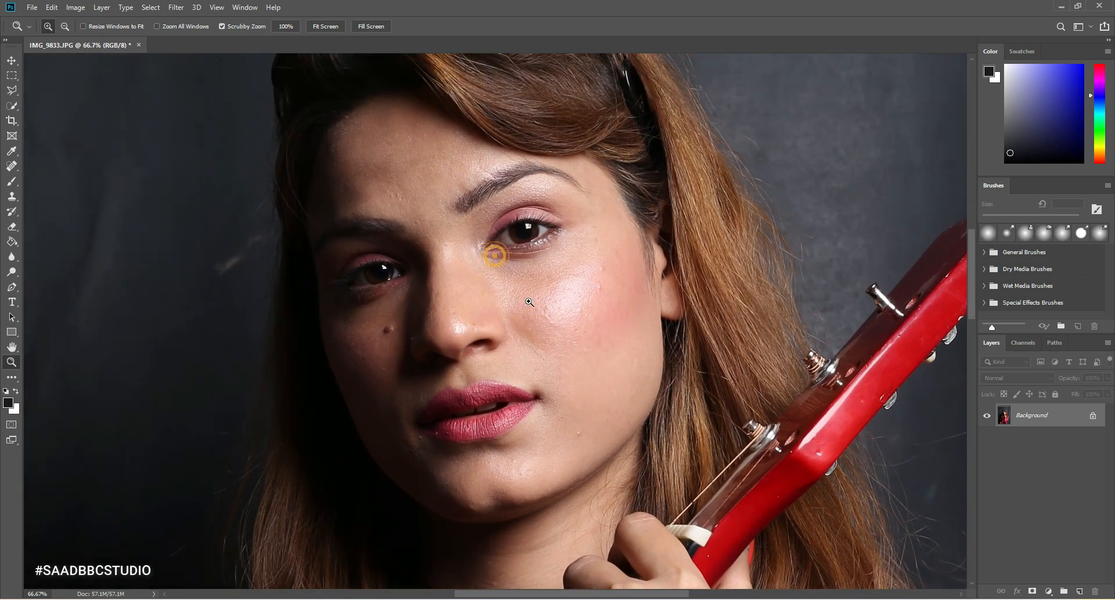
{"action": "left_click_drag", "start_coordinate": [1053, 420], "coordinate": [1079, 593]}
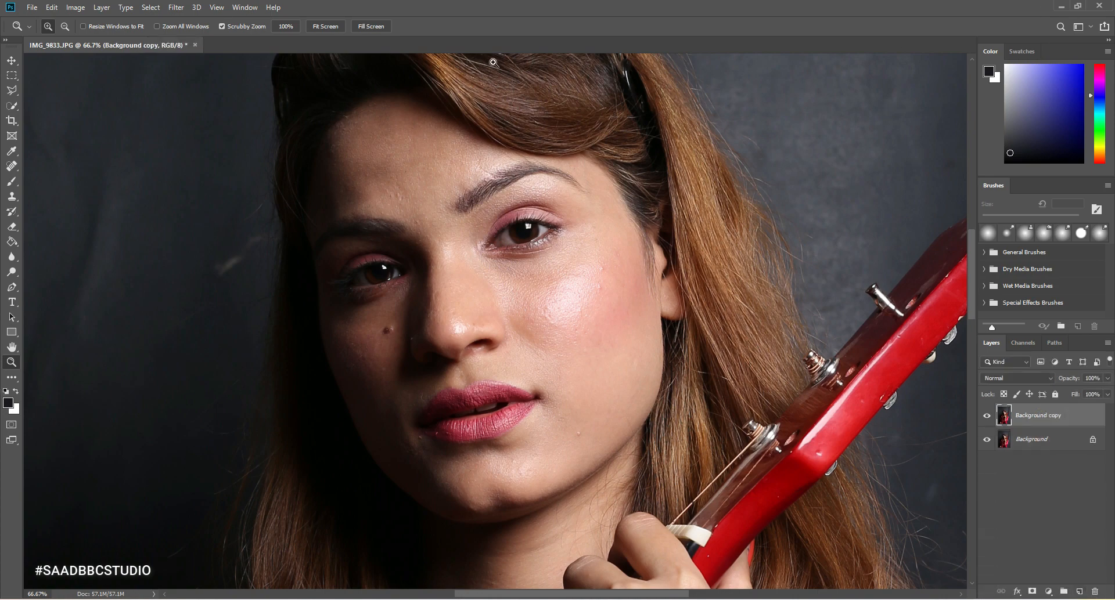
- Remove the mole and small blemishes on both cheeks with the Spot Healing Brush in Content-Aware mode
{"action": "left_click", "coordinate": [12, 166]}
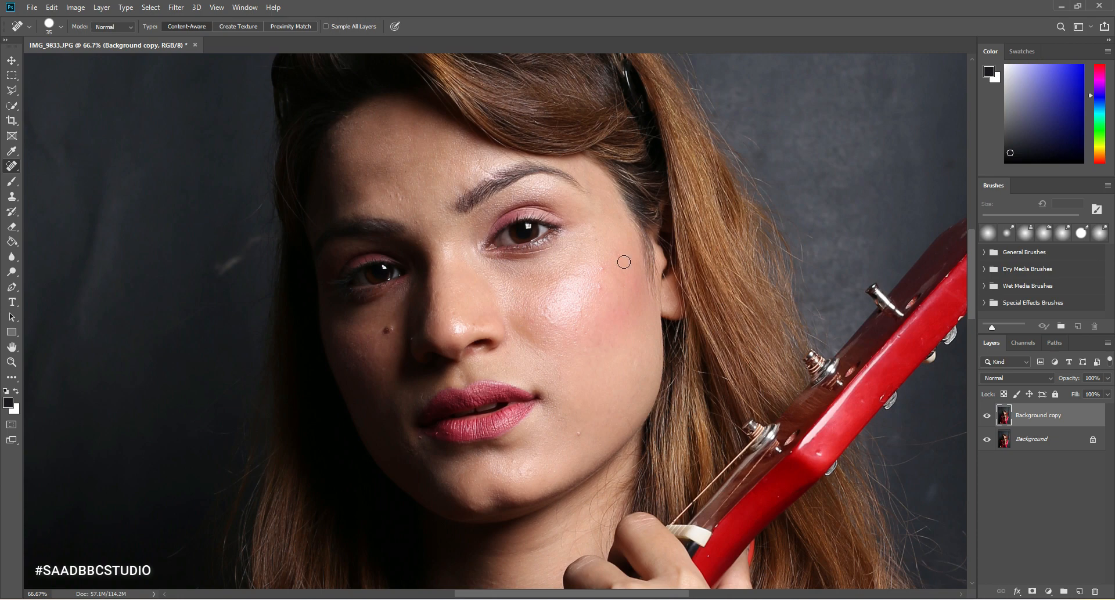
{"action": "left_click", "coordinate": [597, 286]}
{"action": "left_click", "coordinate": [384, 331]}
{"action": "left_click", "coordinate": [410, 339]}
{"action": "scroll", "coordinate": [419, 377], "scroll_direction": "down", "scroll_amount": 1}
{"action": "left_click", "coordinate": [420, 410]}
- Heal the remaining spots near the lower lip, on the jaw and at the forehead hairline, adjusting the healing brush size
{"action": "key", "text": "bracketleft"}
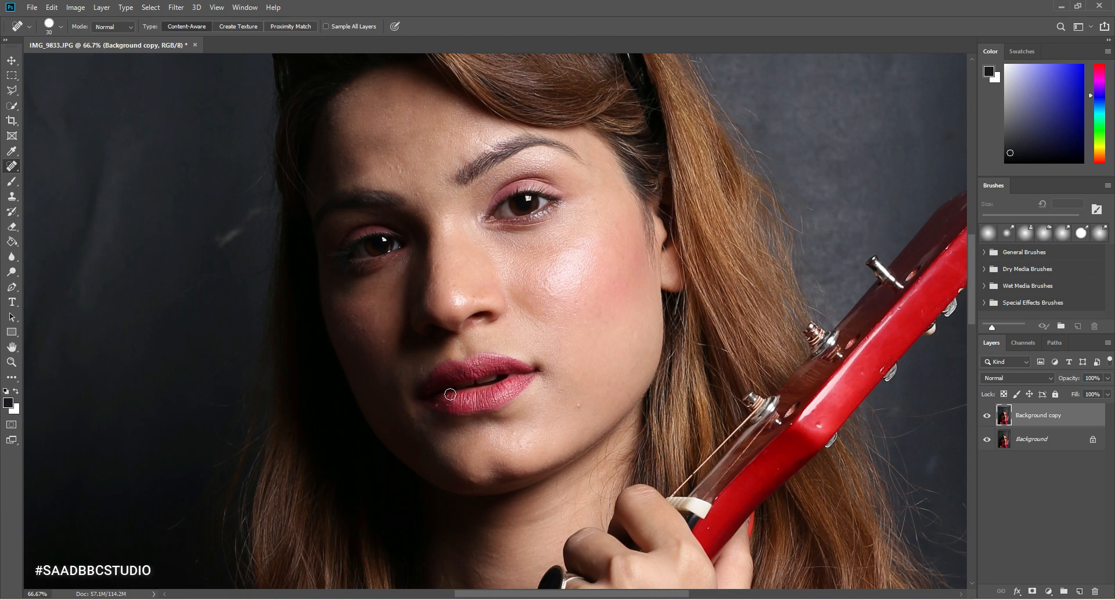
{"action": "left_click", "coordinate": [445, 405]}
{"action": "key", "text": "bracketright"}
{"action": "key", "text": "bracketright"}
{"action": "key", "text": "bracketright"}
{"action": "left_click", "coordinate": [571, 394]}
{"action": "scroll", "coordinate": [522, 267], "scroll_direction": "up", "scroll_amount": 2}
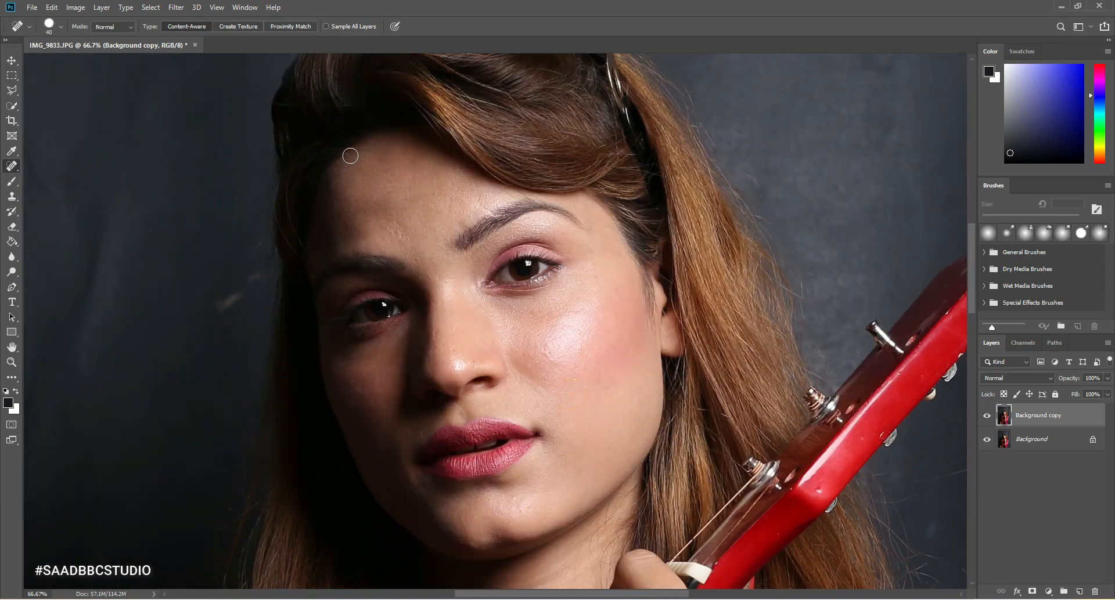
{"action": "left_click", "coordinate": [336, 167]}
{"action": "scroll", "coordinate": [445, 244], "scroll_direction": "down", "scroll_amount": 2}
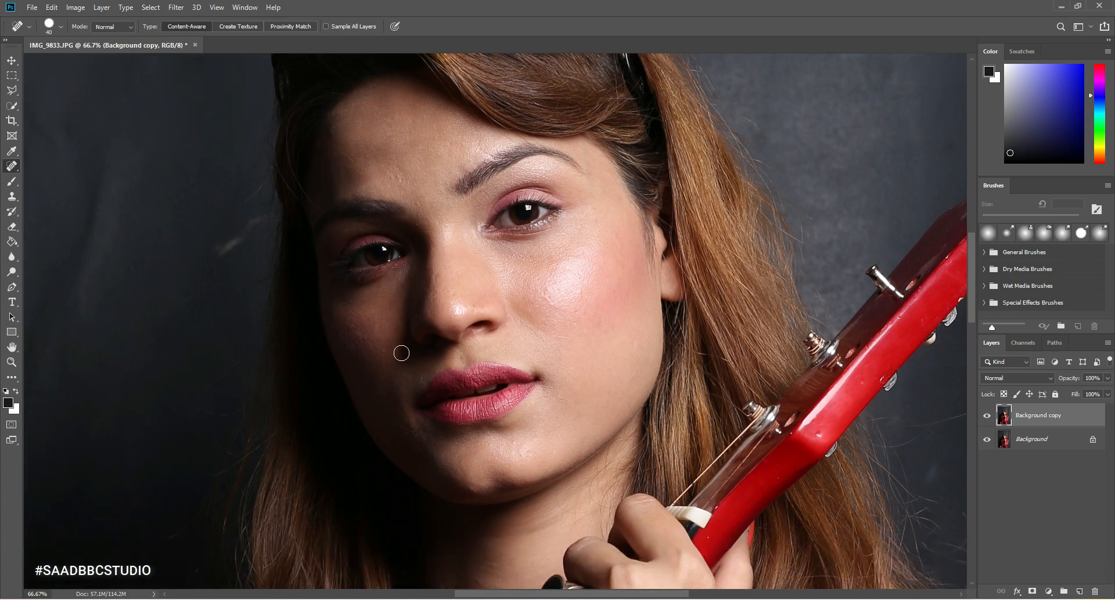
- Switch to the Mixer Brush and set its size to 150 px for retouching the face
{"action": "scroll", "coordinate": [407, 343], "scroll_direction": "up", "scroll_amount": 1}
{"action": "left_click", "coordinate": [11, 362]}
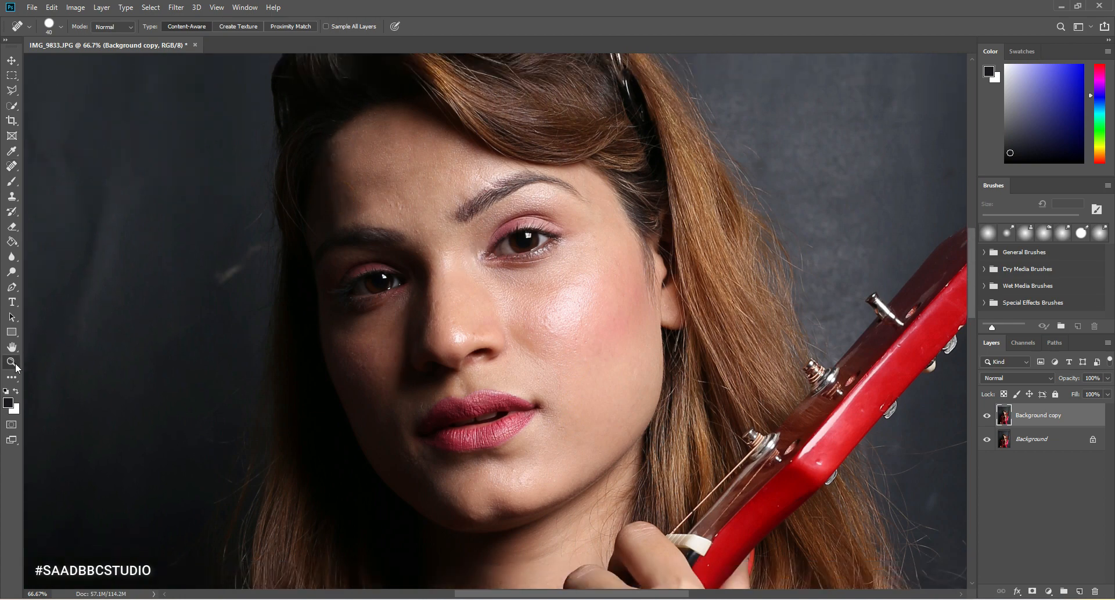
{"action": "right_click", "coordinate": [398, 300]}
{"action": "left_click", "coordinate": [412, 310]}
{"action": "left_click_drag", "start_coordinate": [510, 238], "coordinate": [519, 221]}
{"action": "scroll", "coordinate": [290, 192], "scroll_direction": "up", "scroll_amount": 1}
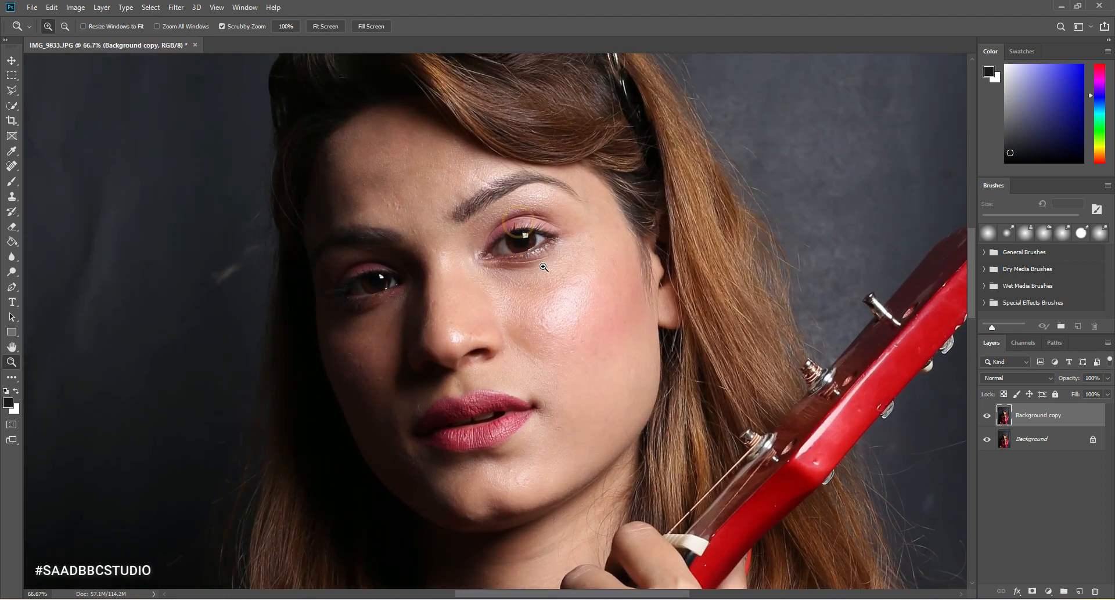
{"action": "right_click", "coordinate": [11, 182]}
{"action": "left_click", "coordinate": [58, 216]}
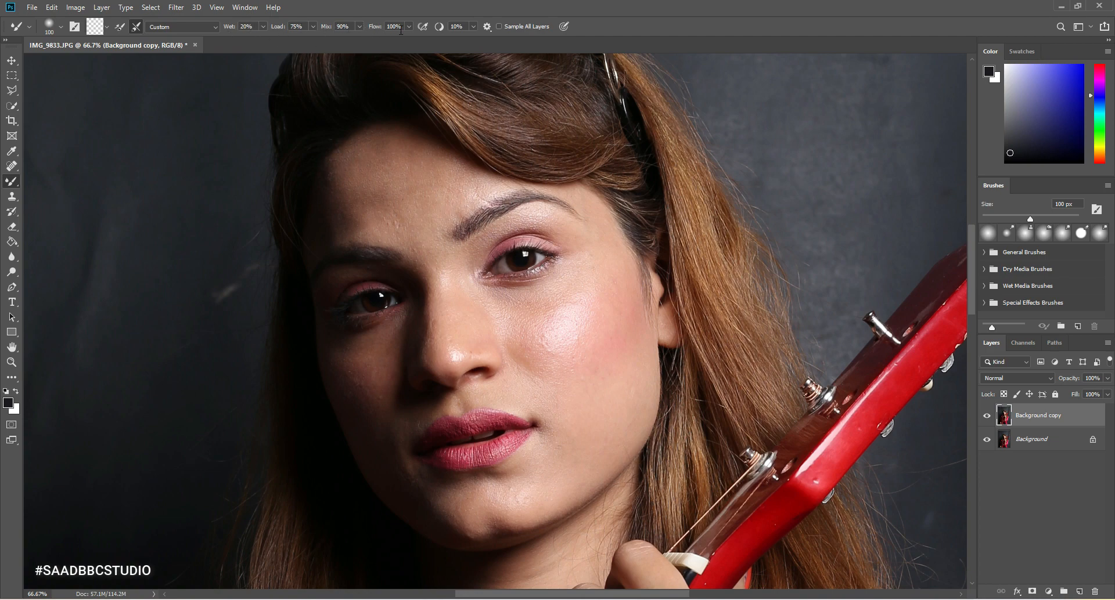
{"action": "key", "text": "bracketright"}
{"action": "key", "text": "bracketright"}
{"action": "key", "text": "bracketright"}
{"action": "key", "text": "bracketleft"}
{"action": "key", "text": "bracketleft"}
{"action": "key", "text": "bracketright"}
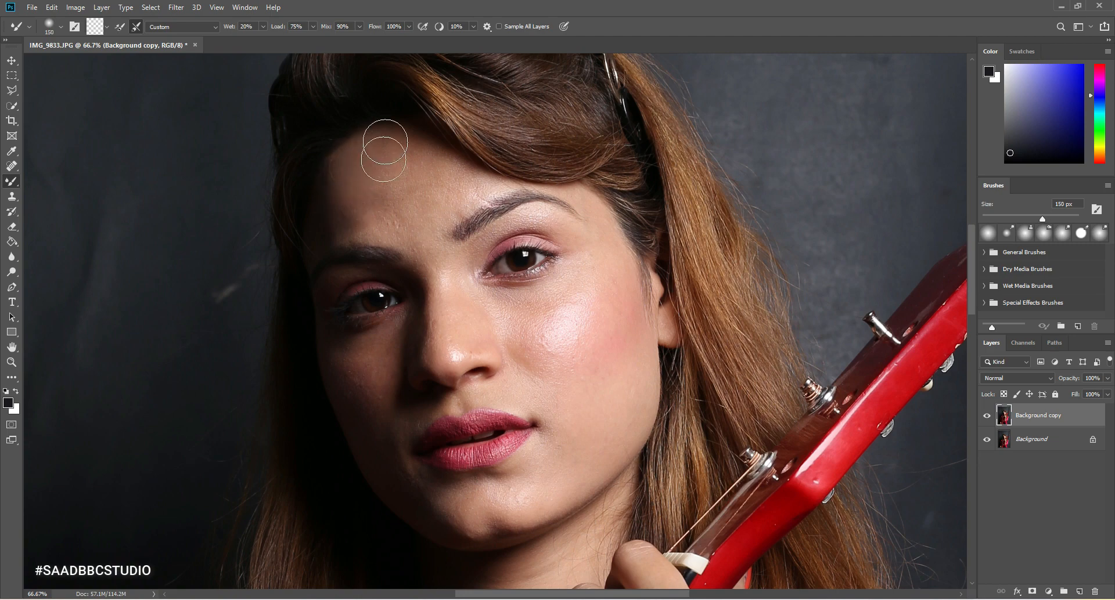
- Smooth the forehead skin from the hairline to the eyebrows with Mixer Brush strokes, reducing the brush to 100 px
{"action": "mouse_move", "coordinate": [399, 230]}
{"action": "left_mouse_down"}
{"action": "mouse_move", "coordinate": [369, 190]}
{"action": "mouse_move", "coordinate": [407, 216]}
{"action": "mouse_move", "coordinate": [445, 212]}
{"action": "mouse_move", "coordinate": [453, 194]}
{"action": "mouse_move", "coordinate": [395, 136]}
{"action": "mouse_move", "coordinate": [450, 178]}
{"action": "mouse_move", "coordinate": [411, 161]}
{"action": "mouse_move", "coordinate": [477, 187]}
{"action": "mouse_move", "coordinate": [429, 224]}
{"action": "mouse_move", "coordinate": [396, 152]}
{"action": "mouse_move", "coordinate": [349, 186]}
{"action": "left_mouse_up"}
{"action": "key", "text": "bracketleft"}
{"action": "key", "text": "bracketleft"}
{"action": "left_click_drag", "start_coordinate": [359, 231], "coordinate": [331, 228]}
{"action": "mouse_move", "coordinate": [336, 176]}
{"action": "left_mouse_down"}
{"action": "mouse_move", "coordinate": [379, 139]}
{"action": "mouse_move", "coordinate": [350, 163]}
{"action": "mouse_move", "coordinate": [328, 233]}
{"action": "mouse_move", "coordinate": [371, 224]}
{"action": "mouse_move", "coordinate": [381, 233]}
{"action": "mouse_move", "coordinate": [359, 232]}
{"action": "mouse_move", "coordinate": [419, 242]}
{"action": "mouse_move", "coordinate": [411, 228]}
{"action": "mouse_move", "coordinate": [424, 246]}
{"action": "mouse_move", "coordinate": [420, 213]}
{"action": "mouse_move", "coordinate": [469, 186]}
{"action": "mouse_move", "coordinate": [464, 198]}
{"action": "mouse_move", "coordinate": [479, 190]}
{"action": "mouse_move", "coordinate": [471, 201]}
{"action": "mouse_move", "coordinate": [503, 185]}
{"action": "left_mouse_up"}
{"action": "key", "text": "bracketright"}
{"action": "key", "text": "bracketleft"}
{"action": "key", "text": "bracketleft"}
{"action": "key", "text": "bracketleft"}
{"action": "key", "text": "bracketright"}
{"action": "key", "text": "bracketright"}
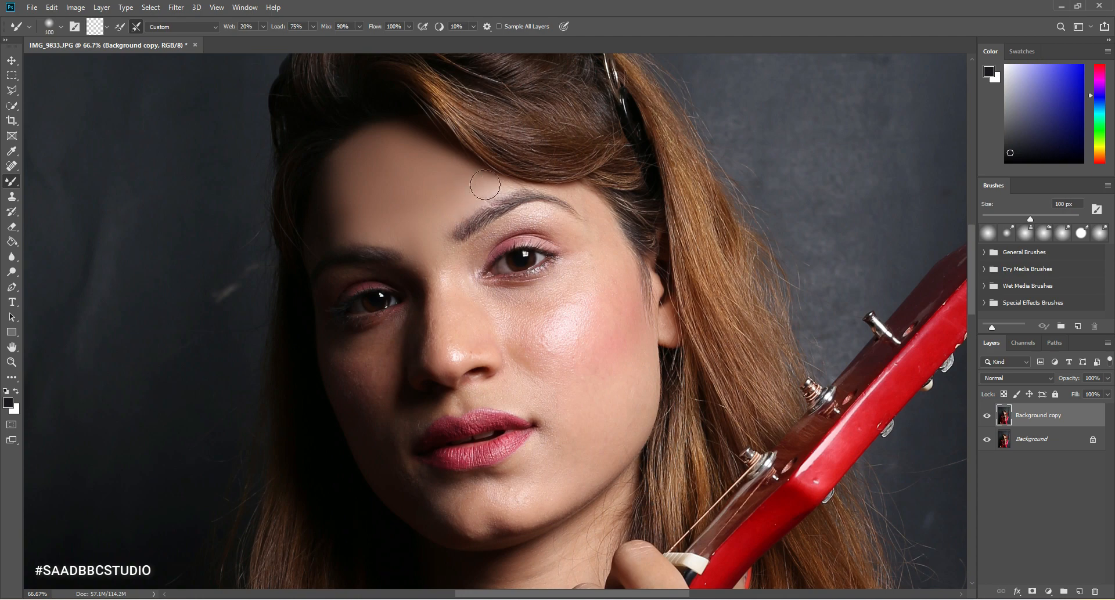
- Blend the skin of the lit temple beside the eyebrow with a smaller Mixer Brush
{"action": "scroll", "coordinate": [597, 195], "scroll_direction": "down", "scroll_amount": 1}
{"action": "scroll", "coordinate": [597, 195], "scroll_direction": "down", "scroll_amount": 2}
{"action": "scroll", "coordinate": [601, 188], "scroll_direction": "up", "scroll_amount": 3}
{"action": "key", "text": "bracketleft"}
{"action": "key", "text": "bracketleft"}
{"action": "key", "text": "bracketleft"}
{"action": "mouse_move", "coordinate": [588, 175]}
{"action": "left_mouse_down"}
{"action": "mouse_move", "coordinate": [576, 167]}
{"action": "mouse_move", "coordinate": [619, 256]}
{"action": "left_mouse_up"}
- Smooth the shiny lit cheek down to the jaw with a larger Mixer Brush, ending at a 100 px size
{"action": "scroll", "coordinate": [615, 224], "scroll_direction": "down", "scroll_amount": 1}
{"action": "key", "text": "bracketright"}
{"action": "key", "text": "bracketright"}
{"action": "key", "text": "bracketright"}
{"action": "key", "text": "bracketright"}
{"action": "key", "text": "bracketright"}
{"action": "key", "text": "bracketright"}
{"action": "mouse_move", "coordinate": [557, 277]}
{"action": "left_mouse_down"}
{"action": "mouse_move", "coordinate": [594, 186]}
{"action": "mouse_move", "coordinate": [598, 223]}
{"action": "mouse_move", "coordinate": [548, 333]}
{"action": "mouse_move", "coordinate": [559, 317]}
{"action": "mouse_move", "coordinate": [561, 342]}
{"action": "mouse_move", "coordinate": [590, 352]}
{"action": "mouse_move", "coordinate": [612, 208]}
{"action": "mouse_move", "coordinate": [618, 349]}
{"action": "left_mouse_up"}
{"action": "scroll", "coordinate": [610, 345], "scroll_direction": "down", "scroll_amount": 2}
{"action": "mouse_move", "coordinate": [630, 246]}
{"action": "left_mouse_down"}
{"action": "mouse_move", "coordinate": [563, 349]}
{"action": "mouse_move", "coordinate": [581, 308]}
{"action": "mouse_move", "coordinate": [570, 343]}
{"action": "left_mouse_up"}
{"action": "key", "text": "bracketleft"}
{"action": "key", "text": "bracketleft"}
{"action": "key", "text": "bracketleft"}
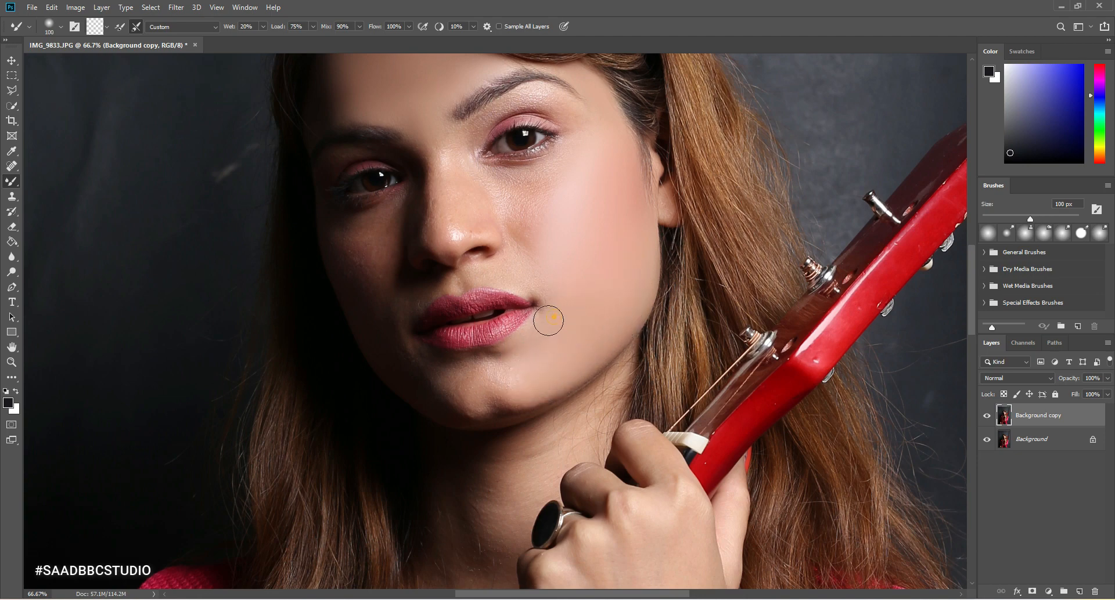
- Blend the skin between the mouth corner, the nose and the lower eyelid on the lit side of the face
{"action": "scroll", "coordinate": [548, 302], "scroll_direction": "up", "scroll_amount": 2}
{"action": "key", "text": "bracketleft"}
{"action": "scroll", "coordinate": [526, 308], "scroll_direction": "up", "scroll_amount": 1}
{"action": "key", "text": "bracketright"}
{"action": "key", "text": "bracketright"}
{"action": "left_click_drag", "start_coordinate": [535, 364], "coordinate": [507, 302]}
{"action": "scroll", "coordinate": [518, 319], "scroll_direction": "up", "scroll_amount": 2}
{"action": "key", "text": "bracketright"}
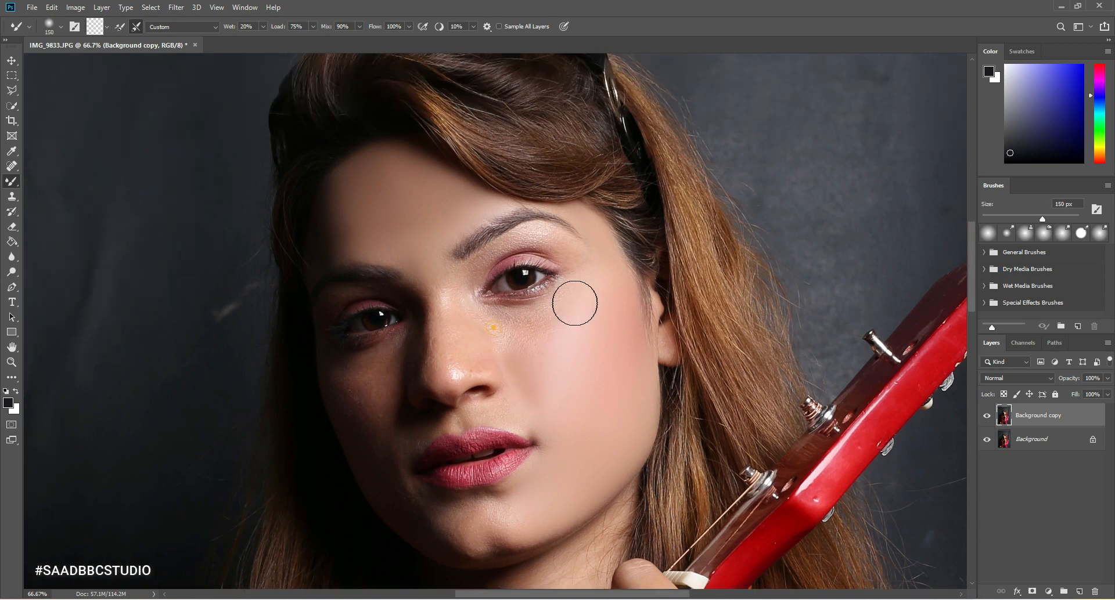
{"action": "key", "text": "bracketleft"}
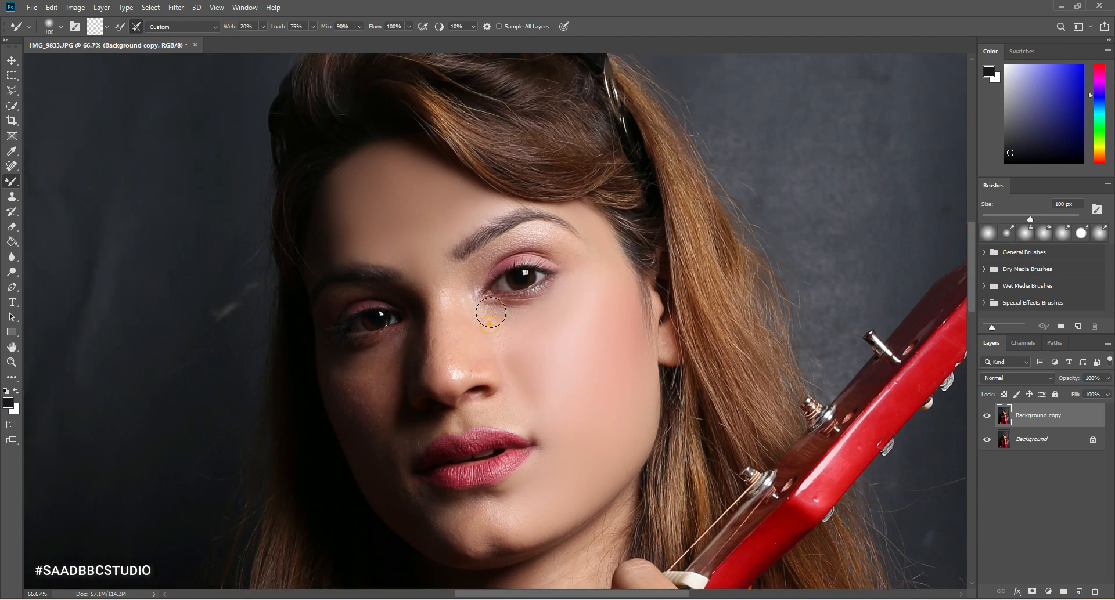
{"action": "left_click_drag", "start_coordinate": [498, 337], "coordinate": [535, 356]}
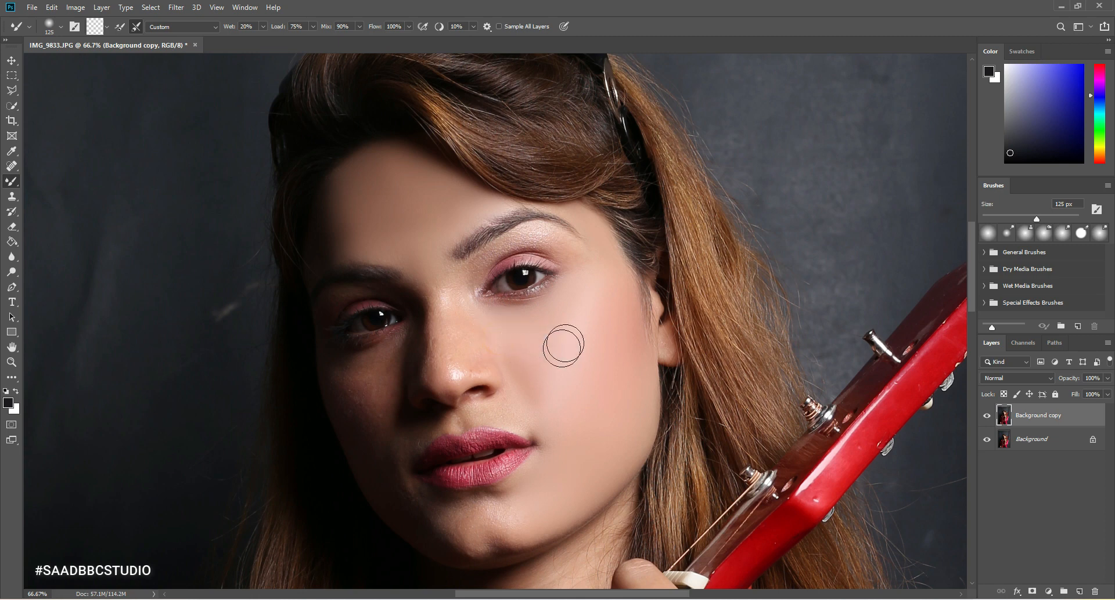
- Smooth the skin between the lit eye and its eyebrow with the Mixer Brush at 60 px
{"action": "scroll", "coordinate": [586, 282], "scroll_direction": "up", "scroll_amount": 2}
{"action": "key", "text": "bracketleft"}
{"action": "key", "text": "bracketleft"}
{"action": "key", "text": "bracketleft"}
{"action": "key", "text": "bracketleft"}
{"action": "key", "text": "bracketleft"}
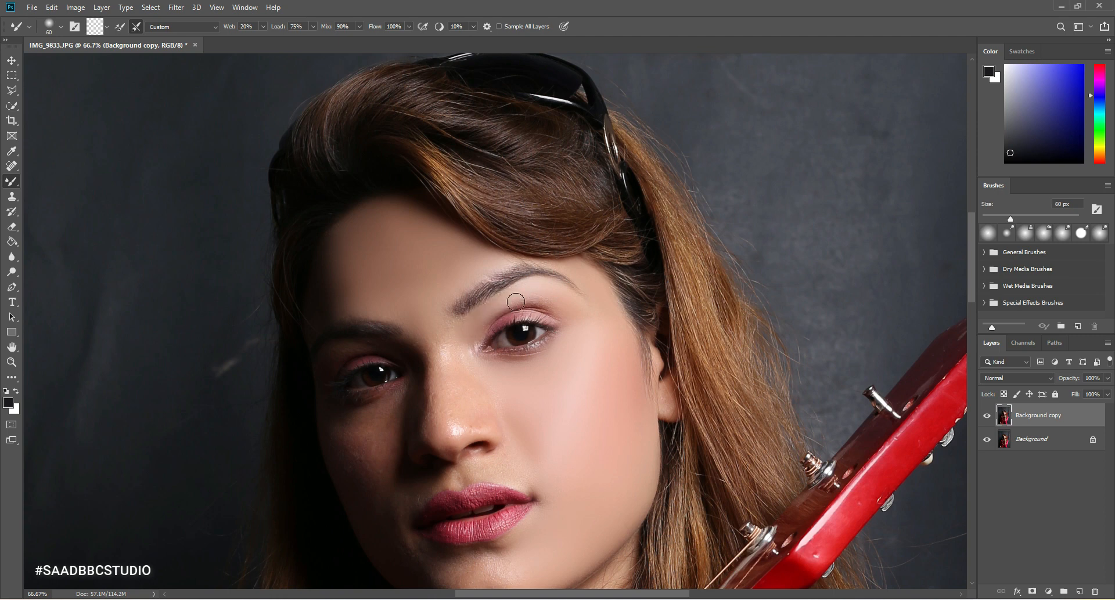
{"action": "mouse_move", "coordinate": [557, 303]}
{"action": "left_mouse_down"}
{"action": "mouse_move", "coordinate": [524, 296]}
{"action": "mouse_move", "coordinate": [570, 316]}
{"action": "mouse_move", "coordinate": [528, 292]}
{"action": "mouse_move", "coordinate": [540, 300]}
{"action": "mouse_move", "coordinate": [489, 311]}
{"action": "left_mouse_up"}
- Smooth the area between the eyebrows and the bridge of the nose with the Mixer Brush, ending at 90 px
{"action": "key", "text": "bracketright"}
{"action": "key", "text": "bracketright"}
{"action": "key", "text": "bracketright"}
{"action": "mouse_move", "coordinate": [444, 346]}
{"action": "left_mouse_down"}
{"action": "mouse_move", "coordinate": [451, 395]}
{"action": "mouse_move", "coordinate": [441, 346]}
{"action": "left_mouse_up"}
{"action": "key", "text": "bracketright"}
{"action": "key", "text": "bracketleft"}
{"action": "mouse_move", "coordinate": [423, 292]}
{"action": "left_mouse_down"}
{"action": "mouse_move", "coordinate": [427, 341]}
{"action": "mouse_move", "coordinate": [409, 304]}
{"action": "mouse_move", "coordinate": [425, 304]}
{"action": "mouse_move", "coordinate": [442, 272]}
{"action": "mouse_move", "coordinate": [429, 266]}
{"action": "mouse_move", "coordinate": [452, 329]}
{"action": "mouse_move", "coordinate": [440, 352]}
{"action": "left_mouse_up"}
{"action": "key", "text": "bracketright"}
{"action": "key", "text": "bracketright"}
{"action": "key", "text": "bracketright"}
{"action": "key", "text": "bracketright"}
{"action": "scroll", "coordinate": [452, 324], "scroll_direction": "down", "scroll_amount": 2}
{"action": "key", "text": "bracketleft"}
{"action": "key", "text": "bracketleft"}
{"action": "key", "text": "bracketleft"}
{"action": "key", "text": "bracketleft"}
{"action": "left_click_drag", "start_coordinate": [436, 294], "coordinate": [435, 330]}
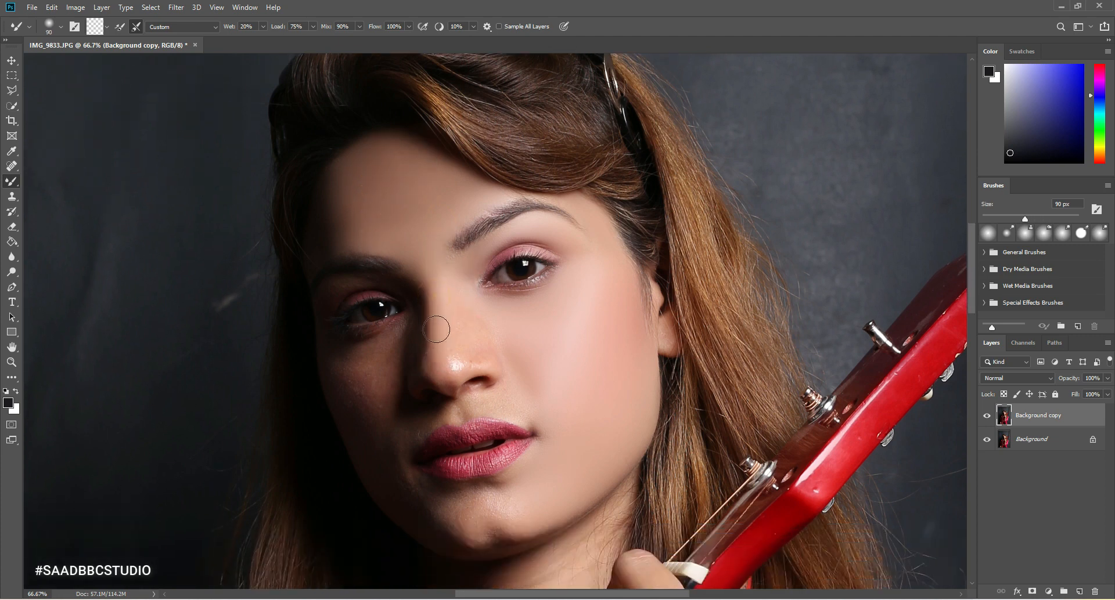
- Blend the nose tip, the sides of the nose and the adjoining skin with the Mixer Brush at 60 to 80 px
{"action": "key", "text": "bracketleft"}
{"action": "left_click_drag", "start_coordinate": [470, 349], "coordinate": [475, 363]}
{"action": "key", "text": "bracketleft"}
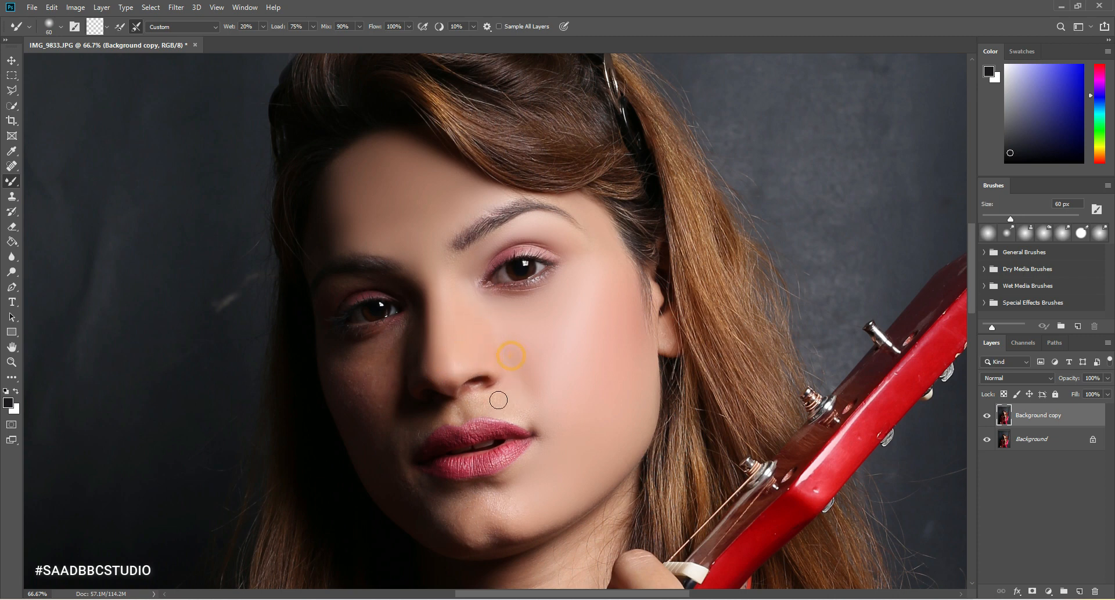
{"action": "key", "text": "bracketright"}
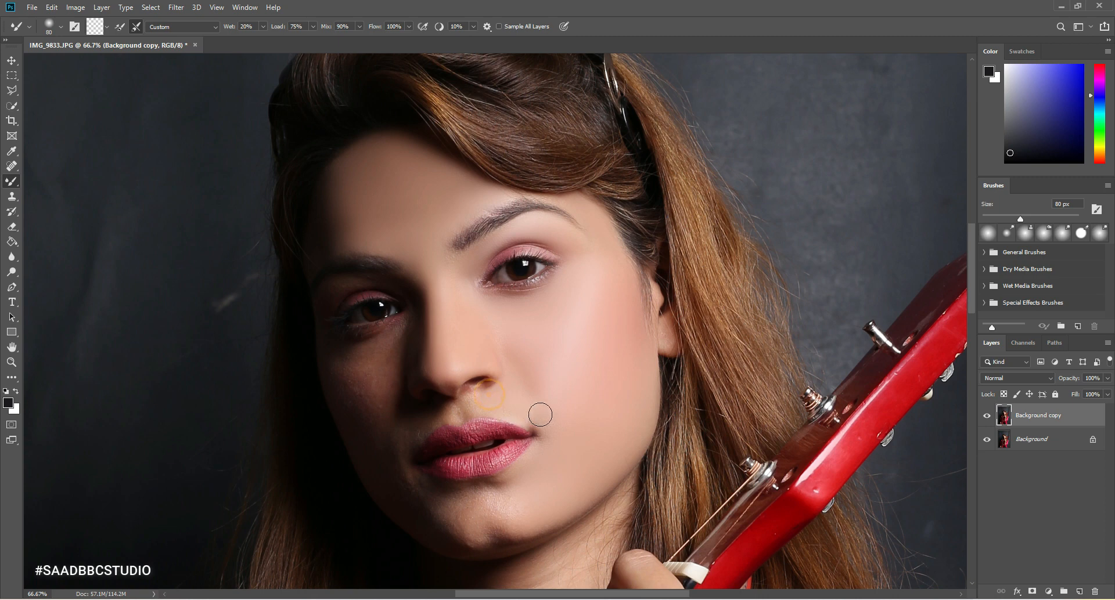
{"action": "key", "text": "bracketright"}
{"action": "key", "text": "bracketleft"}
{"action": "key", "text": "bracketleft"}
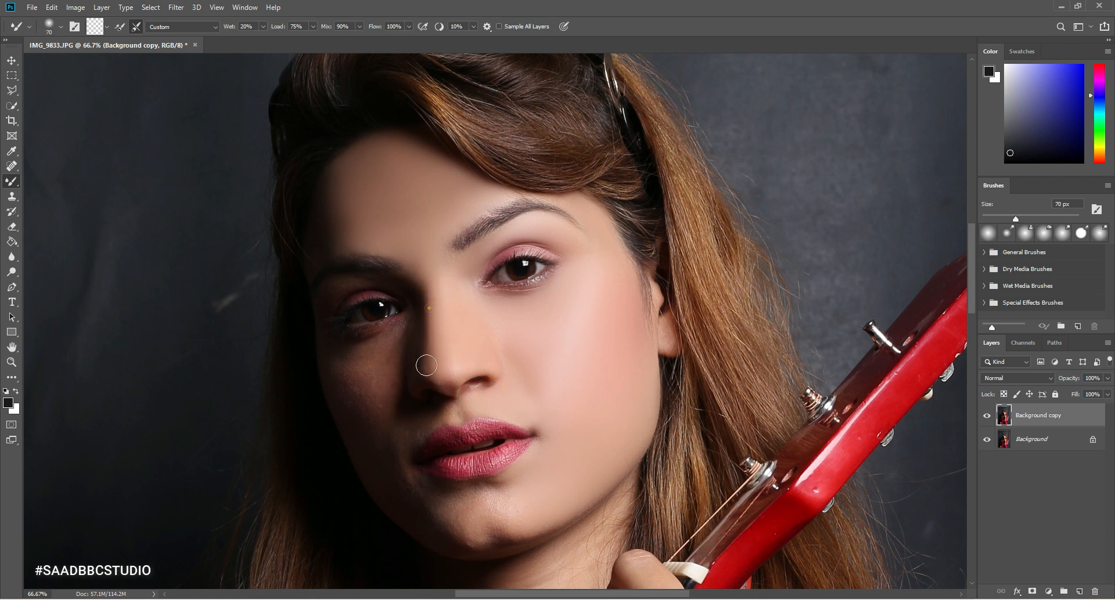
{"action": "left_click", "coordinate": [427, 375]}
- Smooth the shadowed cheek from under the eye down toward the jaw with the Mixer Brush at 125 px
{"action": "key", "text": "bracketright"}
{"action": "key", "text": "bracketright"}
{"action": "key", "text": "bracketright"}
{"action": "scroll", "coordinate": [537, 371], "scroll_direction": "down", "scroll_amount": 5}
{"action": "key", "text": "bracketright"}
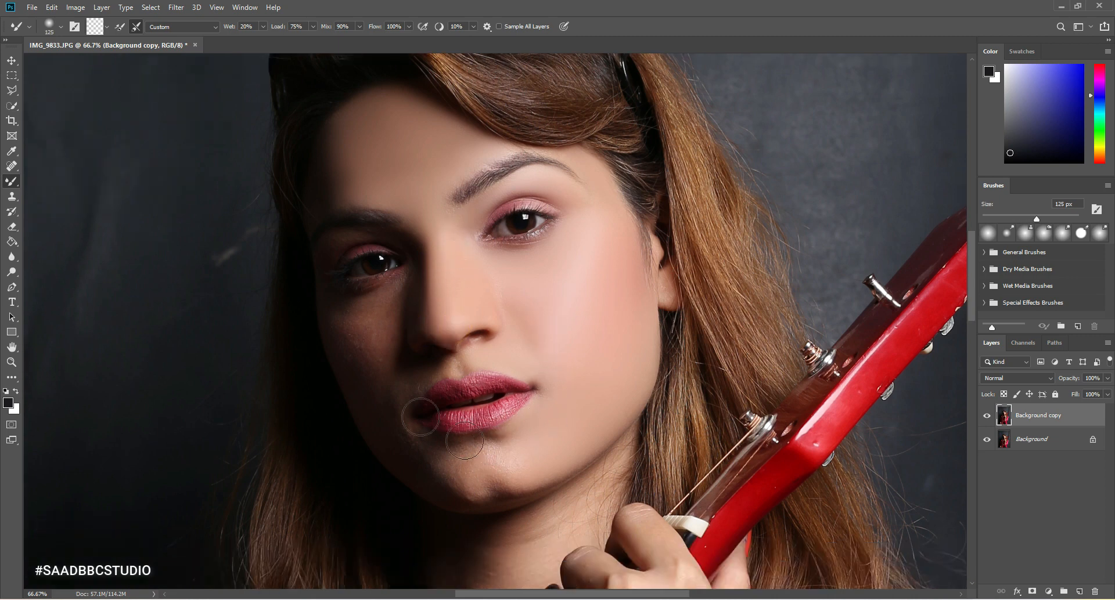
{"action": "scroll", "coordinate": [355, 350], "scroll_direction": "up", "scroll_amount": 4}
{"action": "key", "text": "bracketleft"}
{"action": "left_click", "coordinate": [346, 363]}
{"action": "key", "text": "bracketright"}
{"action": "left_click", "coordinate": [343, 356]}
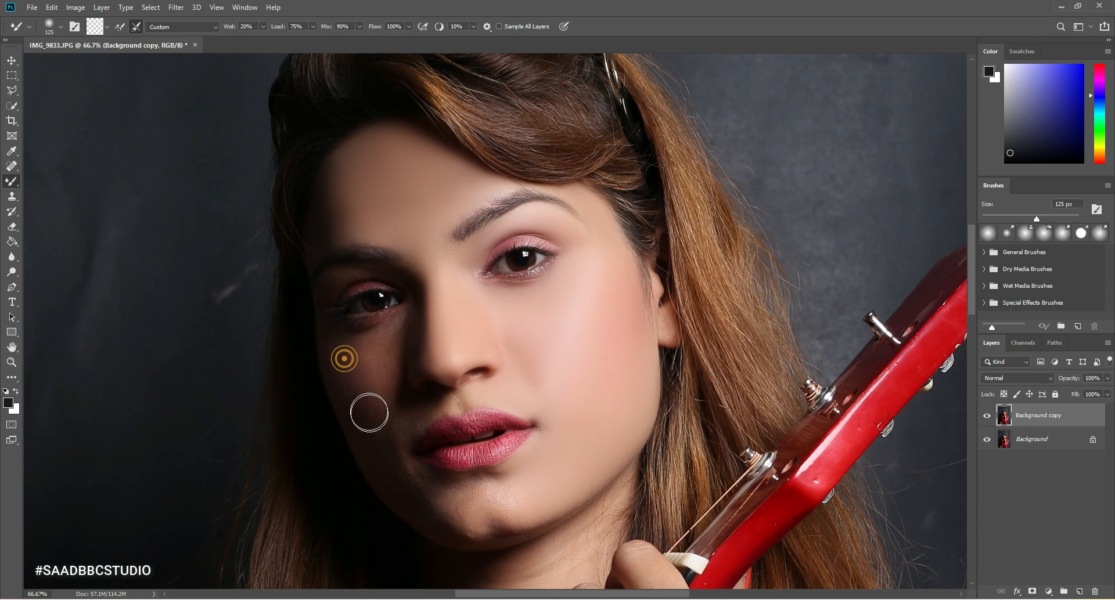
{"action": "left_click", "coordinate": [386, 363]}
{"action": "left_click", "coordinate": [369, 423]}
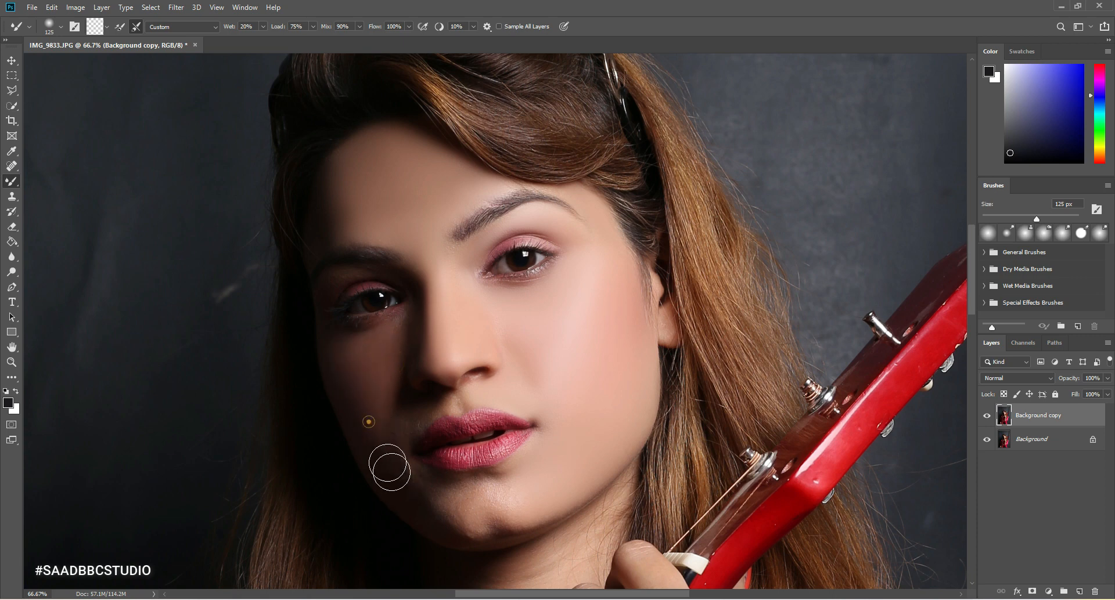
- Smooth the chin and the skin below the lower lip with short Mixer Brush strokes
{"action": "scroll", "coordinate": [432, 472], "scroll_direction": "down", "scroll_amount": 5}
{"action": "left_click", "coordinate": [462, 458]}
{"action": "left_click", "coordinate": [447, 472]}
{"action": "key", "text": "bracketleft"}
{"action": "left_click", "coordinate": [514, 447]}
{"action": "left_click_drag", "start_coordinate": [449, 448], "coordinate": [427, 445]}
{"action": "key", "text": "bracketright"}
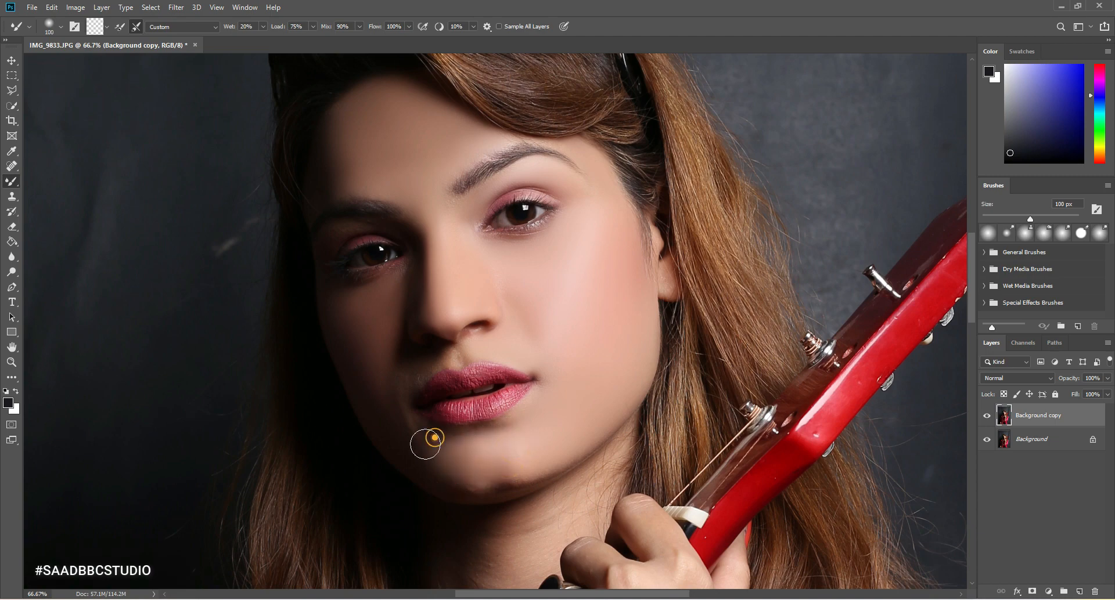
{"action": "mouse_move", "coordinate": [500, 467]}
{"action": "left_mouse_down"}
{"action": "mouse_move", "coordinate": [457, 469]}
{"action": "mouse_move", "coordinate": [539, 462]}
{"action": "mouse_move", "coordinate": [512, 460]}
{"action": "left_mouse_up"}
{"action": "key", "text": "bracketleft"}
{"action": "key", "text": "bracketleft"}
{"action": "left_click_drag", "start_coordinate": [440, 447], "coordinate": [420, 448]}
- Smooth the skin beside the shadowed mouth corner and above the upper lip with the Mixer Brush at about 60 px
{"action": "key", "text": "bracketleft"}
{"action": "left_click", "coordinate": [397, 367], "text": "alt"}
{"action": "key", "text": "bracketleft"}
{"action": "left_click", "coordinate": [403, 377], "text": "alt"}
{"action": "left_click", "coordinate": [428, 360], "text": "alt"}
{"action": "key", "text": "bracketleft"}
{"action": "key", "text": "bracketleft"}
{"action": "left_click", "coordinate": [451, 349], "text": "alt"}
{"action": "key", "text": "bracketright"}
{"action": "key", "text": "bracketright"}
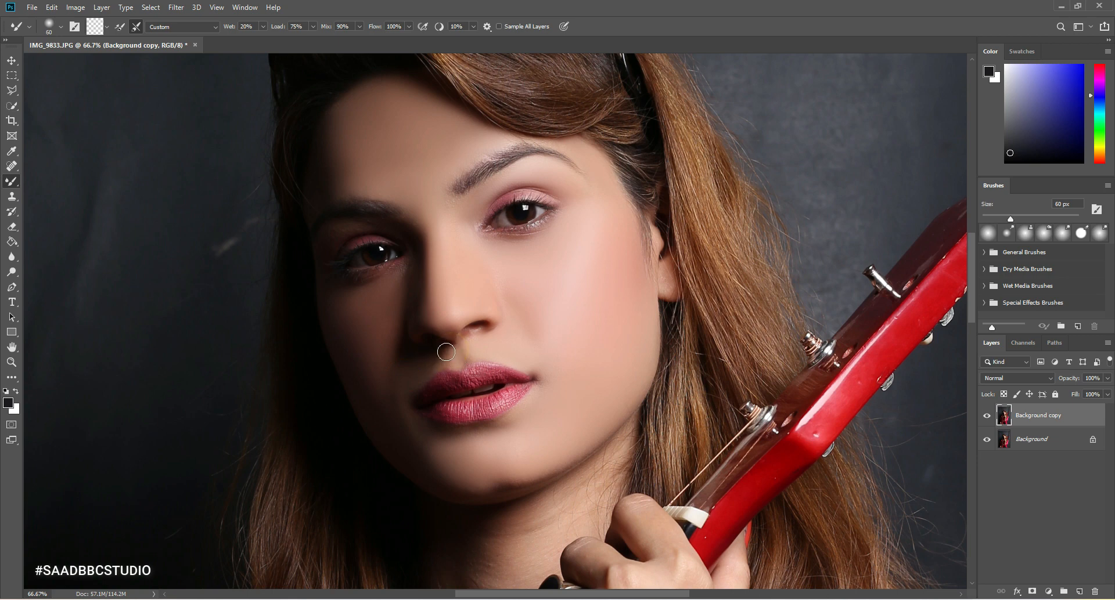
{"action": "left_click_drag", "start_coordinate": [408, 380], "coordinate": [459, 341]}
- Blend the shadowed cheek up along the nose and the skin around the shadowed eye with the Mixer Brush
{"action": "key", "text": "bracketright"}
{"action": "key", "text": "bracketright"}
{"action": "mouse_move", "coordinate": [389, 368]}
{"action": "left_mouse_down"}
{"action": "mouse_move", "coordinate": [393, 279]}
{"action": "mouse_move", "coordinate": [412, 255]}
{"action": "left_mouse_up"}
{"action": "key", "text": "bracketleft"}
{"action": "key", "text": "bracketleft"}
{"action": "key", "text": "bracketleft"}
{"action": "key", "text": "bracketleft"}
{"action": "left_click_drag", "start_coordinate": [333, 244], "coordinate": [360, 228]}
- Smooth the lit side of the jawline with an enlarged Mixer Brush
{"action": "scroll", "coordinate": [409, 233], "scroll_direction": "down", "scroll_amount": 5}
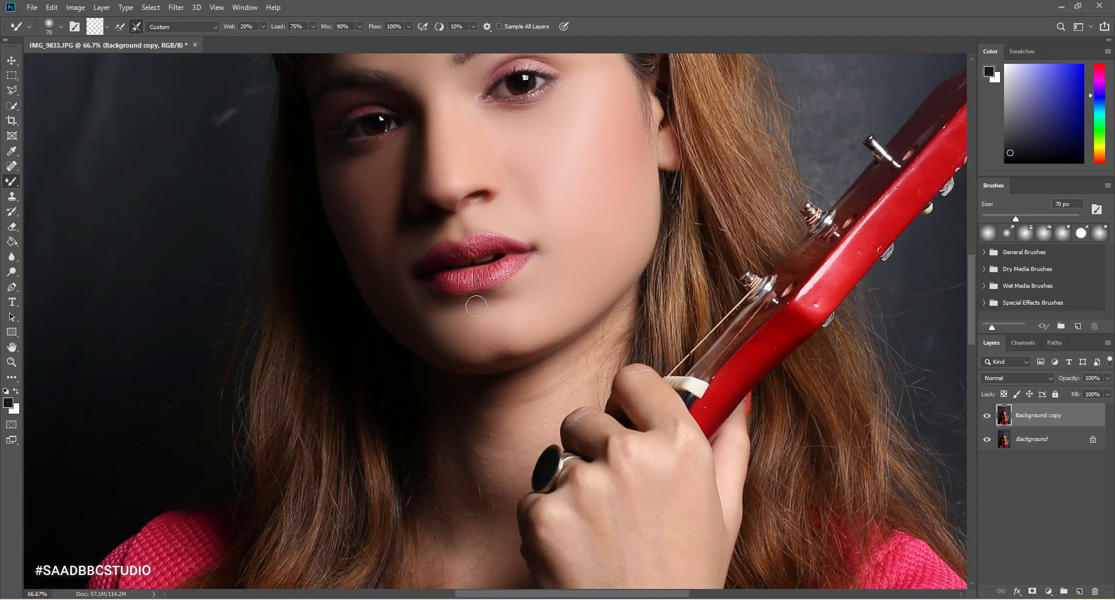
{"action": "key", "text": "bracketright"}
{"action": "key", "text": "bracketright"}
{"action": "key", "text": "bracketright"}
{"action": "key", "text": "bracketright"}
{"action": "key", "text": "bracketright"}
{"action": "key", "text": "bracketright"}
{"action": "key", "text": "bracketright"}
{"action": "left_click_drag", "start_coordinate": [560, 303], "coordinate": [554, 314]}
- Smooth the neck below the jaw with the Mixer Brush, enlarging it from 90 px between strokes
{"action": "key", "text": "bracketleft"}
{"action": "key", "text": "bracketleft"}
{"action": "key", "text": "bracketleft"}
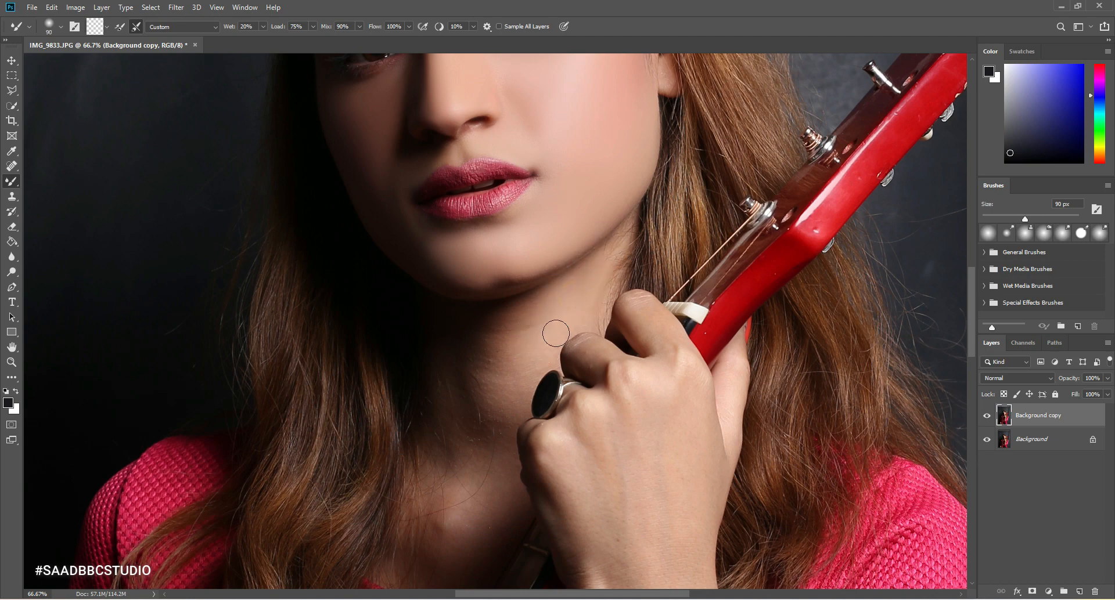
{"action": "key", "text": "bracketright"}
{"action": "key", "text": "bracketright"}
{"action": "left_click", "coordinate": [525, 332]}
{"action": "key", "text": "bracketright"}
{"action": "left_click", "coordinate": [482, 359]}
{"action": "key", "text": "bracketright"}
{"action": "left_click", "coordinate": [453, 328]}
- Smooth the lower neck and the chest down to the neckline with the Mixer Brush at 200 to 150 px
{"action": "scroll", "coordinate": [483, 366], "scroll_direction": "down", "scroll_amount": 2}
{"action": "key", "text": "bracketright"}
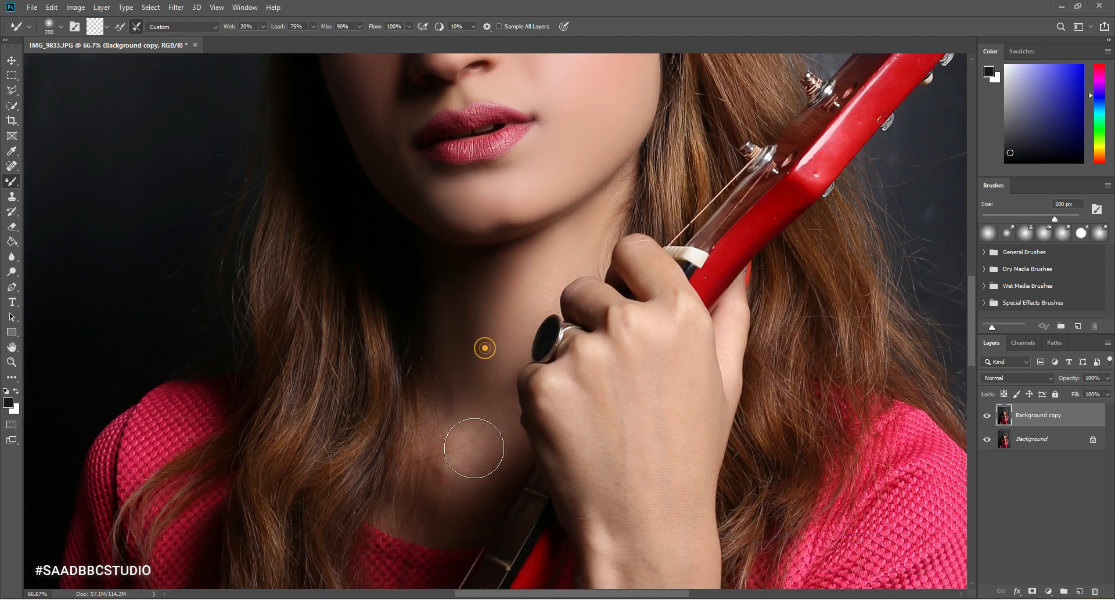
{"action": "left_click", "coordinate": [479, 451]}
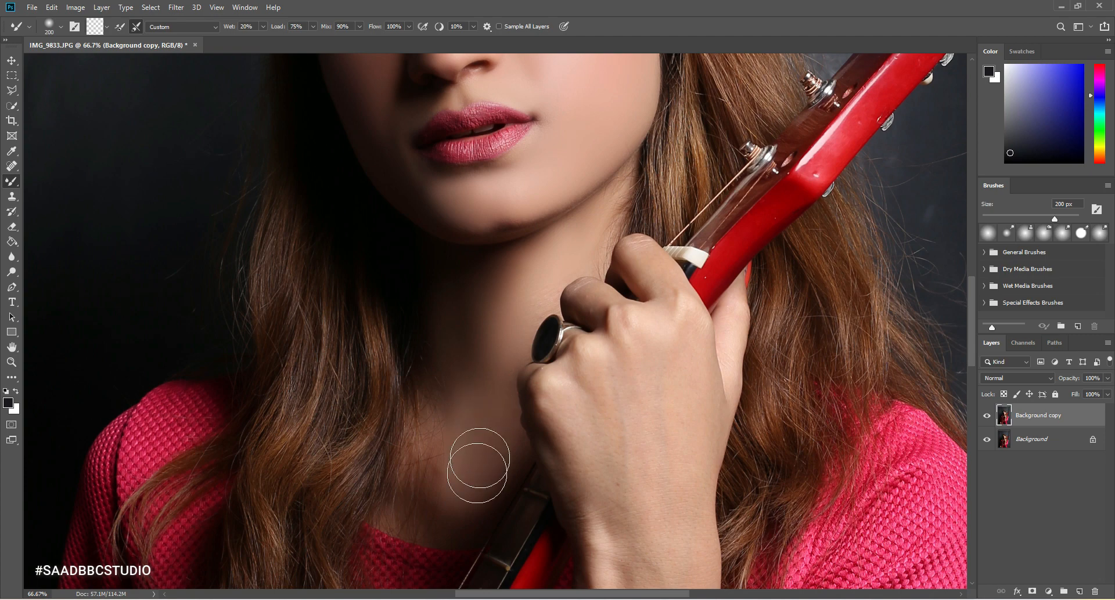
{"action": "left_click", "coordinate": [464, 350]}
{"action": "mouse_move", "coordinate": [450, 418]}
{"action": "left_mouse_down"}
{"action": "mouse_move", "coordinate": [434, 494]}
{"action": "mouse_move", "coordinate": [444, 473]}
{"action": "mouse_move", "coordinate": [471, 467]}
{"action": "mouse_move", "coordinate": [452, 418]}
{"action": "mouse_move", "coordinate": [430, 498]}
{"action": "mouse_move", "coordinate": [440, 504]}
{"action": "mouse_move", "coordinate": [421, 506]}
{"action": "mouse_move", "coordinate": [444, 502]}
{"action": "mouse_move", "coordinate": [421, 510]}
{"action": "mouse_move", "coordinate": [445, 518]}
{"action": "left_mouse_up"}
{"action": "key", "text": "bracketleft"}
{"action": "key", "text": "bracketleft"}
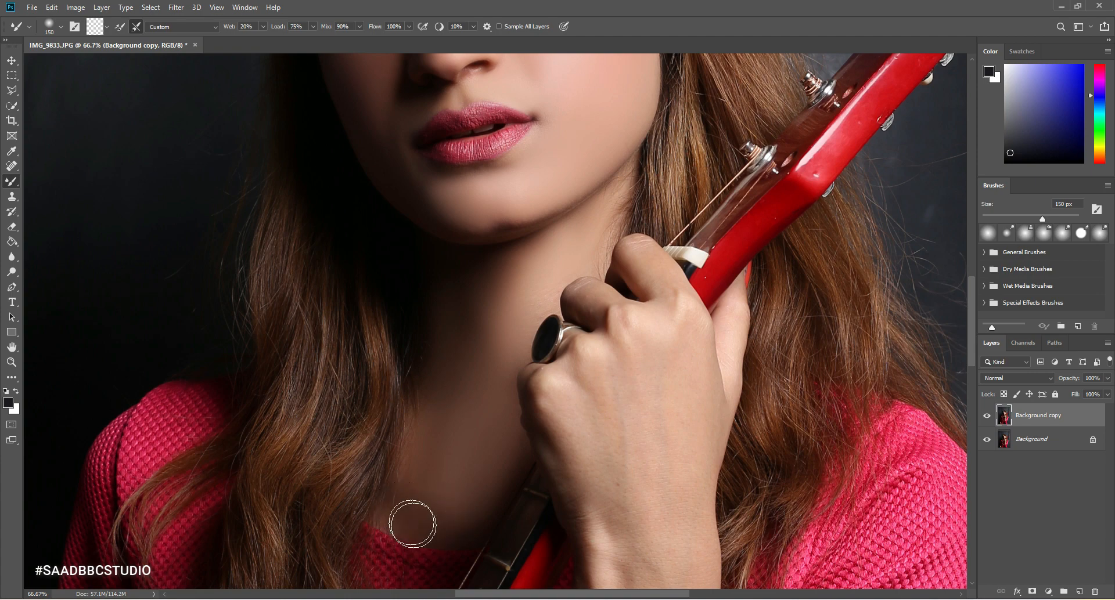
{"action": "left_click", "coordinate": [453, 426]}
- Smooth the back of the raised hand and the wrist above the watch with the Mixer Brush at 175 to 200 px
{"action": "scroll", "coordinate": [554, 343], "scroll_direction": "up", "scroll_amount": 1}
{"action": "scroll", "coordinate": [554, 343], "scroll_direction": "down", "scroll_amount": 8}
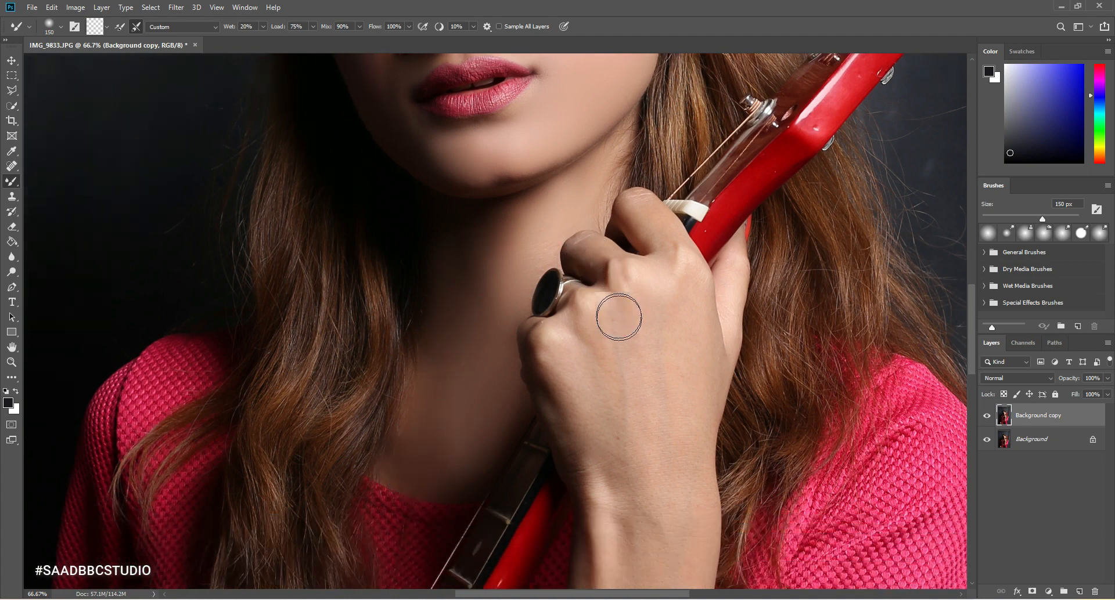
{"action": "key", "text": "bracketright"}
{"action": "left_click", "coordinate": [619, 225]}
{"action": "left_click_drag", "start_coordinate": [576, 210], "coordinate": [623, 421]}
{"action": "scroll", "coordinate": [650, 187], "scroll_direction": "up", "scroll_amount": 1}
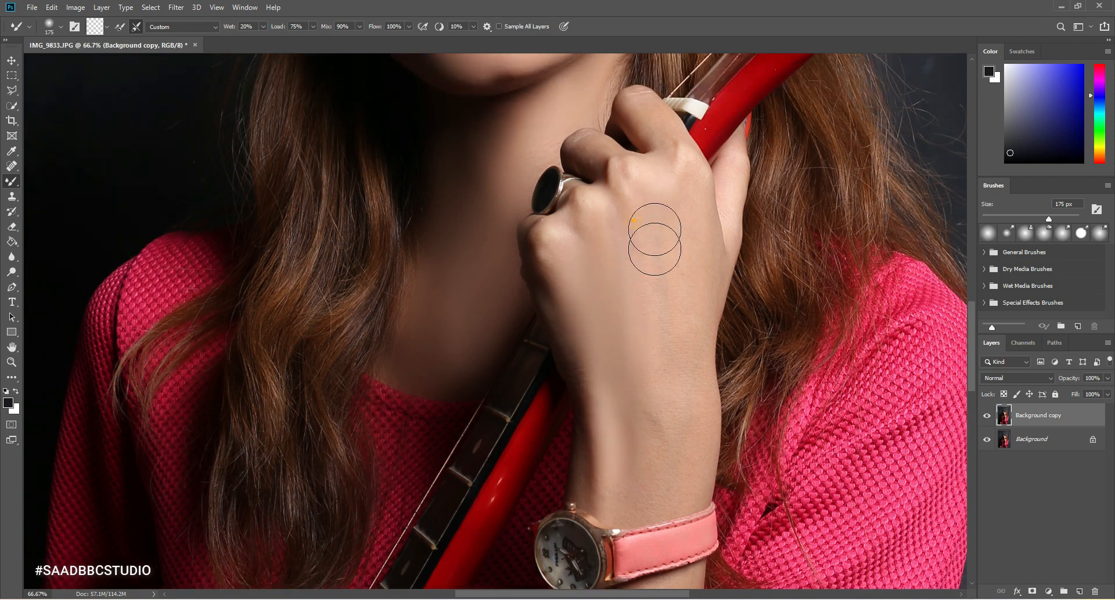
{"action": "key", "text": "bracketright"}
{"action": "scroll", "coordinate": [685, 266], "scroll_direction": "down", "scroll_amount": 2}
{"action": "mouse_move", "coordinate": [666, 275]}
{"action": "left_mouse_down"}
{"action": "mouse_move", "coordinate": [675, 310]}
{"action": "mouse_move", "coordinate": [638, 434]}
{"action": "mouse_move", "coordinate": [681, 319]}
{"action": "left_mouse_up"}
{"action": "scroll", "coordinate": [691, 238], "scroll_direction": "up", "scroll_amount": 4}
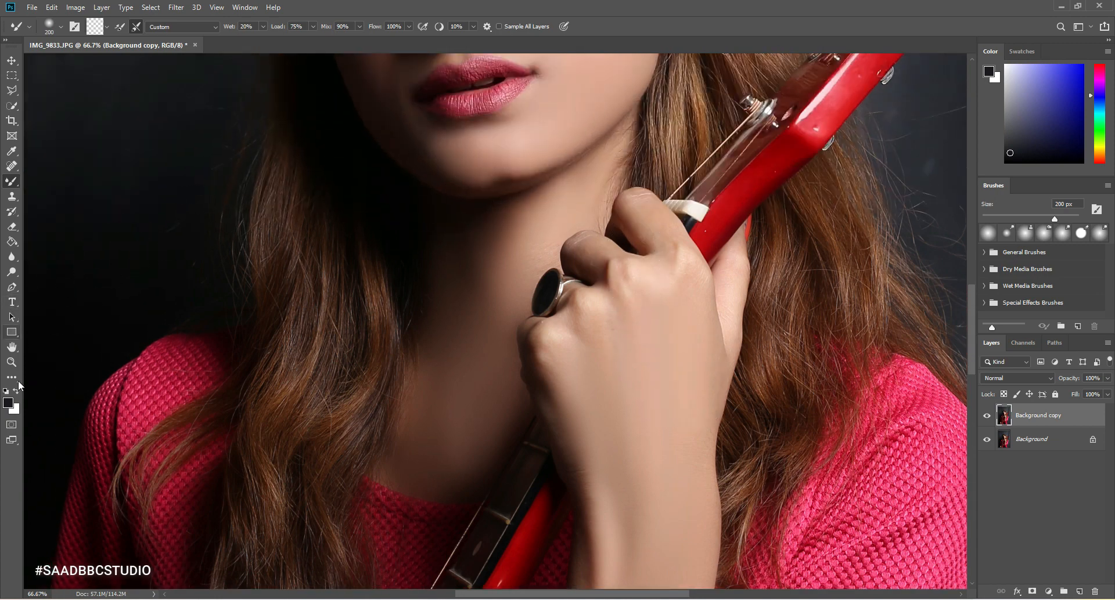
- Compare the retouched face with the original by toggling the Background copy layer's visibility, and view the whole image
{"action": "left_click", "coordinate": [11, 363]}
{"action": "left_click_drag", "start_coordinate": [551, 115], "coordinate": [496, 222]}
{"action": "left_click", "coordinate": [496, 222]}
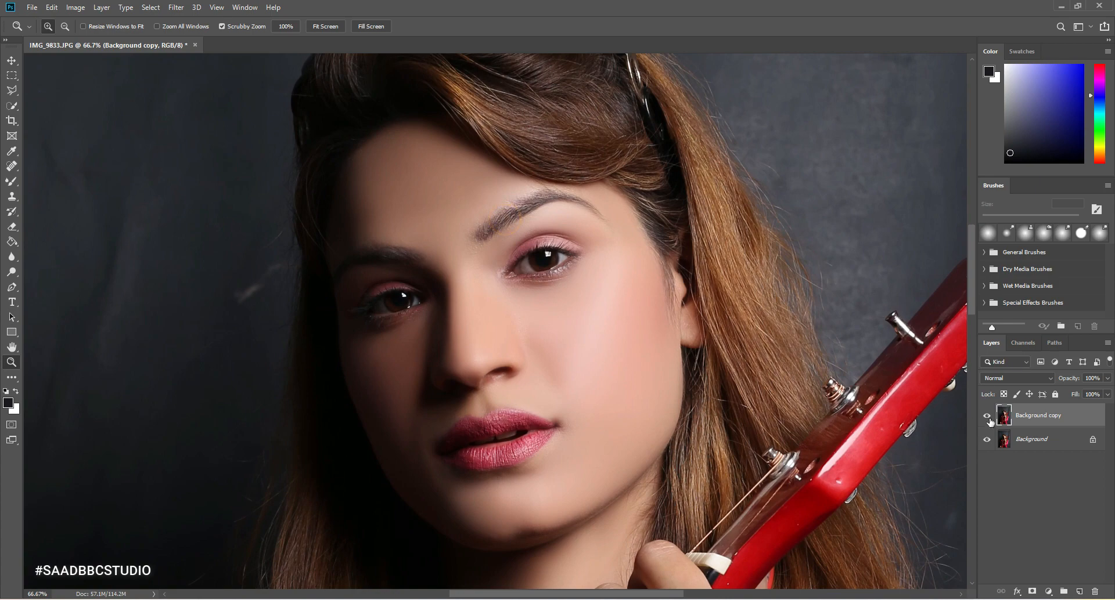
{"action": "left_click", "coordinate": [987, 417]}
{"action": "left_click", "coordinate": [987, 416]}
{"action": "left_click", "coordinate": [987, 416]}
{"action": "left_click", "coordinate": [987, 417]}
{"action": "key", "text": "ctrl+0"}
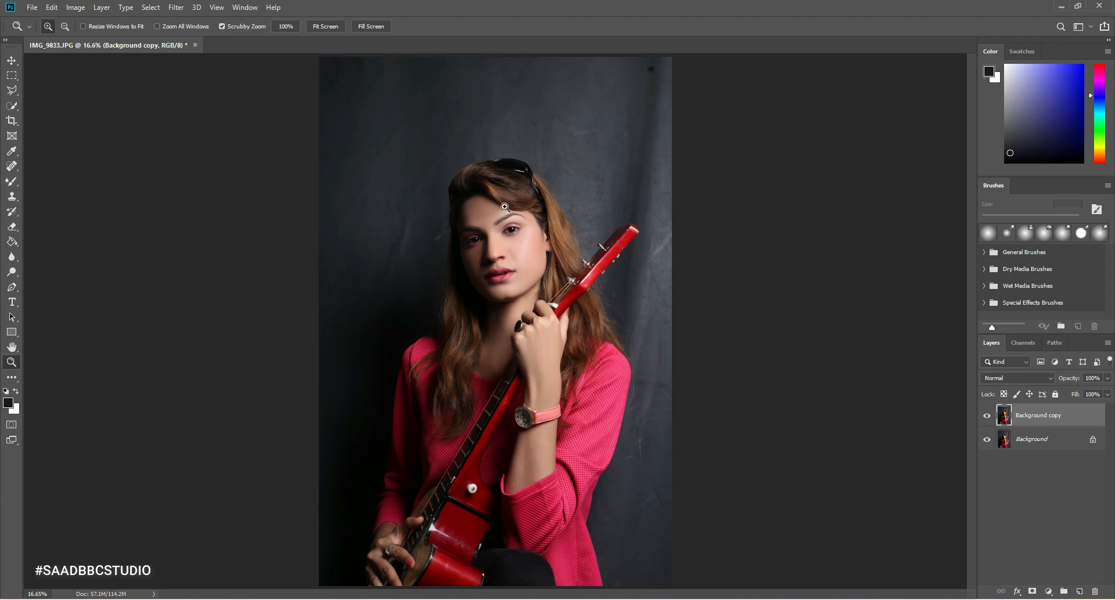
- Select the woman on the Background copy layer with the automatic Subject selection
{"action": "right_click", "coordinate": [1067, 421]}
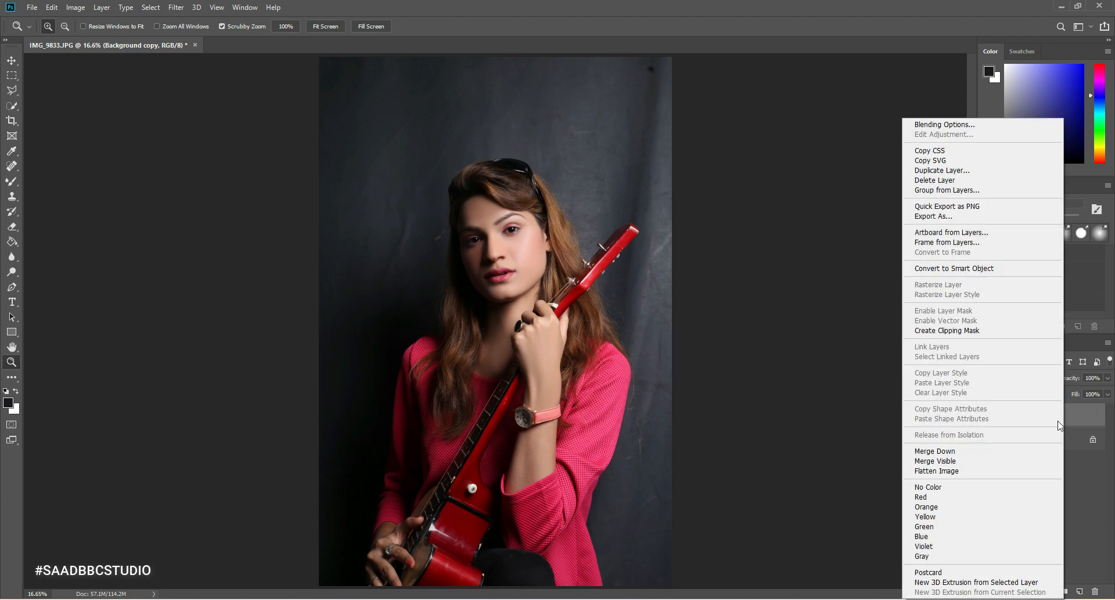
{"action": "left_click", "coordinate": [1100, 468]}
{"action": "left_click", "coordinate": [1032, 418]}
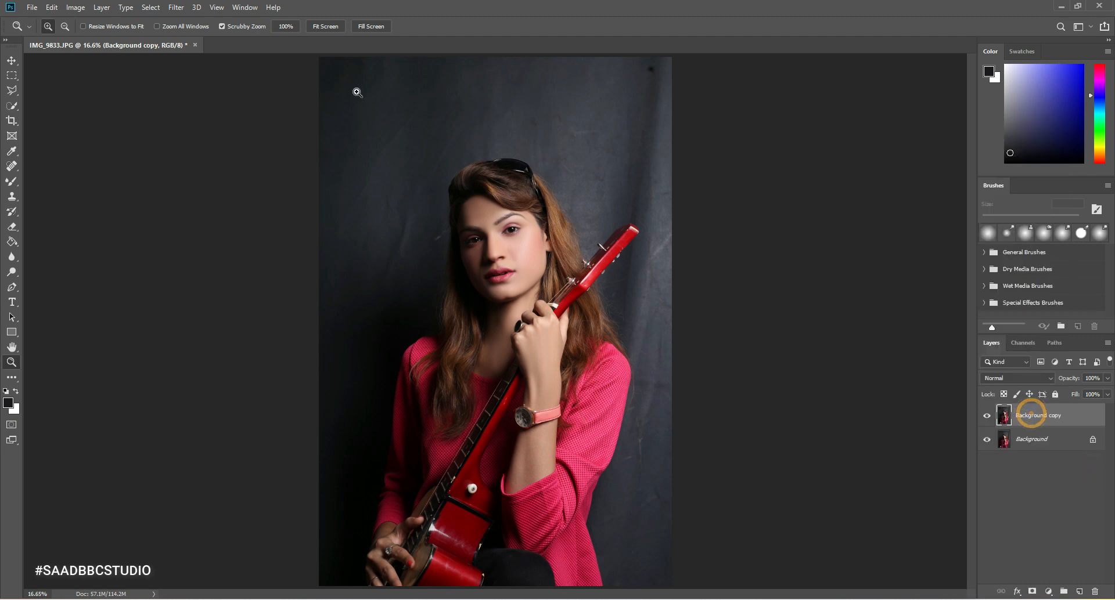
{"action": "left_click", "coordinate": [157, 9]}
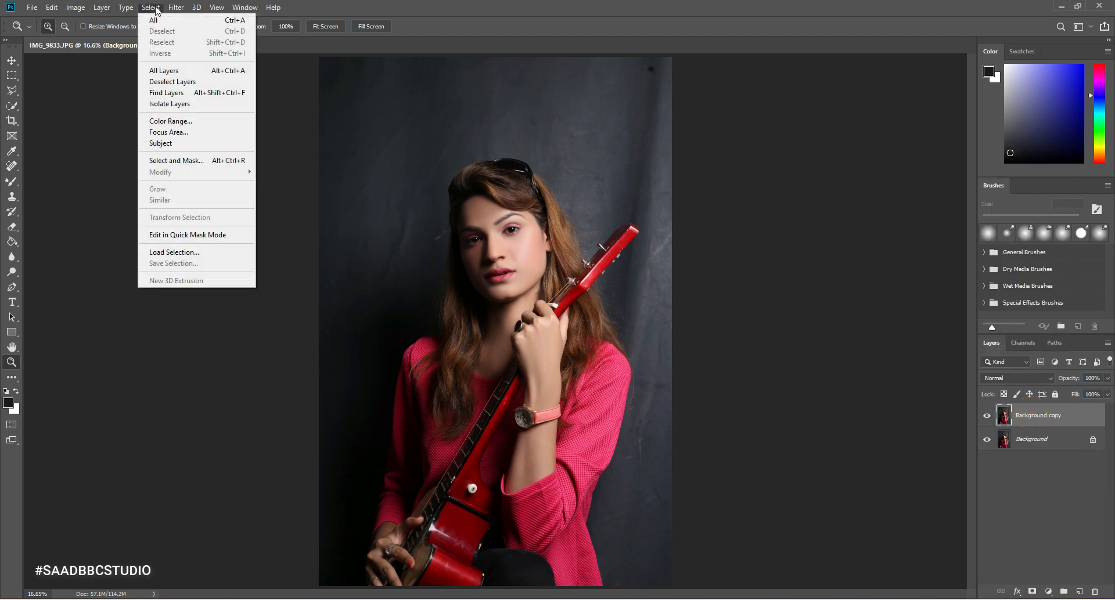
{"action": "left_click", "coordinate": [170, 144]}
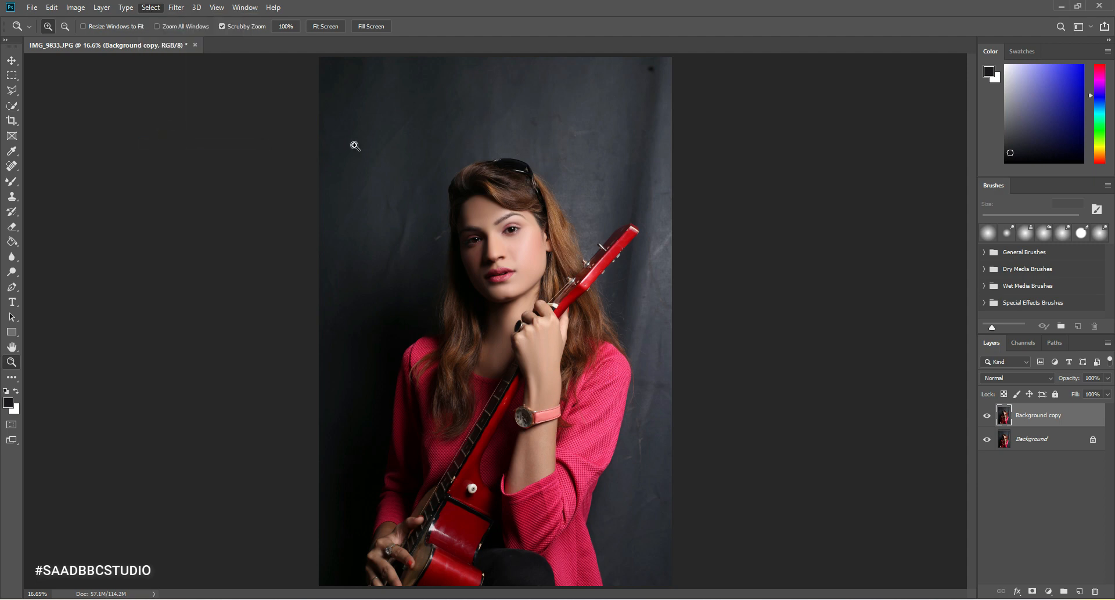
- Add the missing part of the guitar's headstock to the selection with the Quick Selection tool
{"action": "left_click", "coordinate": [12, 106]}
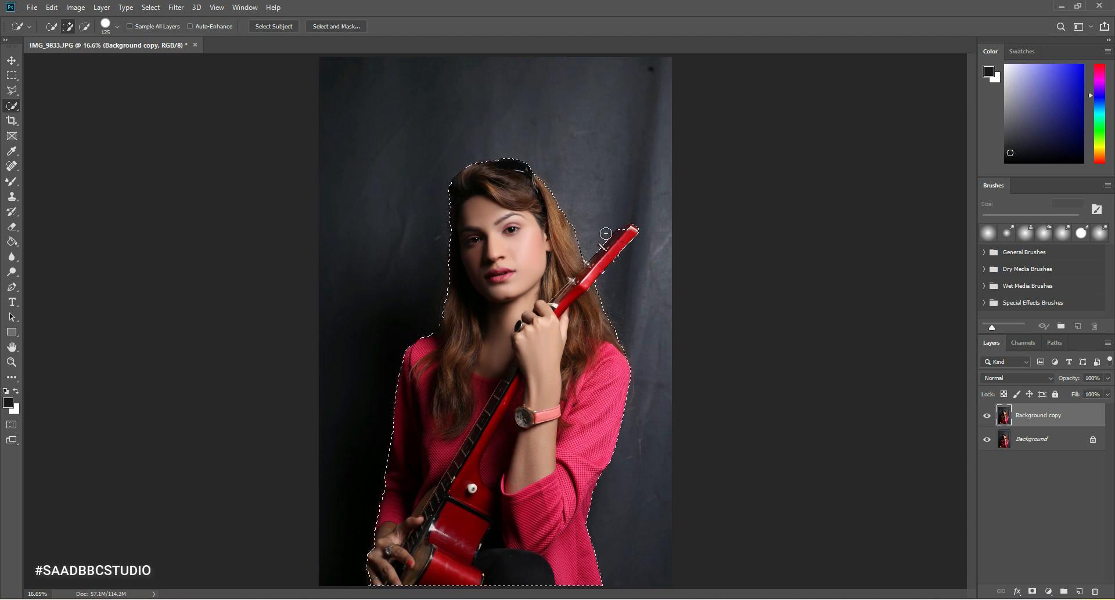
{"action": "right_click", "coordinate": [12, 106]}
{"action": "left_click", "coordinate": [50, 105]}
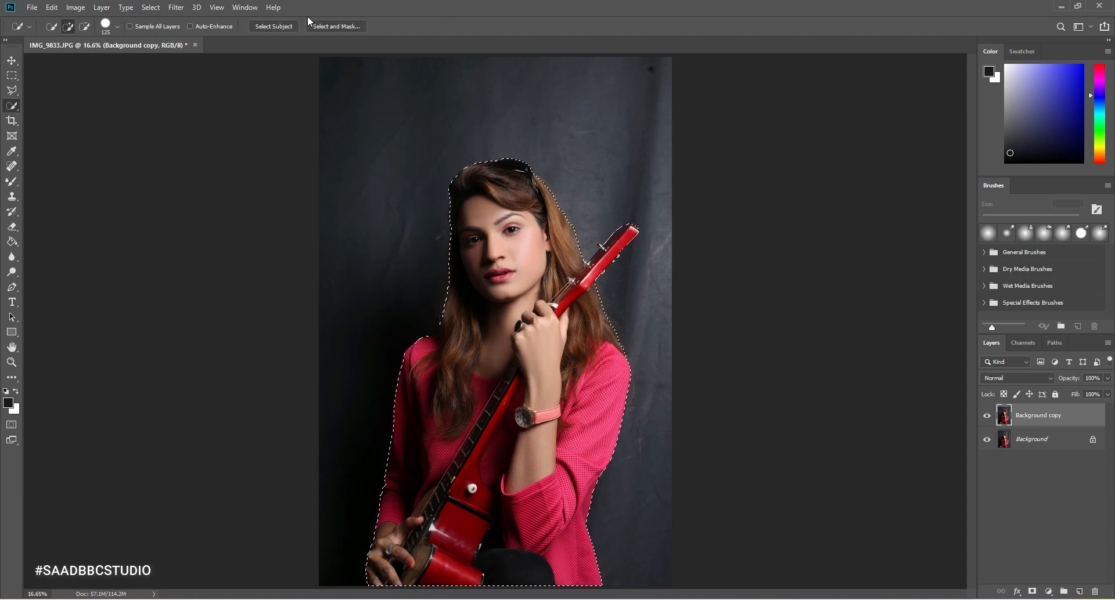
- Open the selection in Select and Mask and refine the hair edge beside the sunglasses with the Refine Edge Brush at 40 px
{"action": "left_click", "coordinate": [152, 8]}
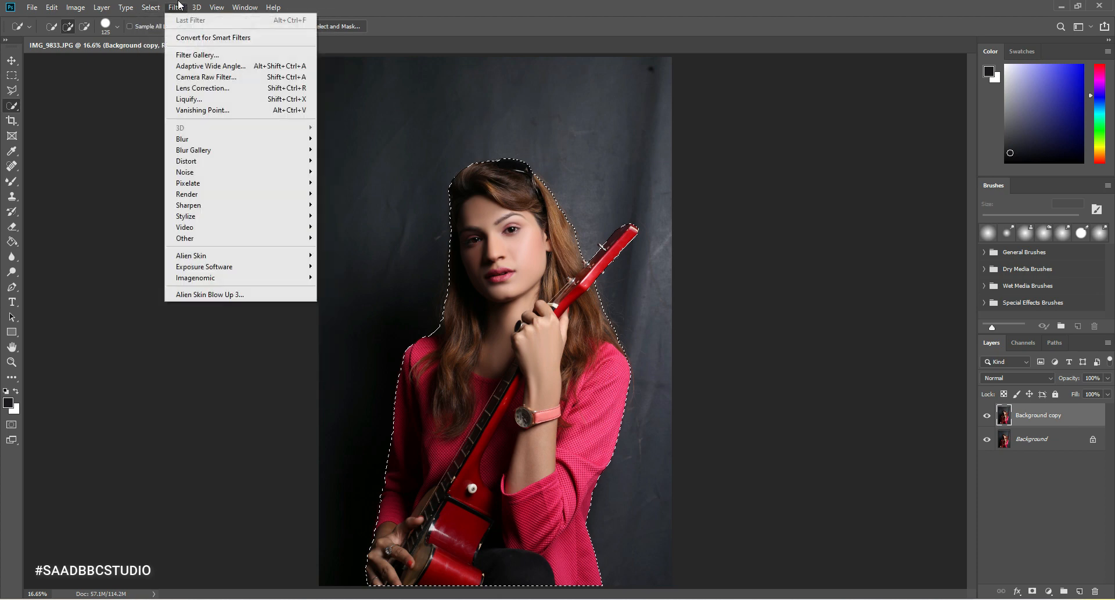
{"action": "left_click", "coordinate": [345, 26]}
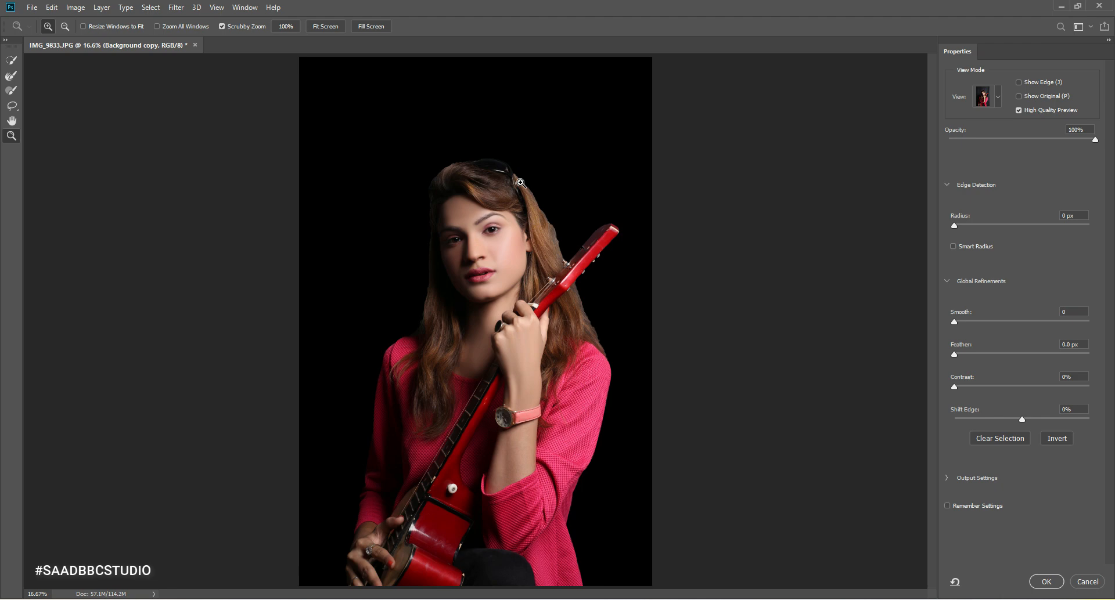
{"action": "left_click", "coordinate": [520, 183]}
{"action": "left_click", "coordinate": [526, 181]}
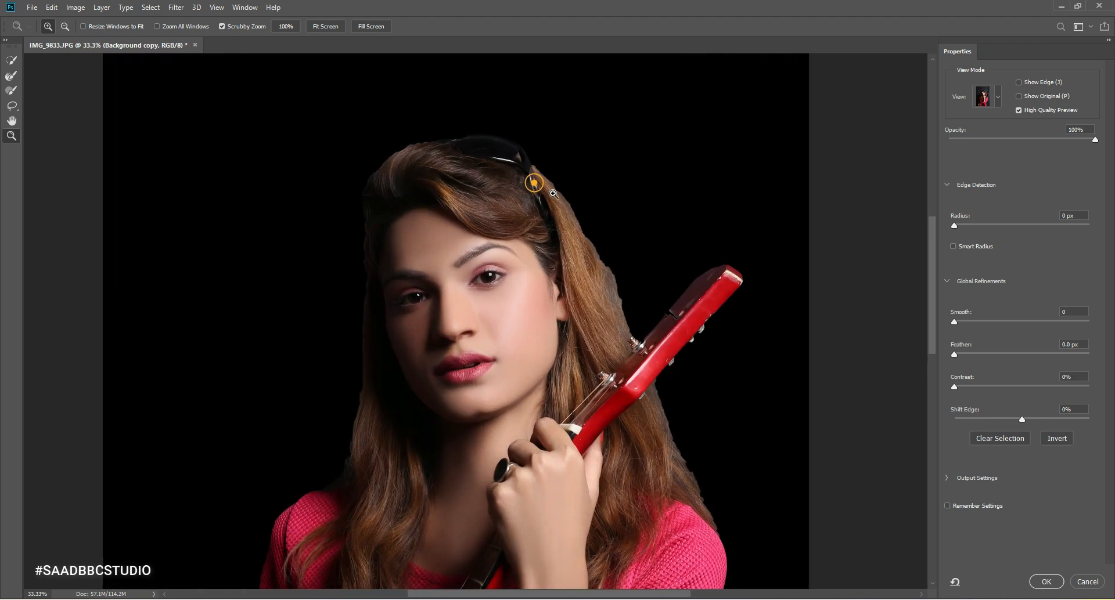
{"action": "left_click", "coordinate": [11, 76]}
{"action": "left_click_drag", "start_coordinate": [535, 165], "coordinate": [575, 210]}
{"action": "left_click_drag", "start_coordinate": [595, 245], "coordinate": [617, 265]}
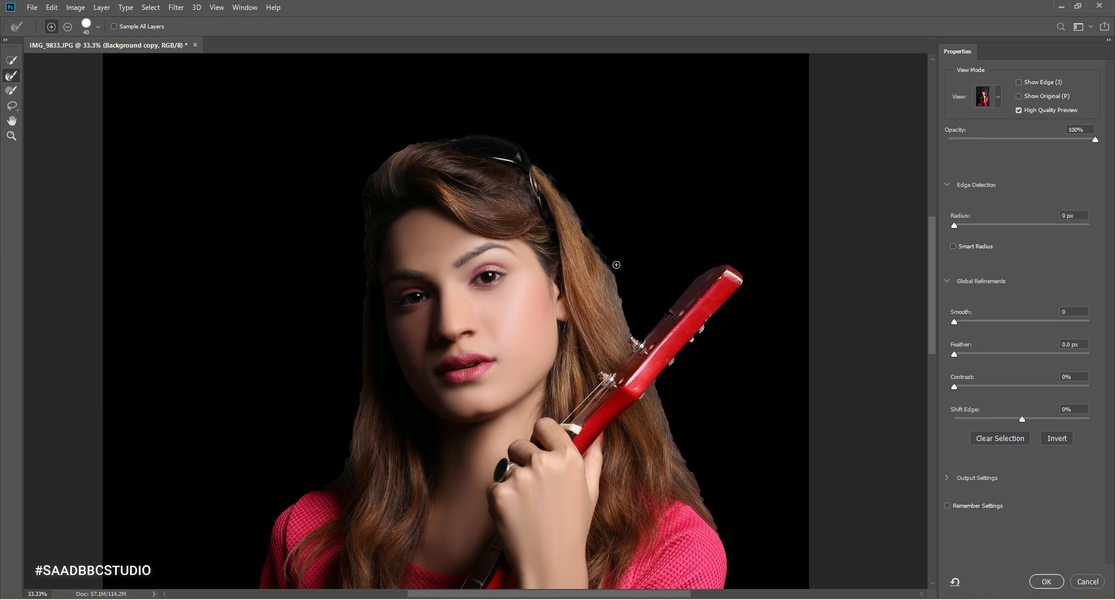
- Set the preview opacity to 90% and refine the outer hair edge down to the shoulder with a larger Refine Edge Brush
{"action": "left_click", "coordinate": [1081, 139]}
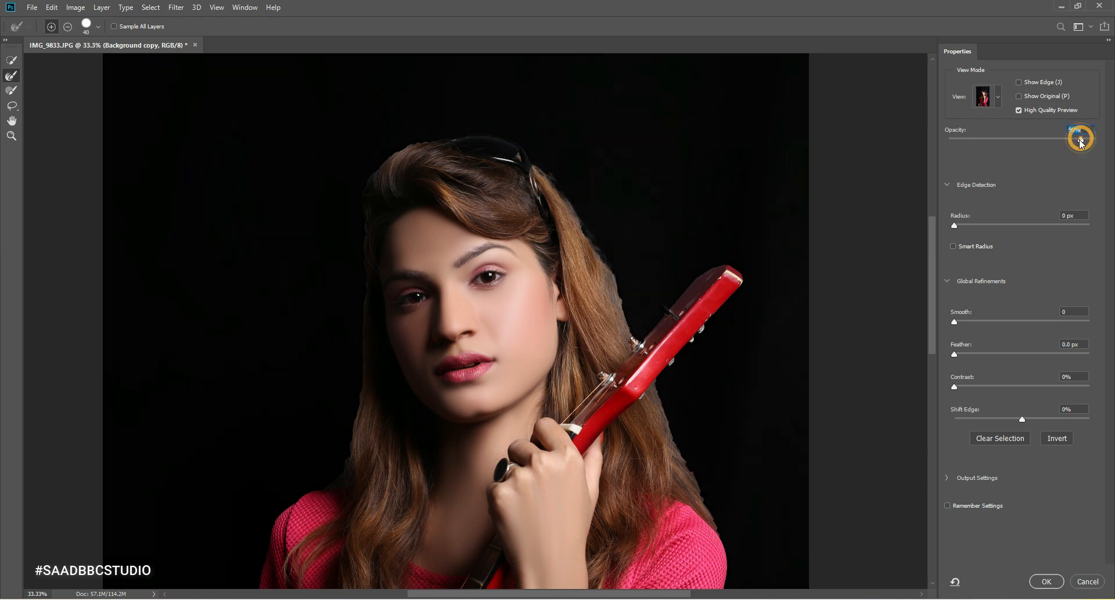
{"action": "key", "text": "bracketright"}
{"action": "key", "text": "bracketright"}
{"action": "key", "text": "bracketright"}
{"action": "left_click_drag", "start_coordinate": [604, 262], "coordinate": [632, 326]}
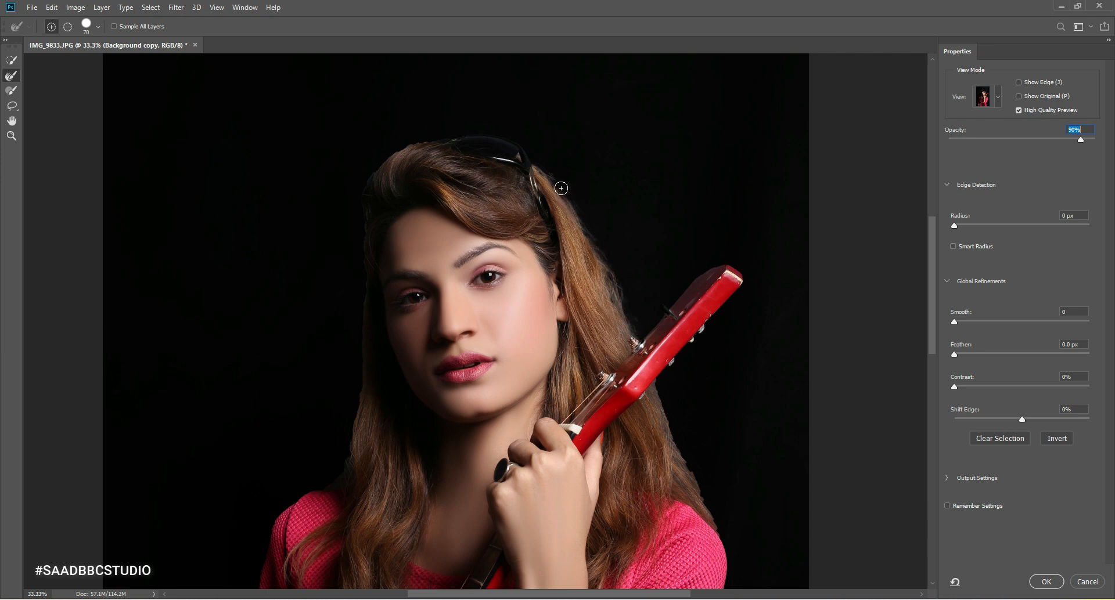
{"action": "mouse_move", "coordinate": [657, 384]}
{"action": "left_mouse_down"}
{"action": "mouse_move", "coordinate": [677, 457]}
{"action": "mouse_move", "coordinate": [718, 517]}
{"action": "left_mouse_up"}
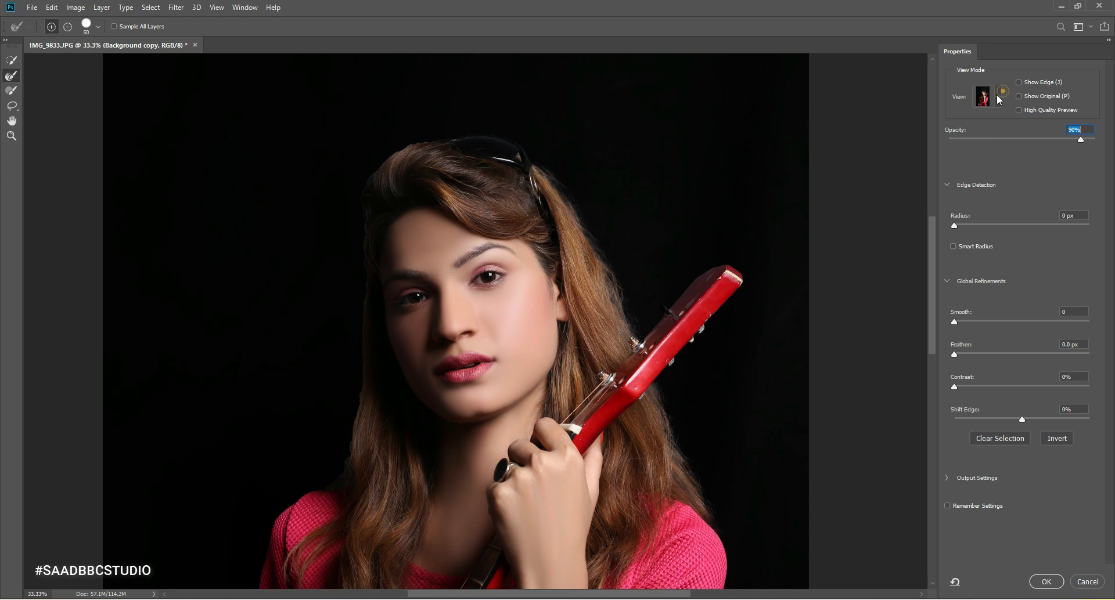
- Switch the preview to a red Overlay at 39% opacity and refine the remaining hair edges around the head
{"action": "left_click", "coordinate": [998, 99]}
{"action": "left_click", "coordinate": [958, 171]}
{"action": "left_click_drag", "start_coordinate": [1077, 140], "coordinate": [998, 141]}
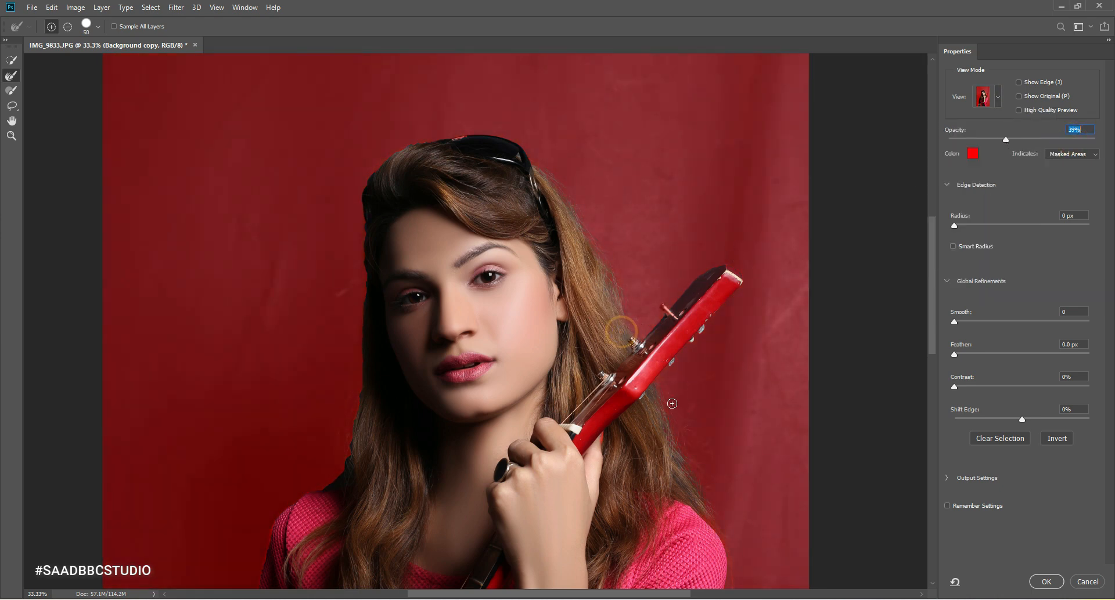
{"action": "left_click", "coordinate": [653, 386]}
{"action": "left_click", "coordinate": [590, 232]}
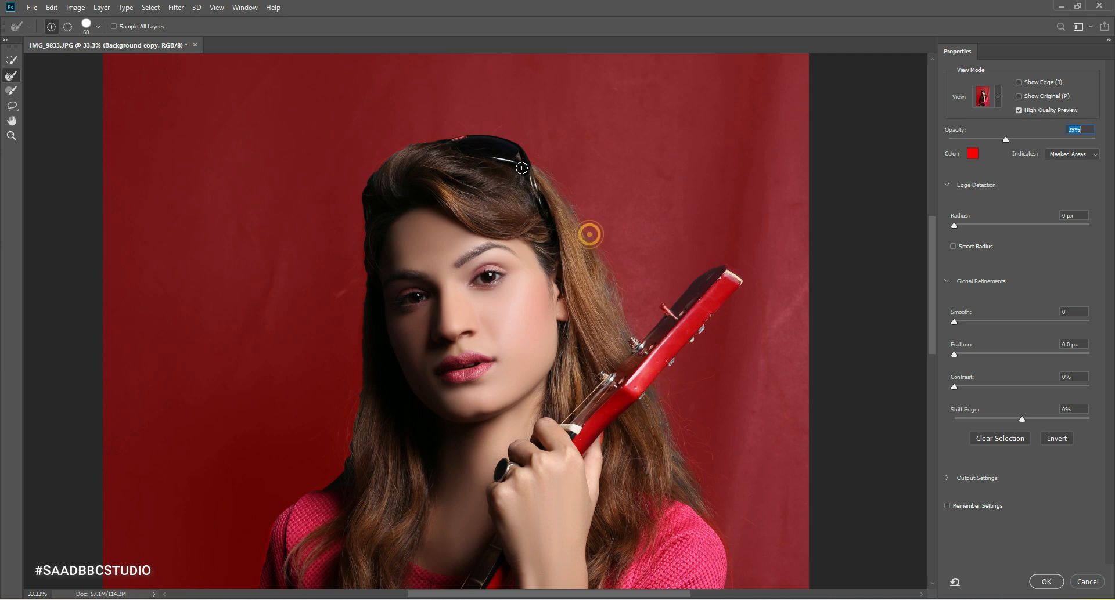
{"action": "left_click", "coordinate": [466, 135]}
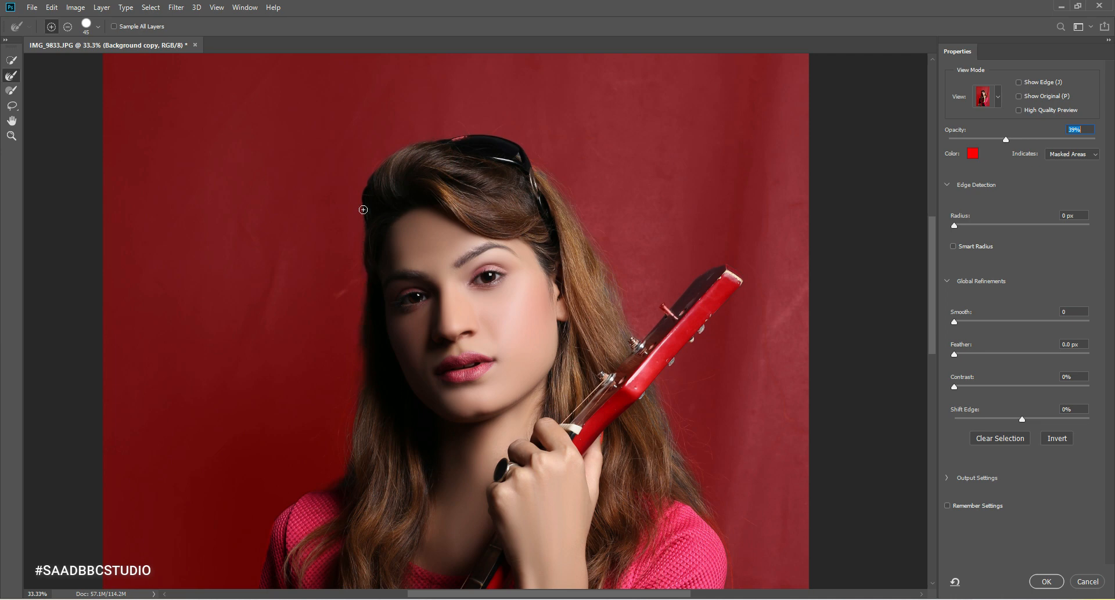
- Refine the sweater's outer edges along both shoulders and sleeves with the Refine Edge Brush
{"action": "scroll", "coordinate": [468, 348], "scroll_direction": "down", "scroll_amount": 5}
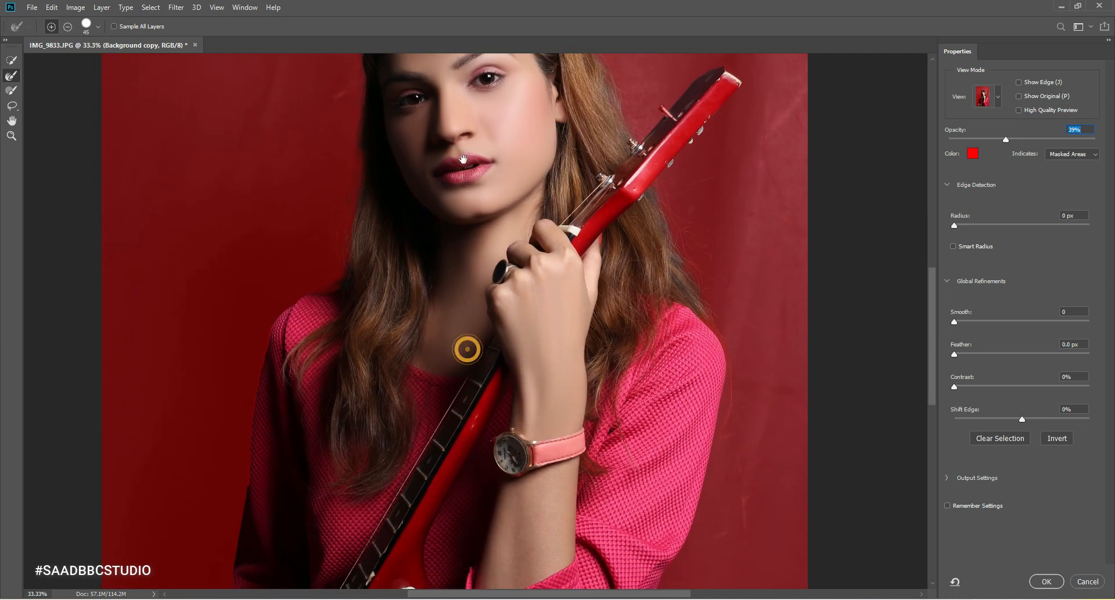
{"action": "scroll", "coordinate": [438, 262], "scroll_direction": "down", "scroll_amount": 2}
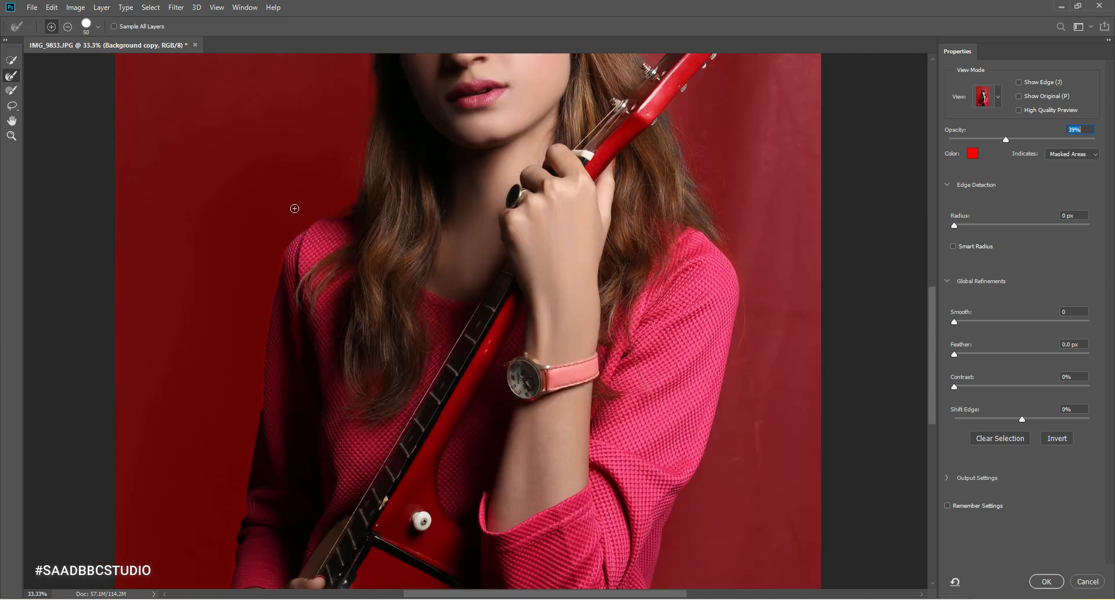
{"action": "left_click_drag", "start_coordinate": [285, 248], "coordinate": [267, 332]}
{"action": "left_click_drag", "start_coordinate": [676, 360], "coordinate": [637, 232]}
{"action": "key", "text": "bracketleft"}
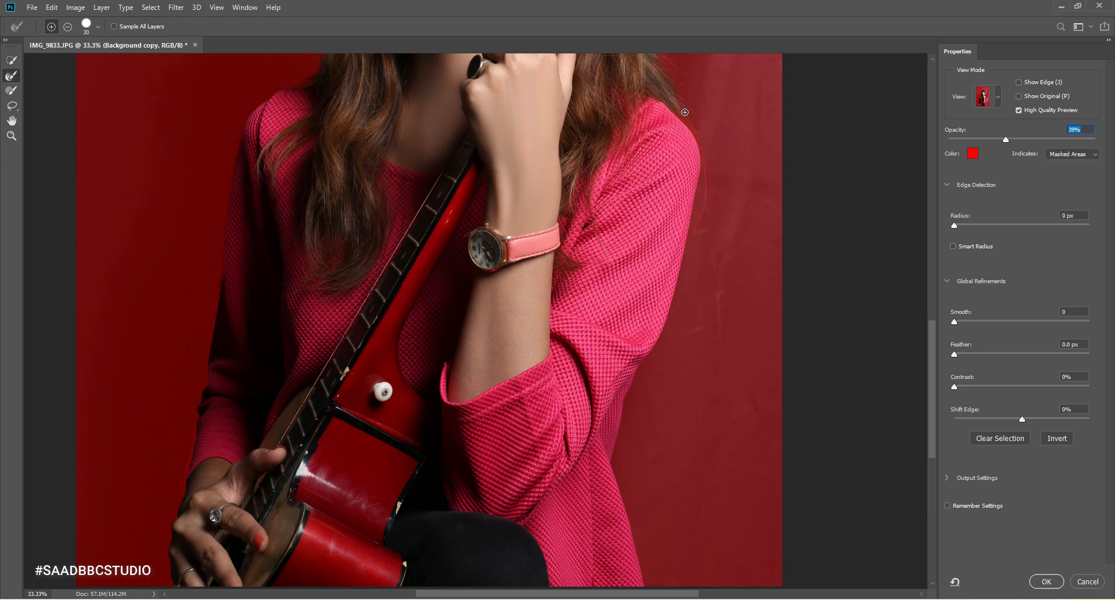
{"action": "key", "text": "bracketright"}
{"action": "mouse_move", "coordinate": [672, 107]}
{"action": "left_mouse_down"}
{"action": "mouse_move", "coordinate": [703, 162]}
{"action": "mouse_move", "coordinate": [634, 376]}
{"action": "left_mouse_up"}
{"action": "left_click", "coordinate": [194, 434]}
{"action": "left_click_drag", "start_coordinate": [453, 427], "coordinate": [436, 238]}
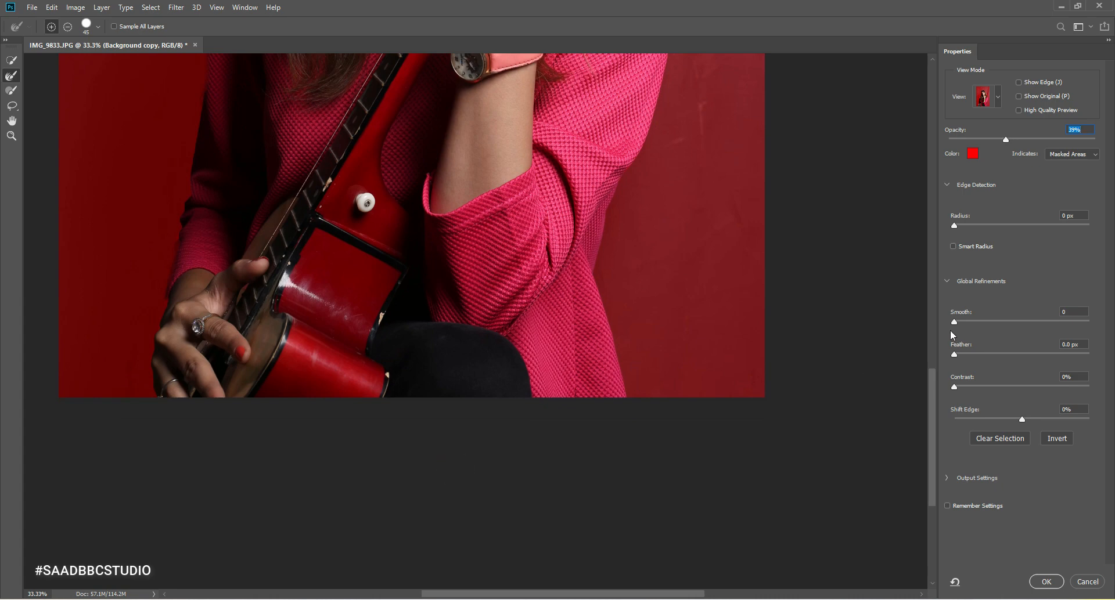
- Set Smooth to 6, Feather to 2.0 px, Contrast to 42% and Shift Edge to +63%, and apply the refined selection
{"action": "left_click_drag", "start_coordinate": [958, 323], "coordinate": [1017, 387]}
{"action": "left_click_drag", "start_coordinate": [1051, 418], "coordinate": [1055, 417]}
{"action": "left_click_drag", "start_coordinate": [636, 160], "coordinate": [656, 430]}
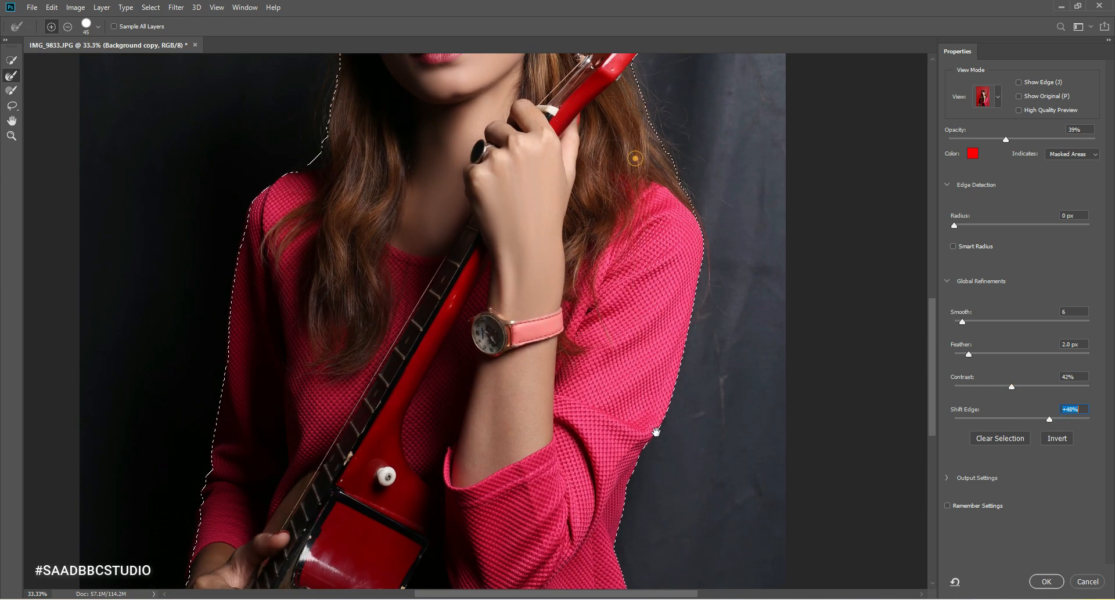
{"action": "left_click", "coordinate": [1019, 111]}
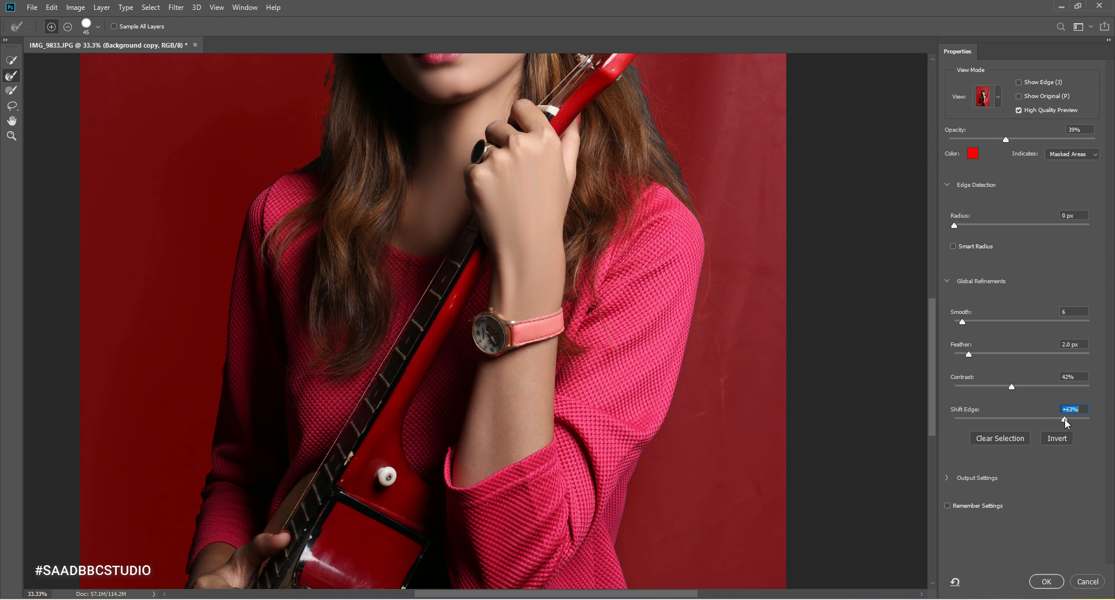
{"action": "left_click", "coordinate": [1046, 582]}
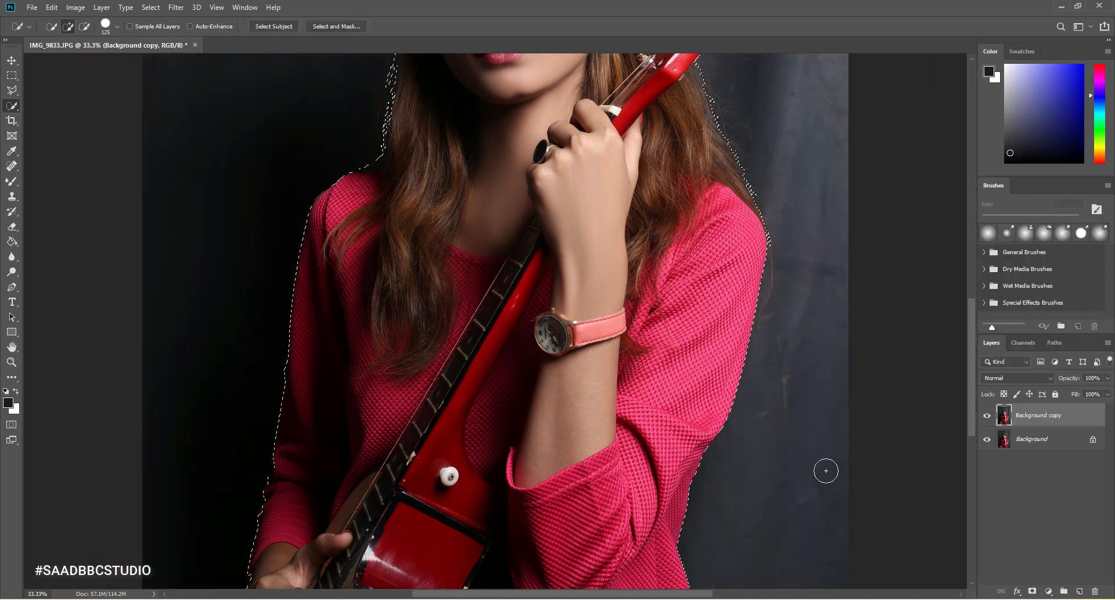
{"action": "scroll", "coordinate": [601, 216], "scroll_direction": "up", "scroll_amount": 10}
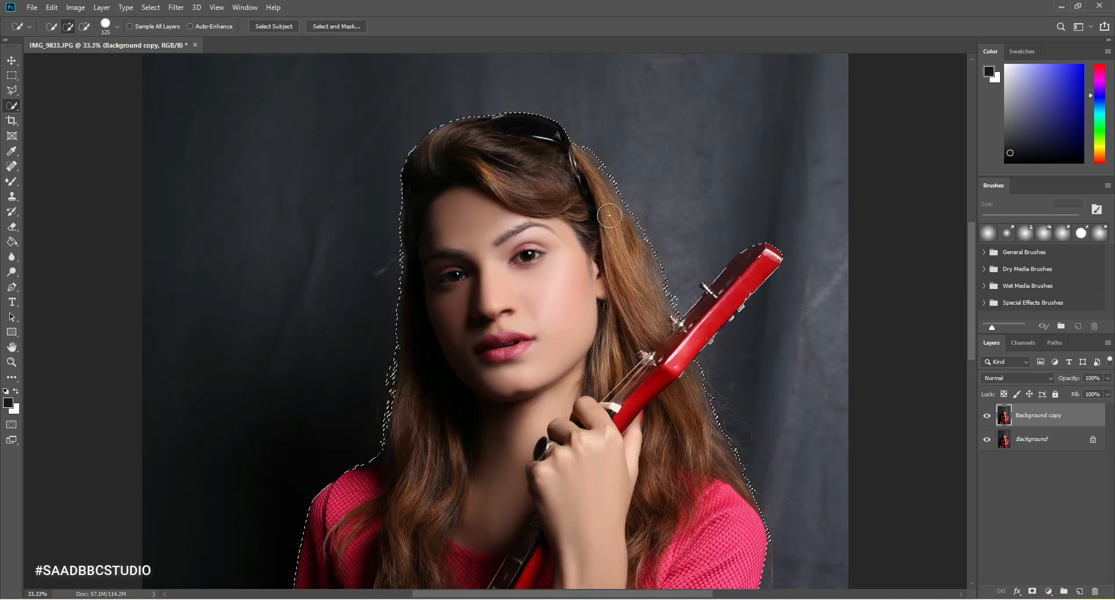
- Copy the selected woman onto a new layer and check the cutout with the layers beneath hidden and shown
{"action": "right_click", "coordinate": [508, 229]}
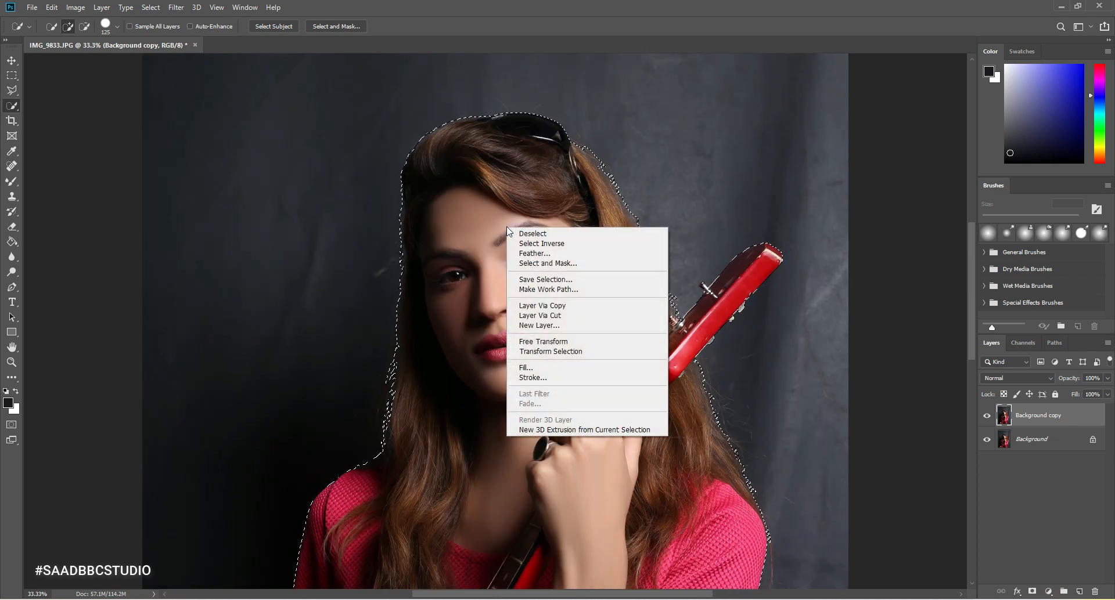
{"action": "left_click", "coordinate": [571, 311]}
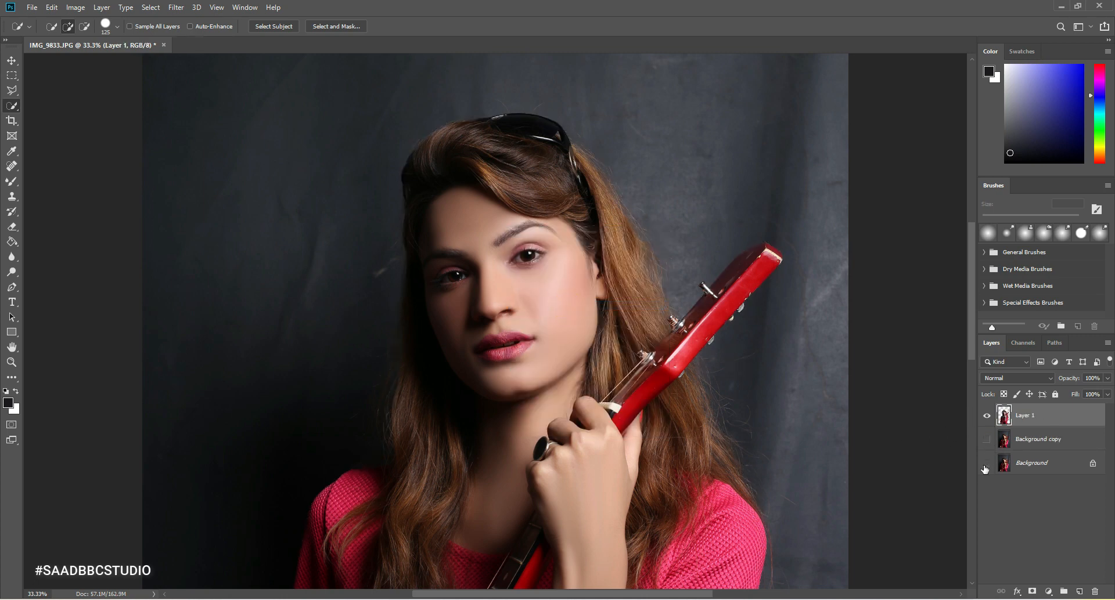
{"action": "left_click", "coordinate": [986, 467]}
{"action": "left_click", "coordinate": [988, 466]}
{"action": "left_click", "coordinate": [990, 442]}
- Load the outline of Layer 1 as a selection, invert it, and copy the backdrop from Background copy onto a new layer
{"action": "left_click", "coordinate": [1005, 416], "text": "ctrl"}
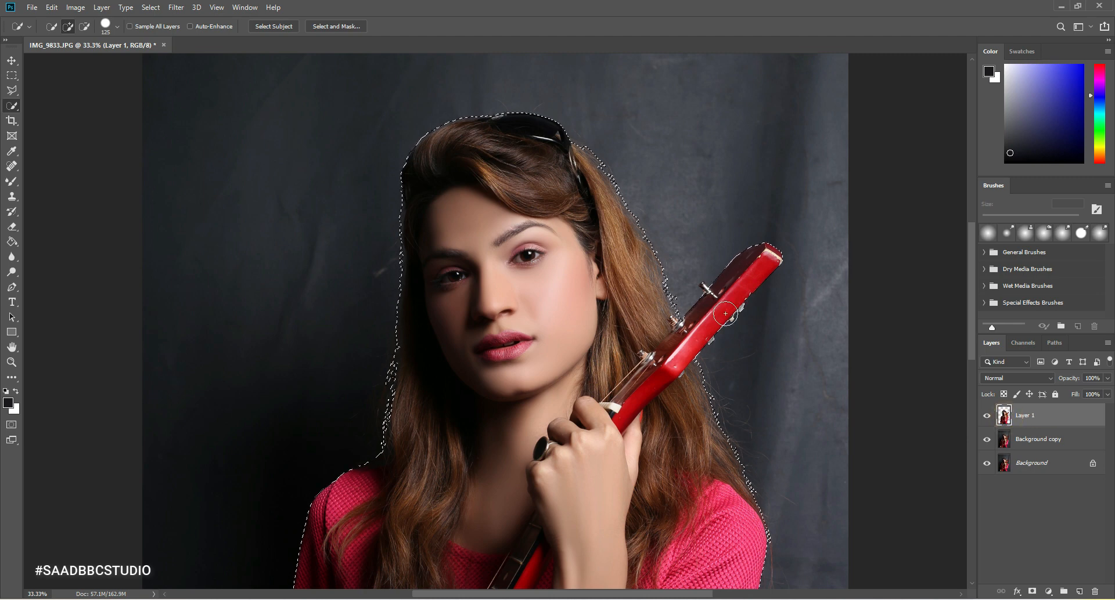
{"action": "left_click", "coordinate": [1017, 444]}
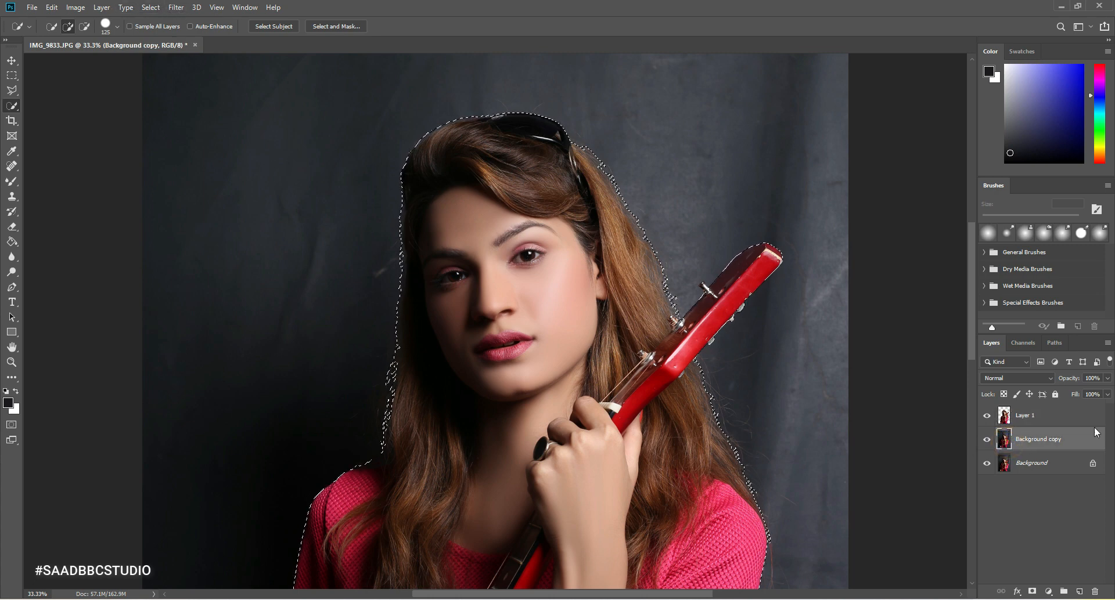
{"action": "left_click", "coordinate": [150, 7]}
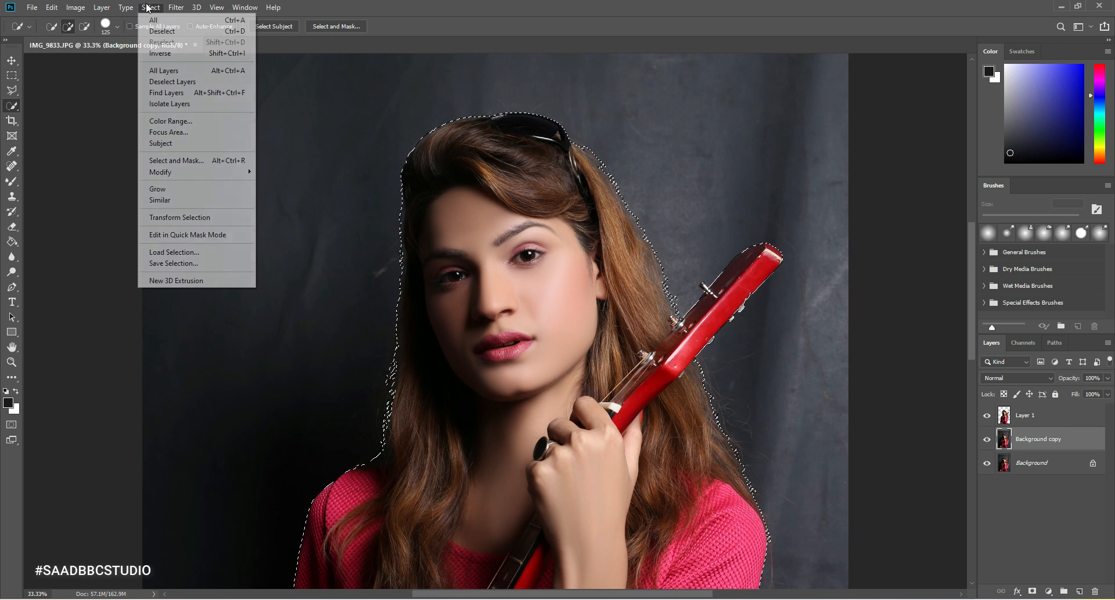
{"action": "left_click", "coordinate": [172, 51]}
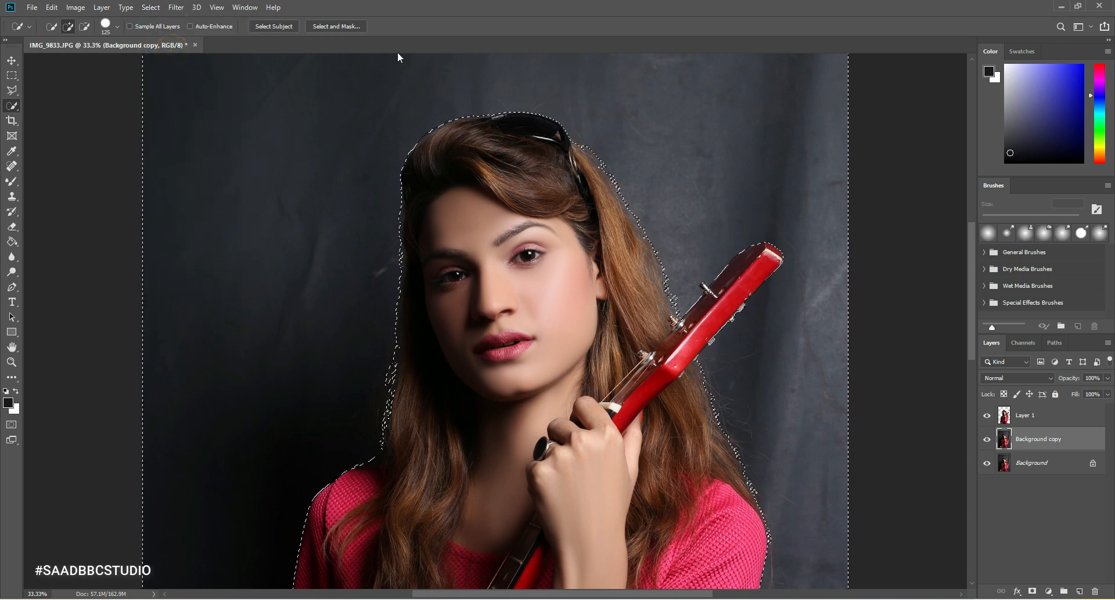
{"action": "scroll", "coordinate": [862, 336], "scroll_direction": "up", "scroll_amount": 2}
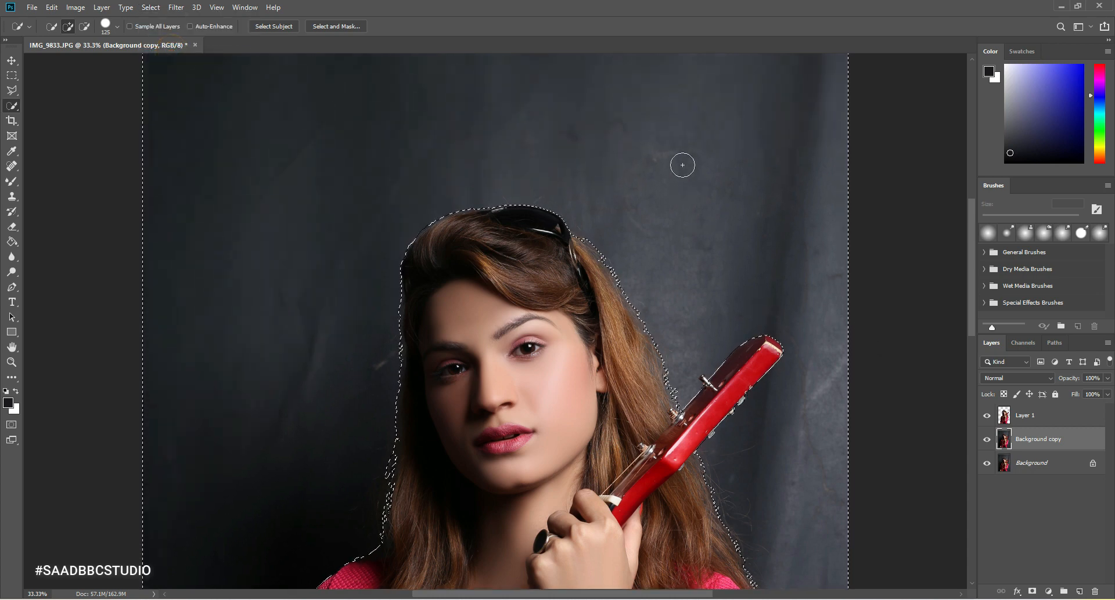
{"action": "right_click", "coordinate": [684, 162]}
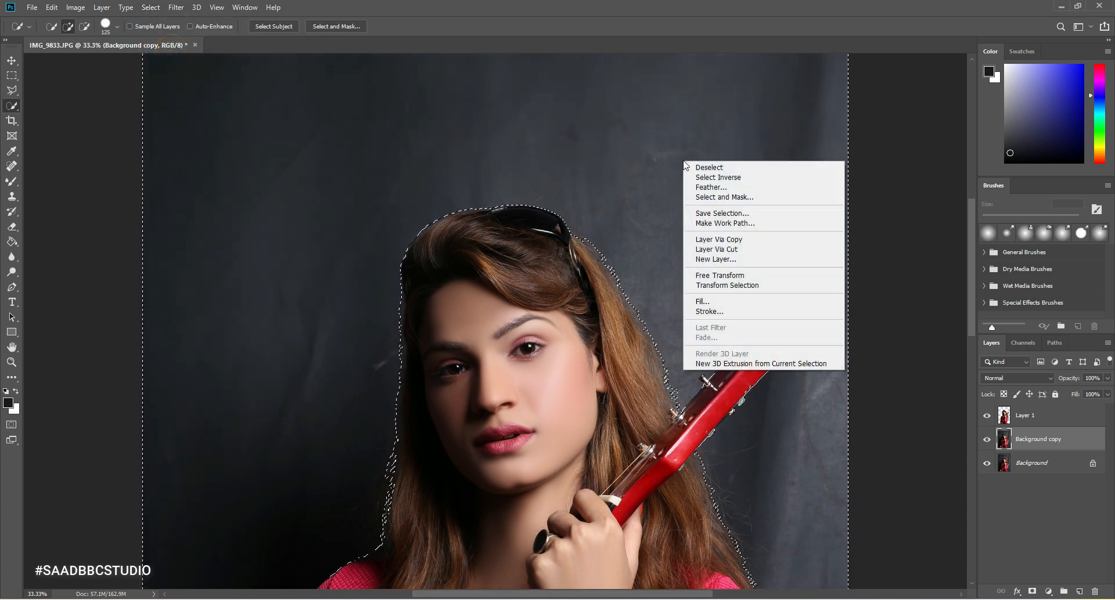
{"action": "left_click", "coordinate": [741, 240]}
- Inspect the extracted backdrop layer on its own by temporarily hiding all other layers
{"action": "left_click", "coordinate": [988, 464]}
{"action": "left_click", "coordinate": [986, 487]}
{"action": "left_click", "coordinate": [987, 416]}
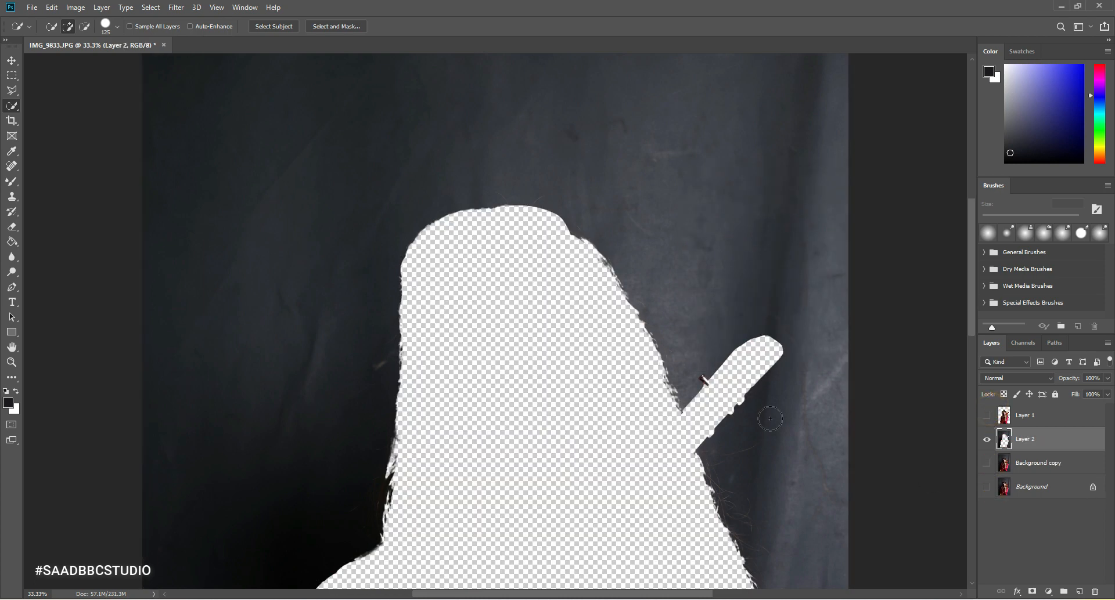
{"action": "left_click", "coordinate": [987, 415]}
{"action": "left_click", "coordinate": [986, 465]}
{"action": "left_click", "coordinate": [986, 487]}
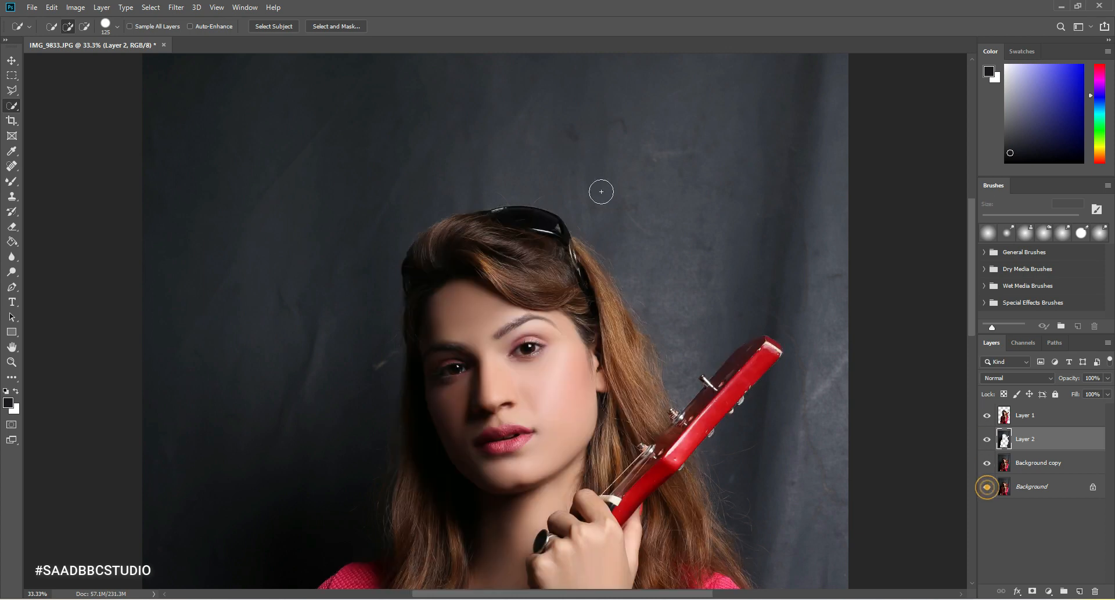
- Apply a Gaussian Blur with a 250-pixel radius to the backdrop on Layer 2
{"action": "left_click", "coordinate": [11, 361]}
{"action": "right_click", "coordinate": [421, 209]}
{"action": "left_click", "coordinate": [430, 217]}
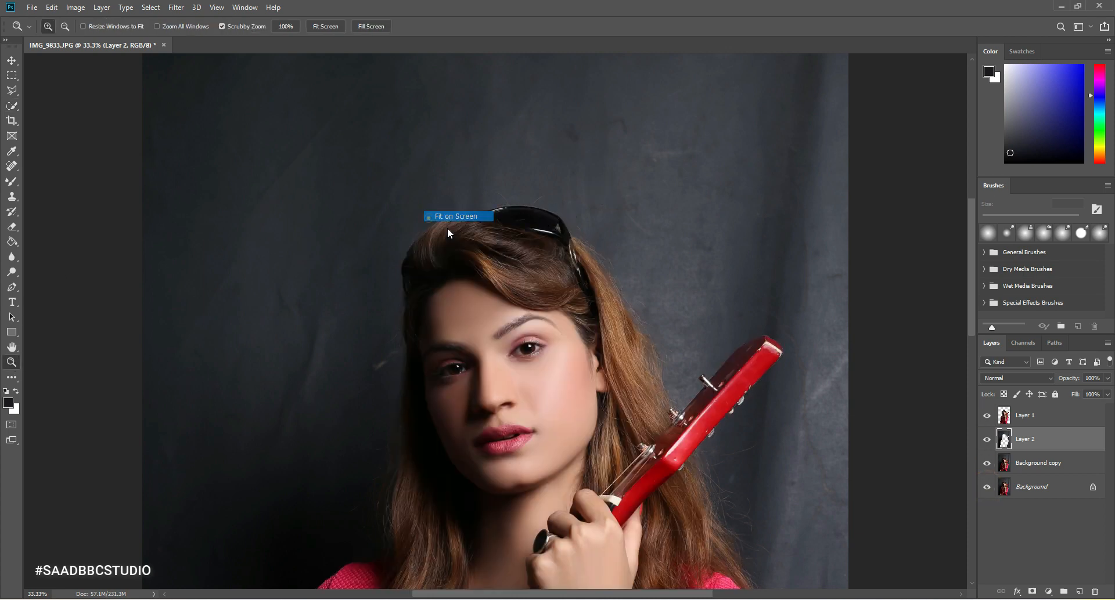
{"action": "left_click", "coordinate": [176, 7]}
{"action": "left_click", "coordinate": [203, 140]}
{"action": "left_click", "coordinate": [349, 182]}
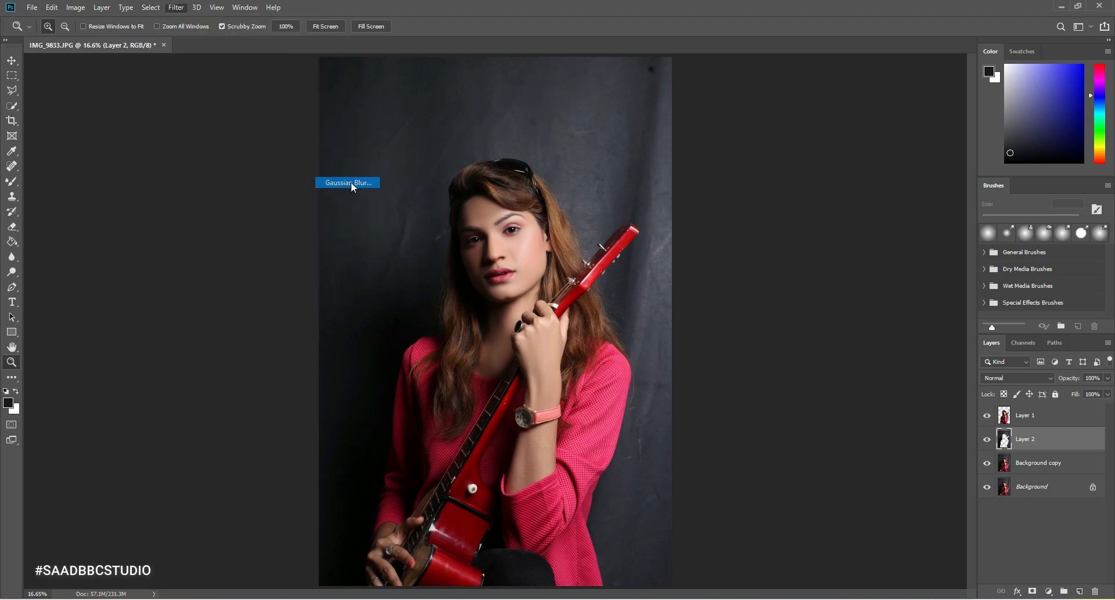
{"action": "left_click_drag", "start_coordinate": [437, 168], "coordinate": [767, 205]}
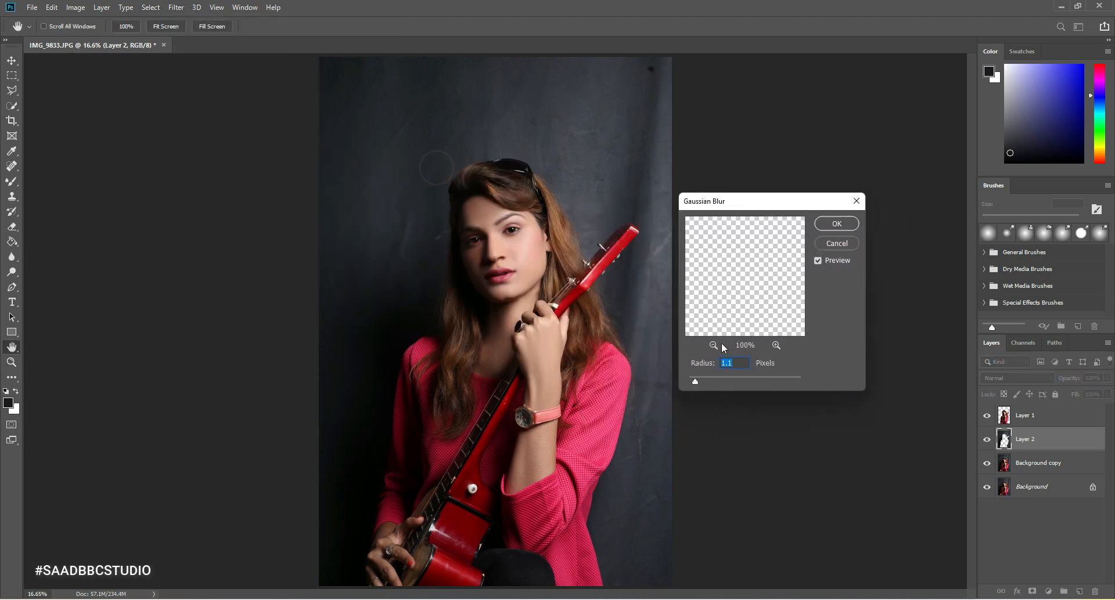
{"action": "left_click_drag", "start_coordinate": [778, 377], "coordinate": [772, 373]}
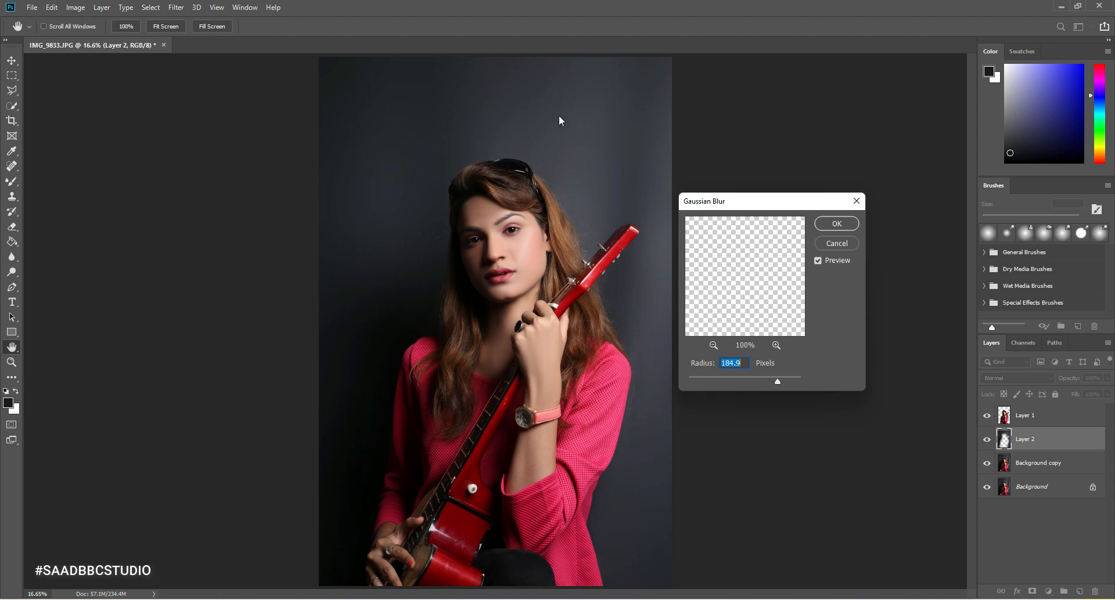
{"action": "left_click_drag", "start_coordinate": [786, 379], "coordinate": [790, 380]}
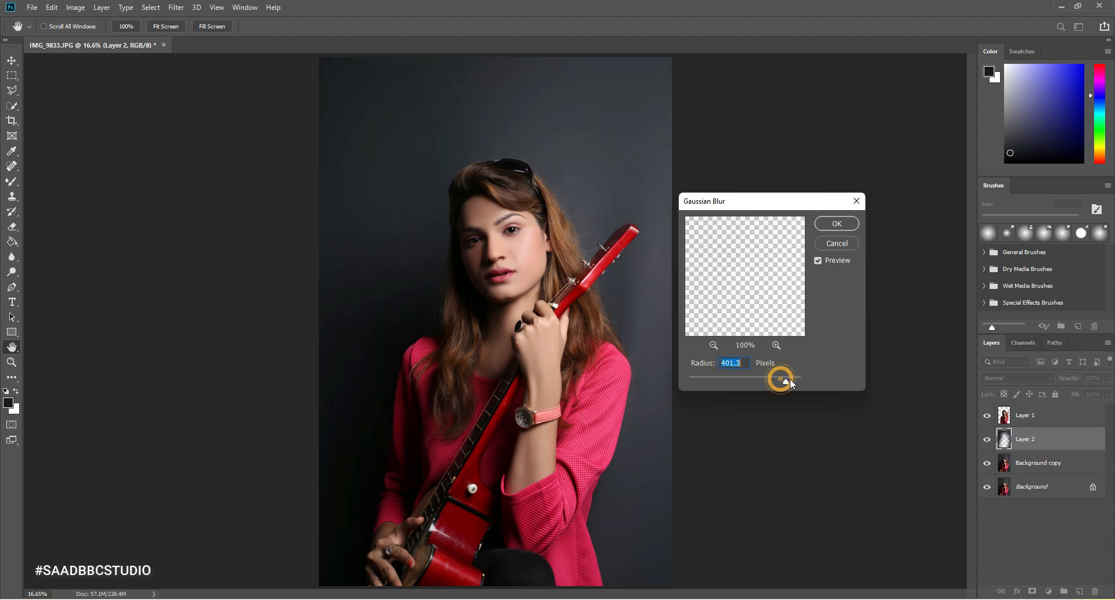
{"action": "double_click", "coordinate": [737, 363]}
{"action": "type", "text": "250"}
{"action": "left_click", "coordinate": [842, 226]}
{"action": "key", "text": "z"}
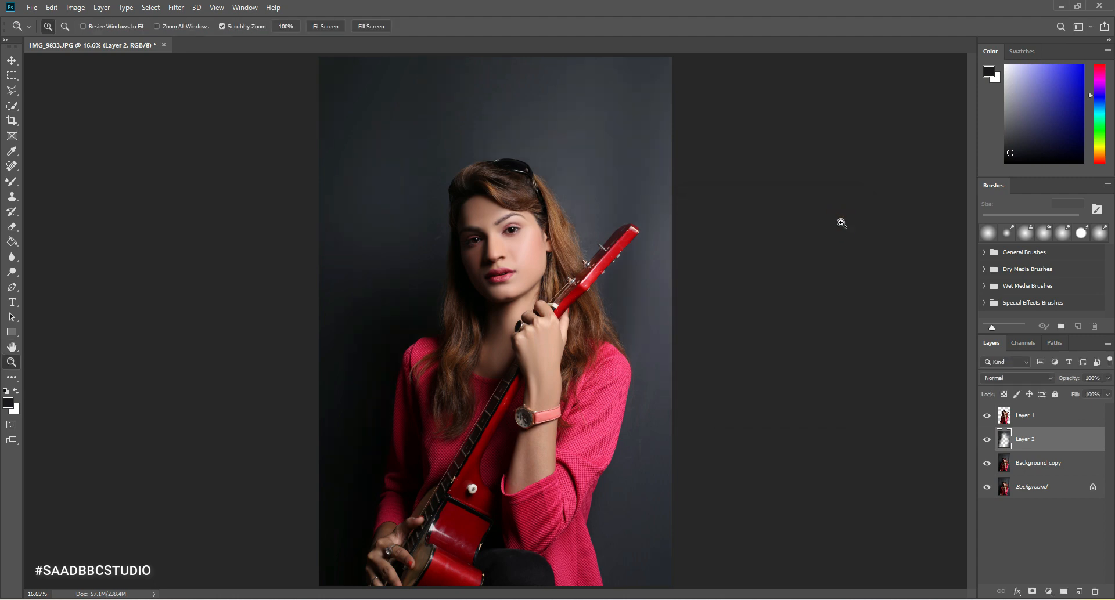
- Duplicate Layer 1, then scale the original to 164.75% and place it as an enlarged figure behind the woman
{"action": "left_click", "coordinate": [541, 189]}
{"action": "left_click", "coordinate": [579, 197]}
{"action": "left_click_drag", "start_coordinate": [1026, 416], "coordinate": [1079, 592]}
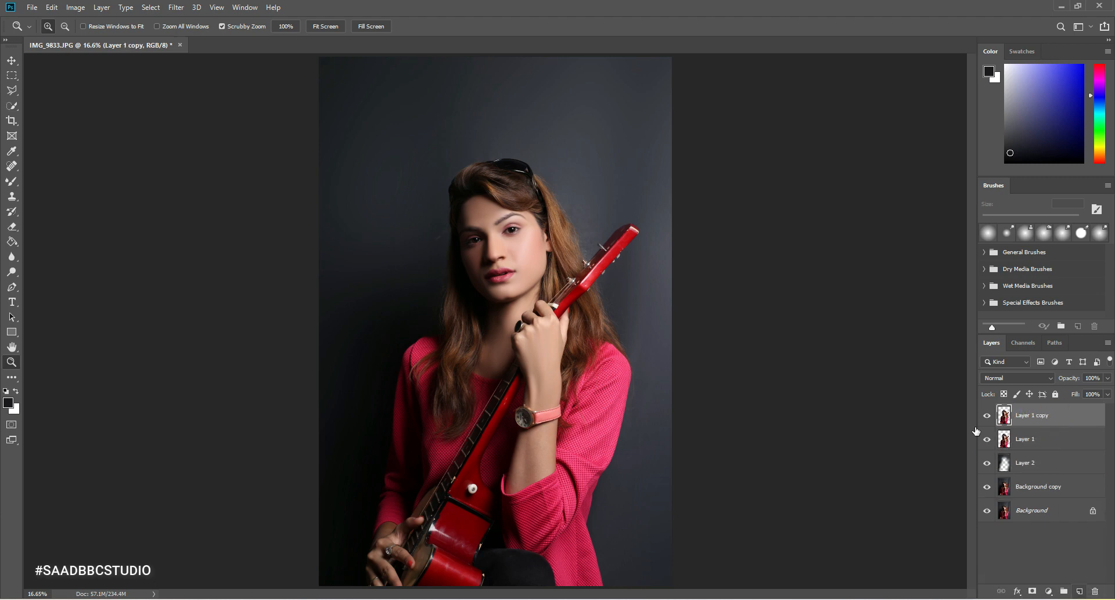
{"action": "left_click", "coordinate": [1010, 441]}
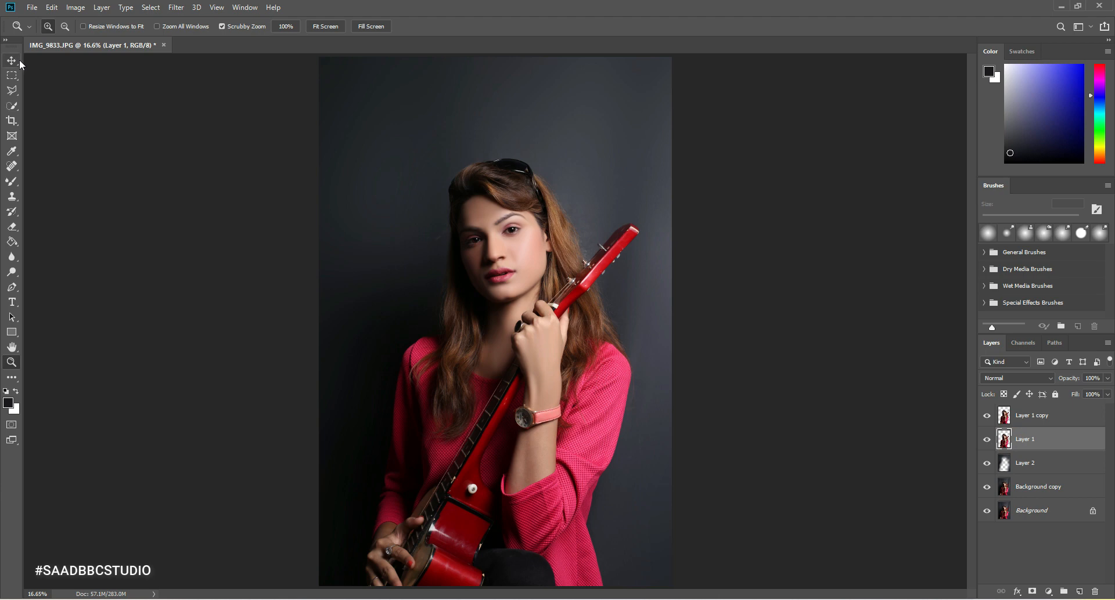
{"action": "key", "text": "v"}
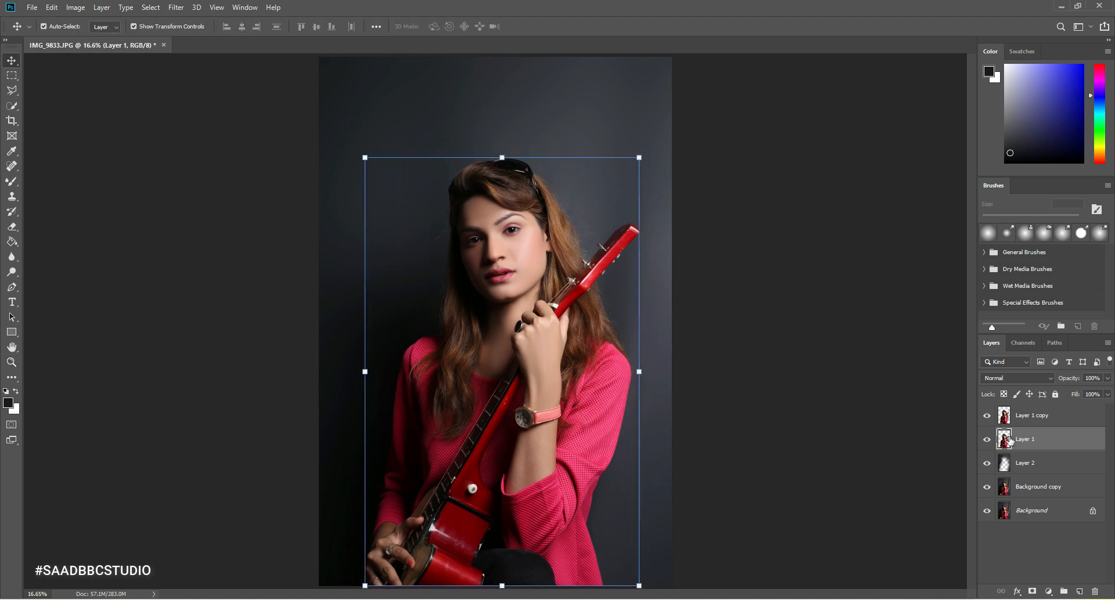
{"action": "left_click_drag", "start_coordinate": [645, 152], "coordinate": [662, 147]}
{"action": "left_click_drag", "start_coordinate": [689, 318], "coordinate": [749, 313]}
{"action": "left_click_drag", "start_coordinate": [671, 267], "coordinate": [633, 290]}
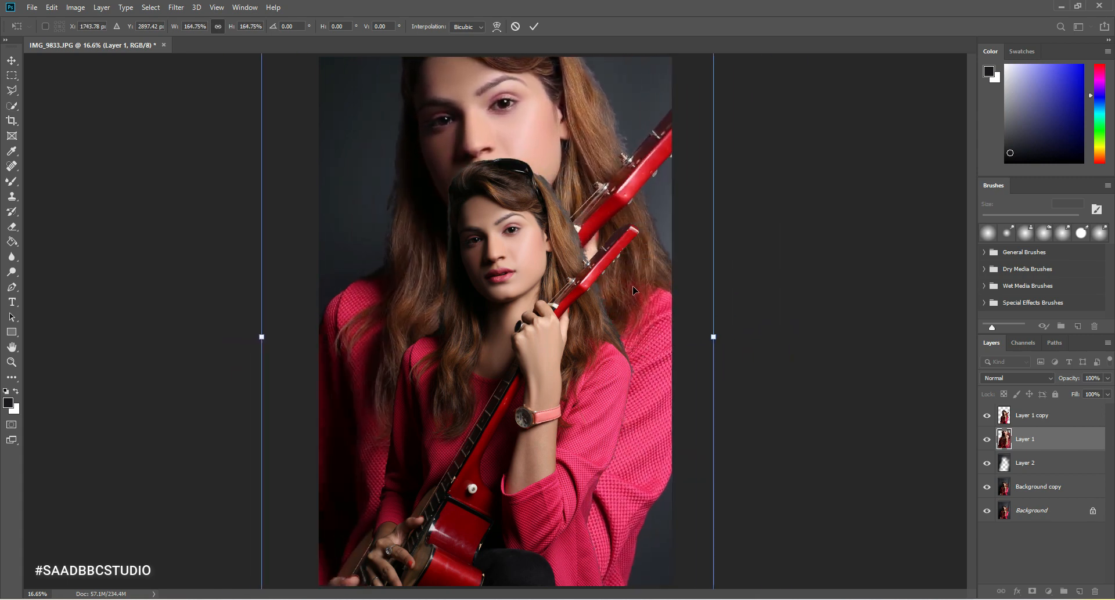
{"action": "left_click", "coordinate": [534, 27]}
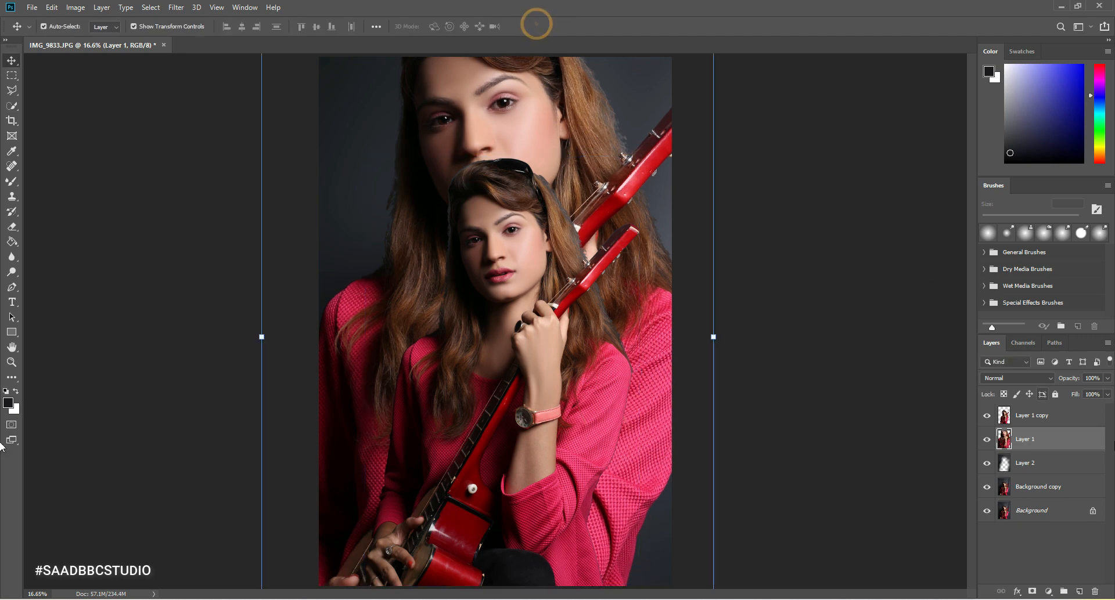
- Turn off the green and blue channels in the blending options of Layer 1 to give the enlarged figure a red tint
{"action": "left_click", "coordinate": [1024, 379]}
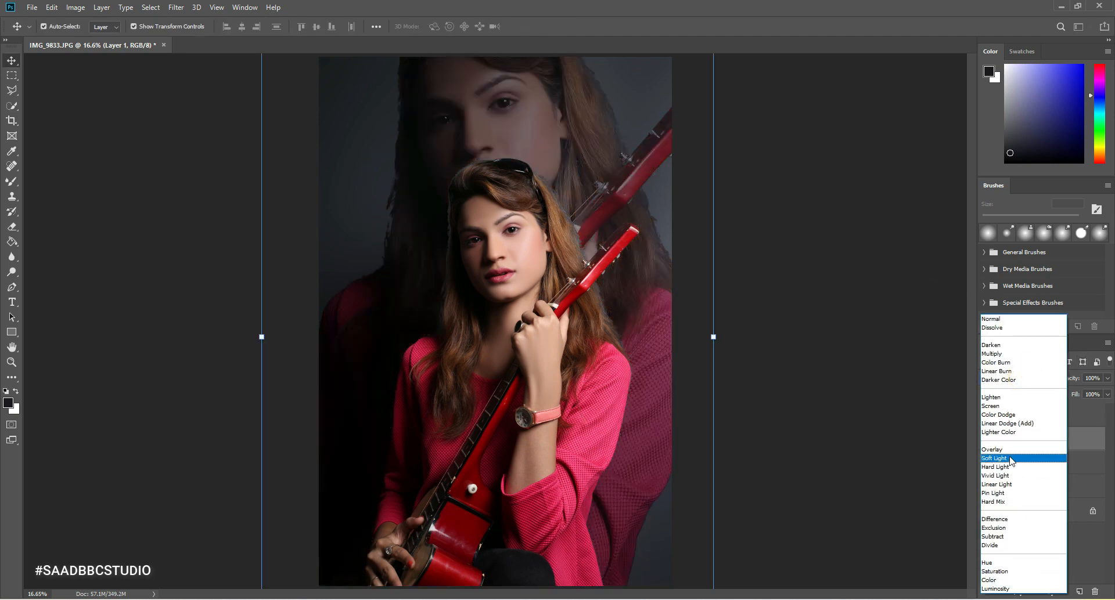
{"action": "left_click", "coordinate": [883, 297]}
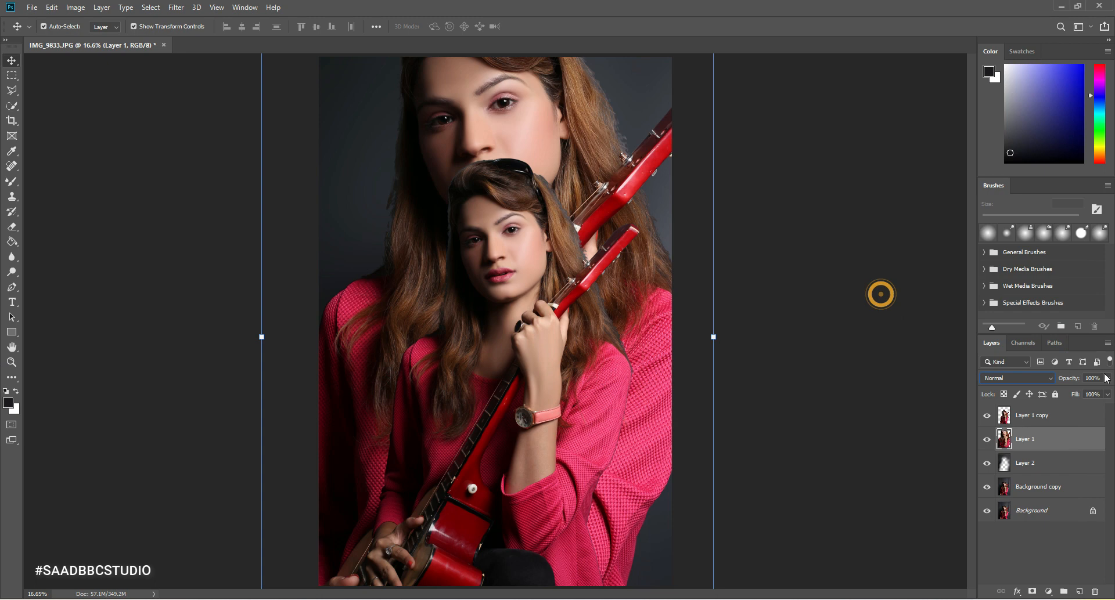
{"action": "double_click", "coordinate": [1057, 443]}
{"action": "left_click_drag", "start_coordinate": [251, 237], "coordinate": [863, 262]}
{"action": "left_click", "coordinate": [855, 347]}
{"action": "left_click", "coordinate": [879, 347]}
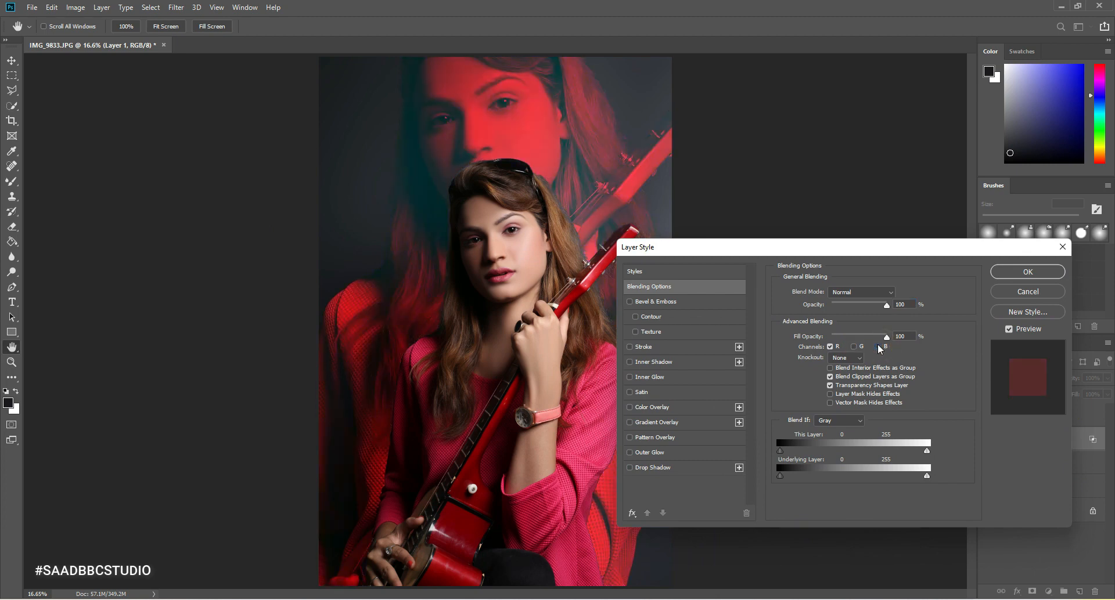
{"action": "left_click", "coordinate": [1028, 273]}
- Move the red figure toward the right edge of the photo, scale it to 120.79%, and apply the transformation
{"action": "key", "text": "v"}
{"action": "left_click_drag", "start_coordinate": [563, 132], "coordinate": [647, 138]}
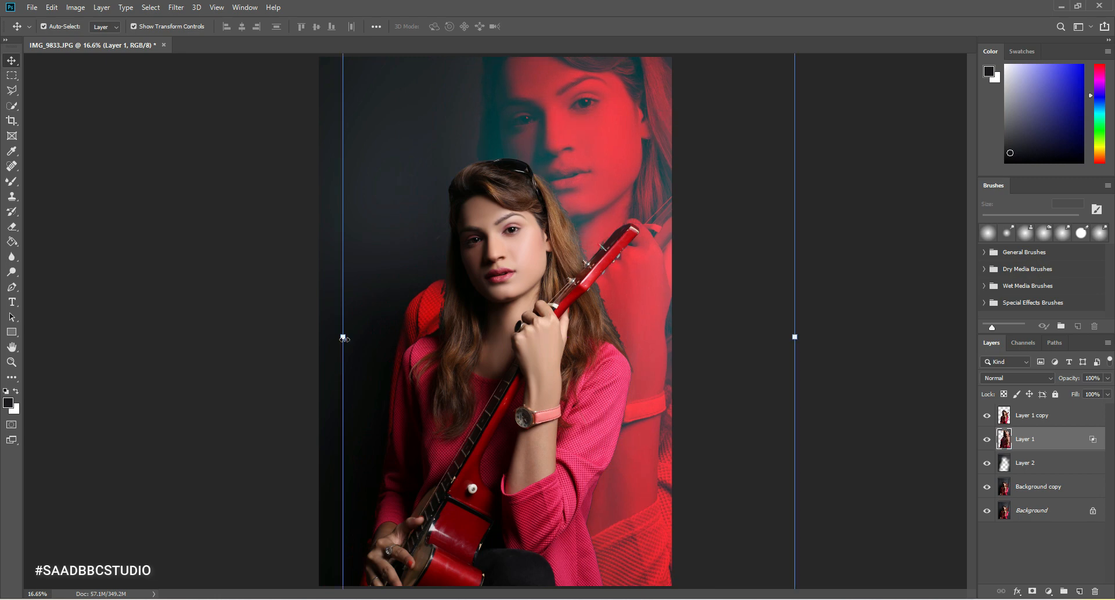
{"action": "left_click_drag", "start_coordinate": [343, 338], "coordinate": [250, 337]}
{"action": "left_click_drag", "start_coordinate": [657, 168], "coordinate": [714, 183]}
{"action": "left_click_drag", "start_coordinate": [637, 153], "coordinate": [643, 158]}
{"action": "left_click", "coordinate": [534, 26]}
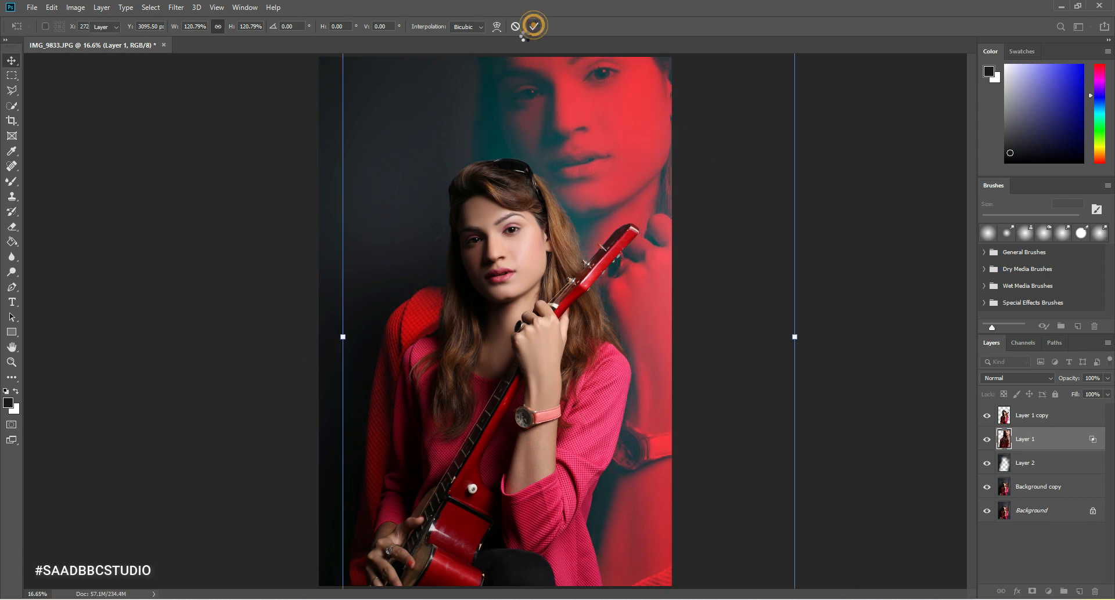
- Check the composite up close, then hide the Background layer and merge all visible layers into one
{"action": "left_click", "coordinate": [12, 362]}
{"action": "left_click", "coordinate": [590, 113]}
{"action": "left_click", "coordinate": [590, 113]}
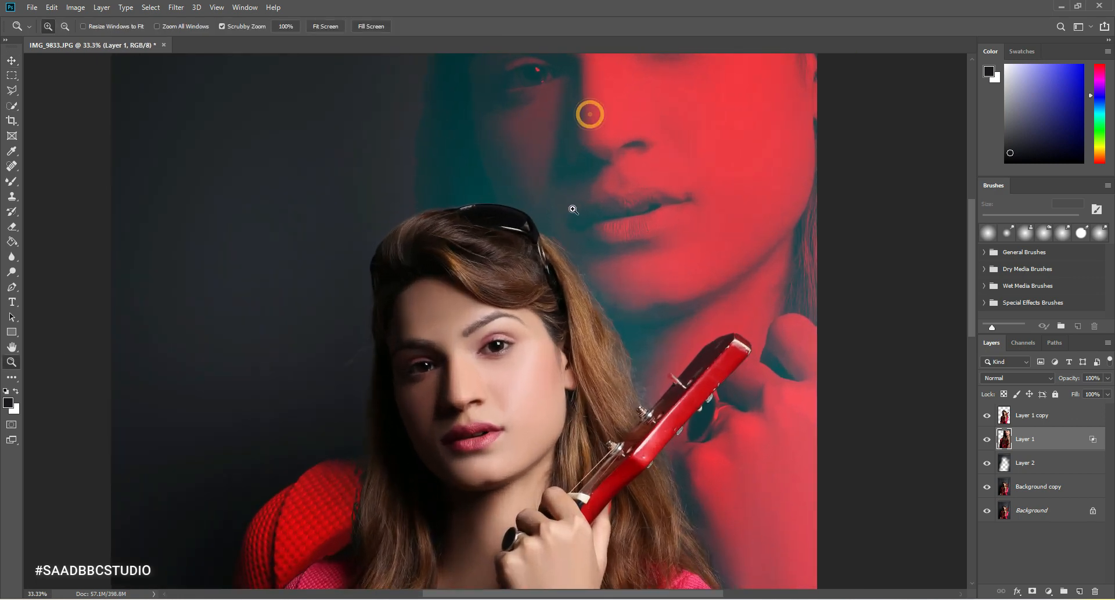
{"action": "scroll", "coordinate": [572, 209], "scroll_direction": "up", "scroll_amount": 1}
{"action": "left_click", "coordinate": [607, 179], "text": "alt"}
{"action": "left_click", "coordinate": [986, 512]}
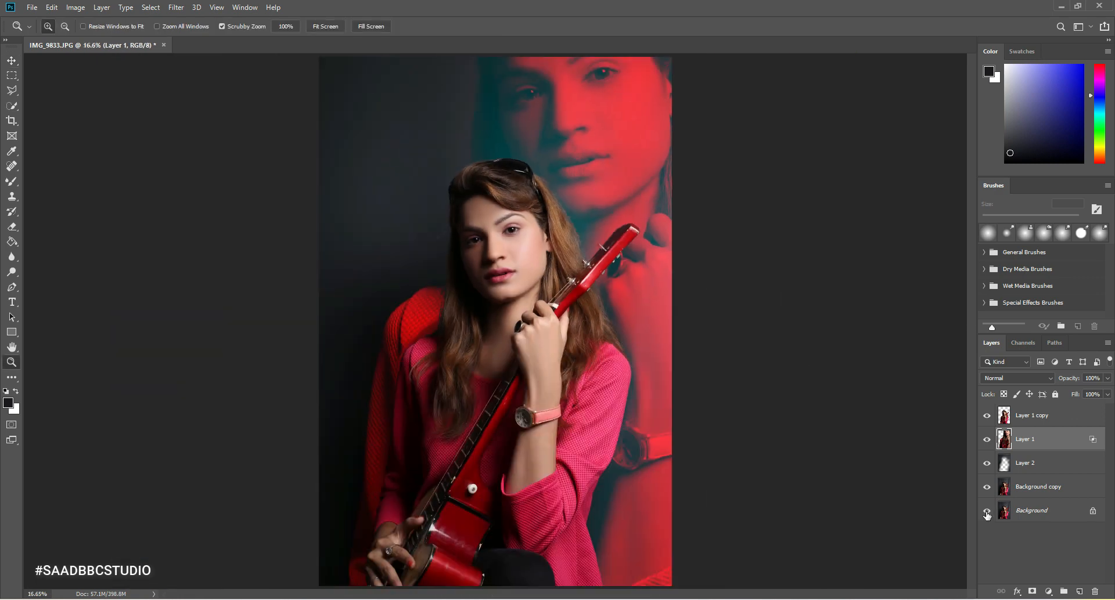
{"action": "right_click", "coordinate": [1037, 418]}
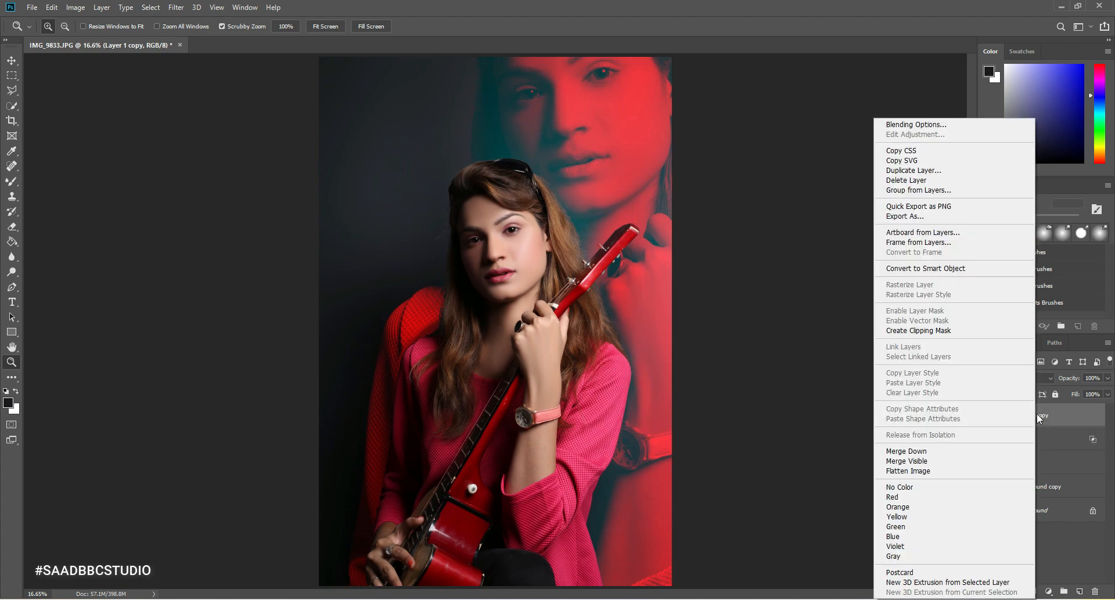
{"action": "left_click", "coordinate": [924, 462]}
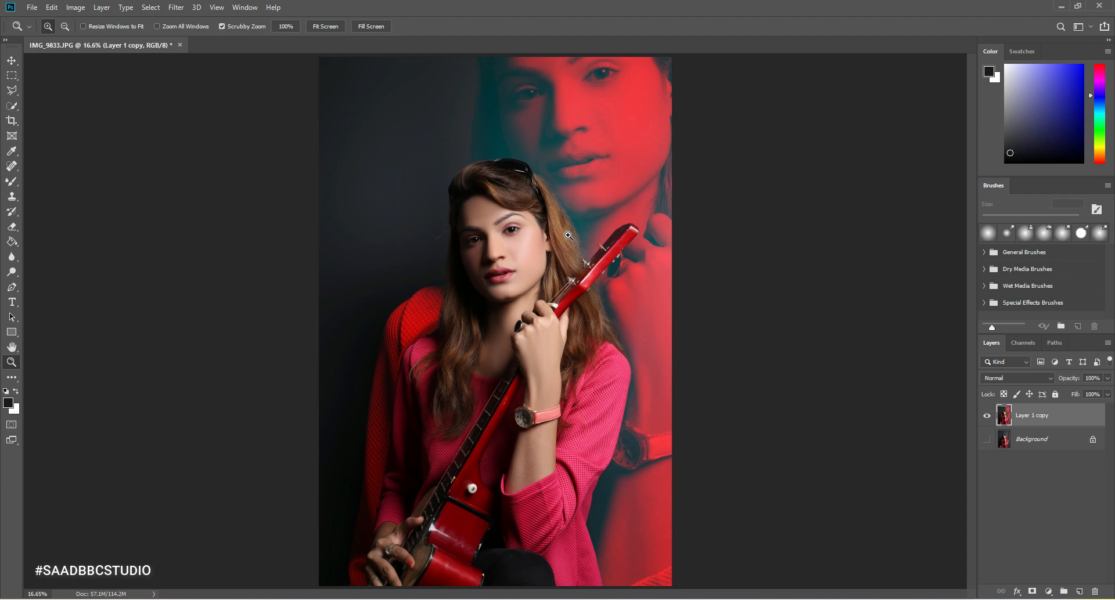
- Open the merged layer in the Camera Raw Filter and set Highlights to -29, Shadows to +35 and Contrast to +10
{"action": "left_click", "coordinate": [176, 7]}
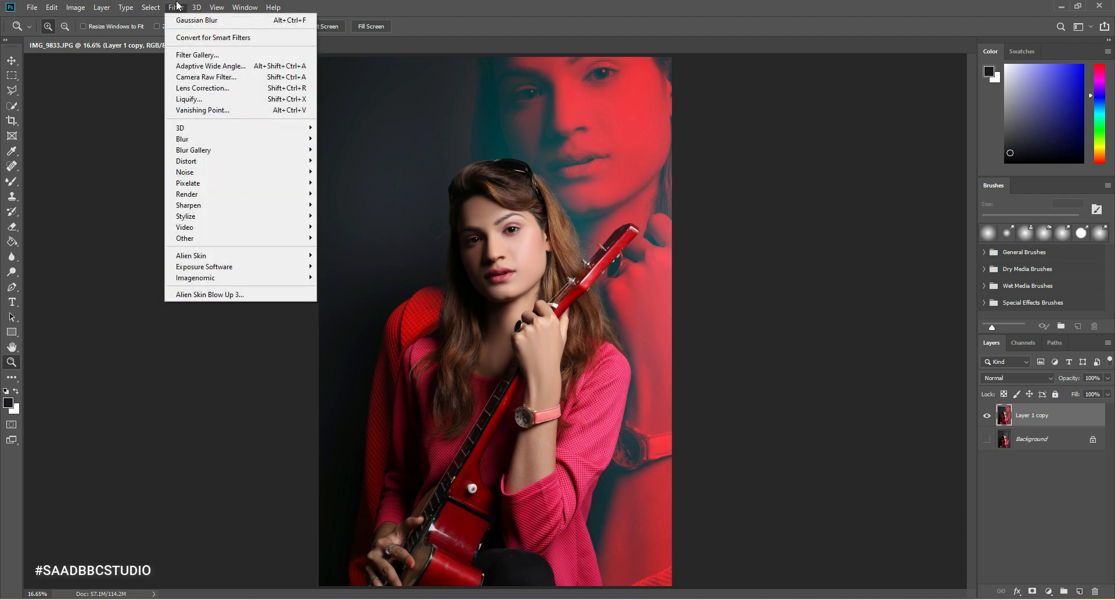
{"action": "left_click", "coordinate": [227, 80]}
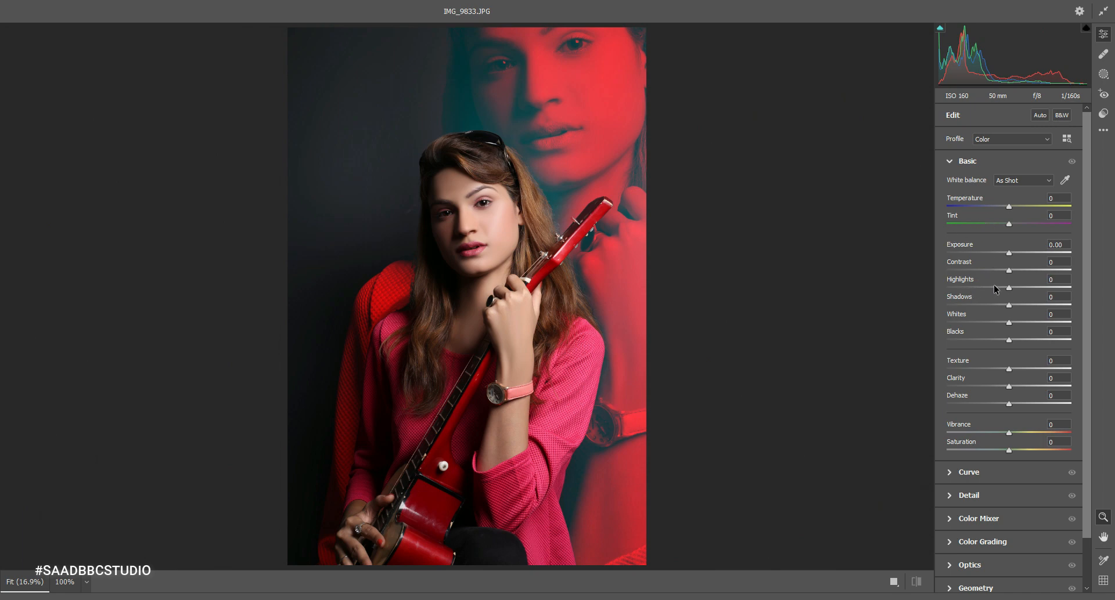
{"action": "left_click_drag", "start_coordinate": [993, 289], "coordinate": [1030, 308]}
{"action": "left_click", "coordinate": [1027, 305]}
{"action": "left_click_drag", "start_coordinate": [1008, 269], "coordinate": [1013, 265]}
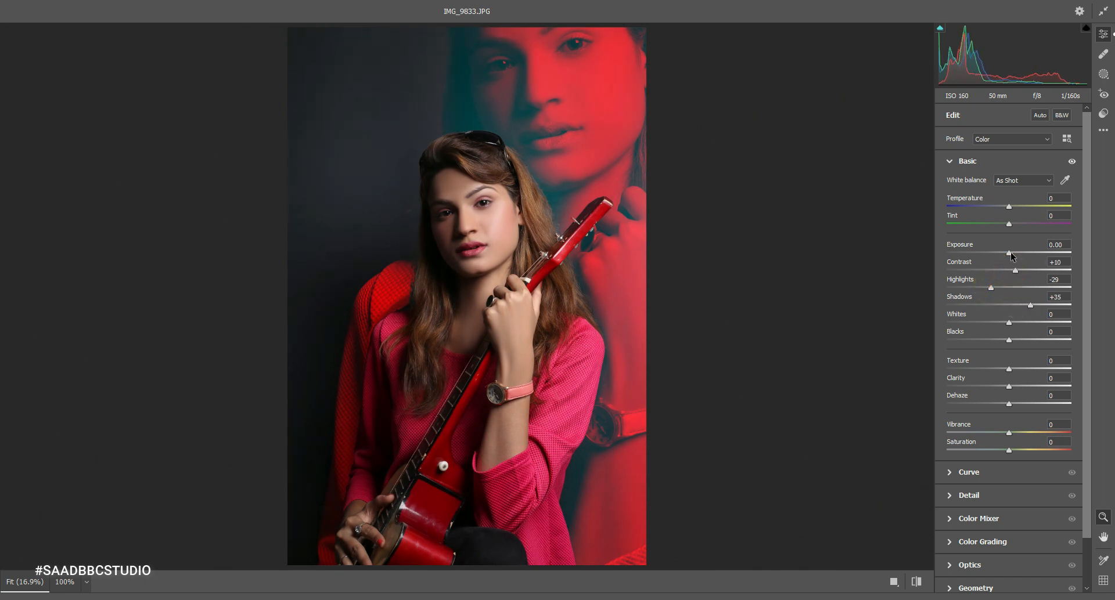
- Set Whites to +5, Blacks to -12, Clarity to +8 and Vibrance to +17
{"action": "mouse_move", "coordinate": [1005, 325]}
{"action": "left_mouse_down"}
{"action": "mouse_move", "coordinate": [1018, 327]}
{"action": "mouse_move", "coordinate": [1002, 345]}
{"action": "left_mouse_up"}
{"action": "left_click_drag", "start_coordinate": [1009, 387], "coordinate": [1014, 387]}
{"action": "left_click_drag", "start_coordinate": [1009, 434], "coordinate": [1019, 434]}
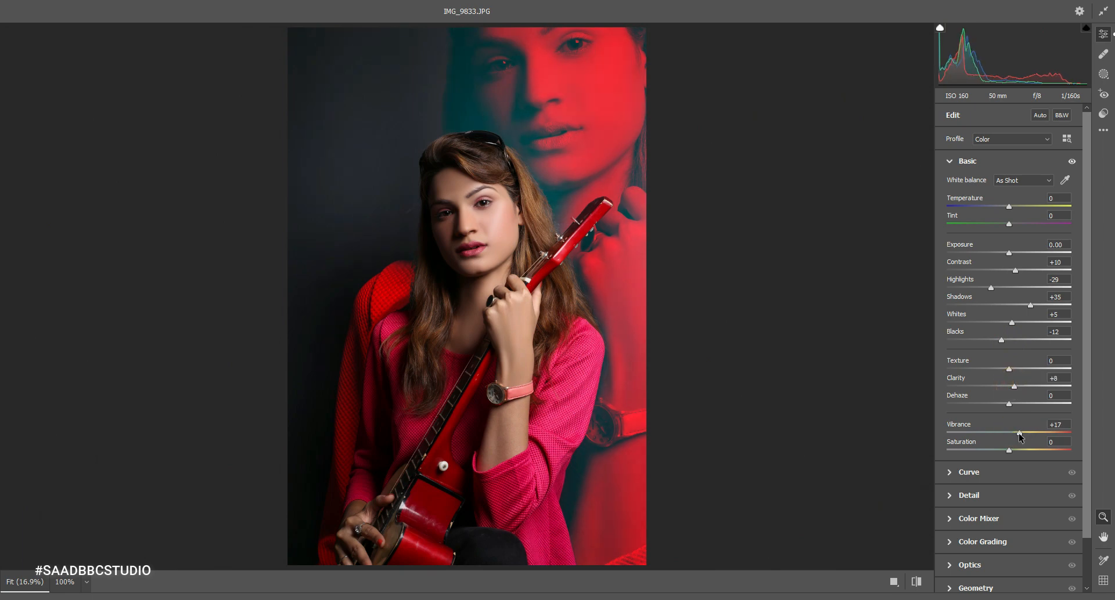
- Set the tone curve to Highlights +13, Lights -9, Darks -6 and Shadows +10, and the Reds saturation in the Color Mixer to -19
{"action": "left_click", "coordinate": [974, 474]}
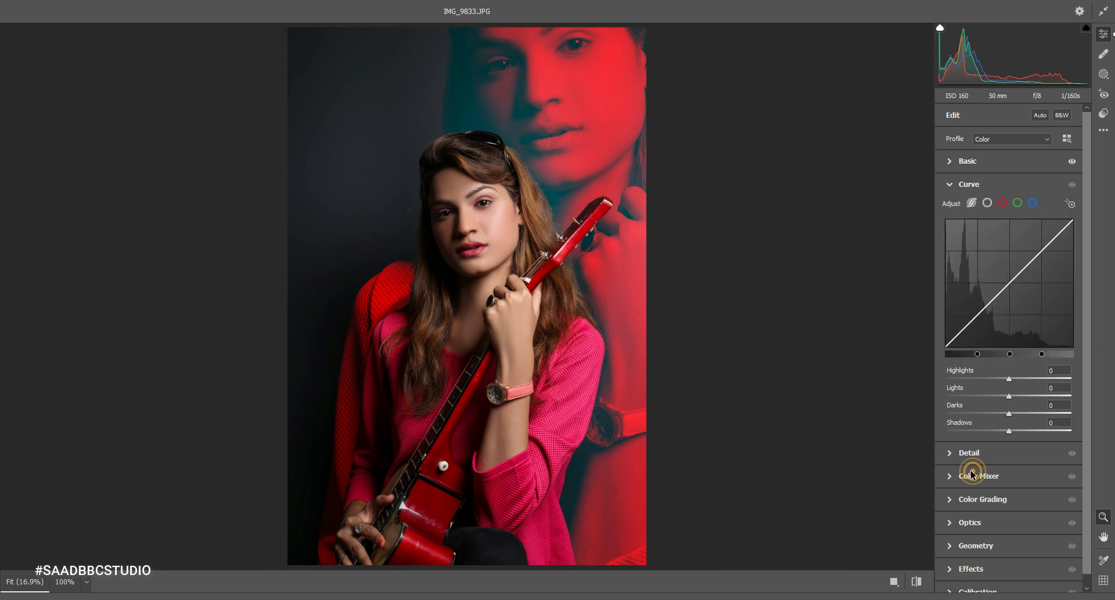
{"action": "left_click_drag", "start_coordinate": [1010, 379], "coordinate": [1017, 441]}
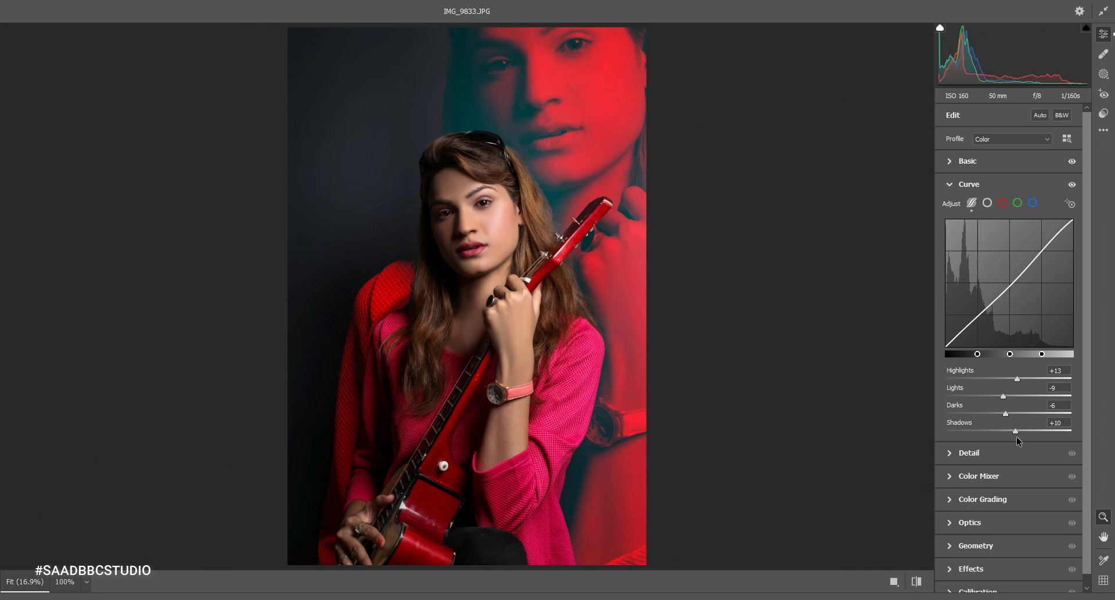
{"action": "left_click", "coordinate": [980, 478]}
{"action": "left_click", "coordinate": [981, 267]}
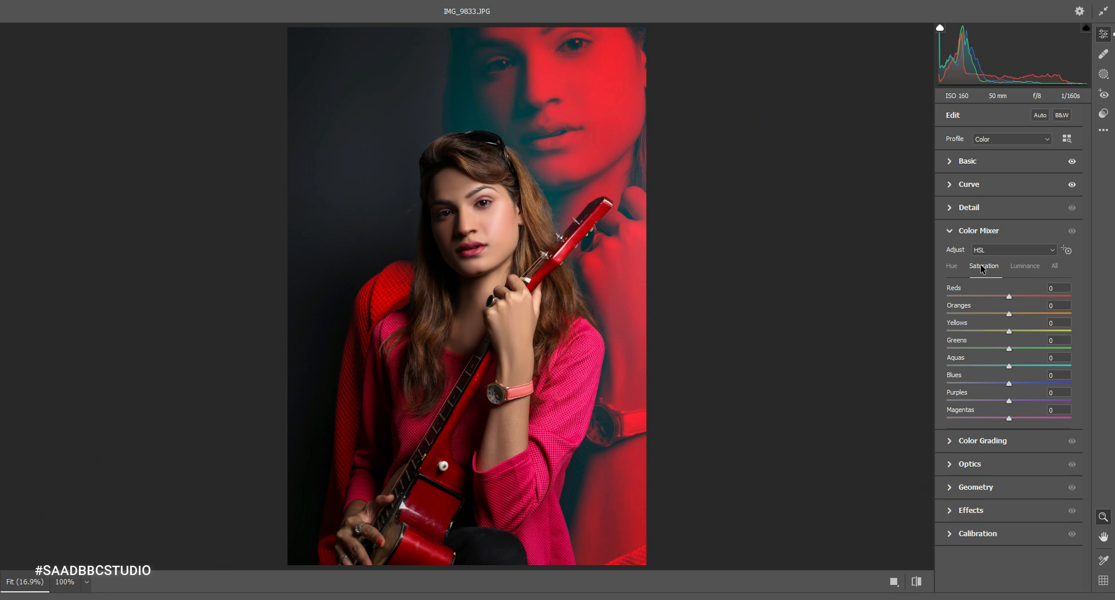
{"action": "left_click_drag", "start_coordinate": [1007, 297], "coordinate": [1000, 293]}
{"action": "left_click", "coordinate": [1018, 268]}
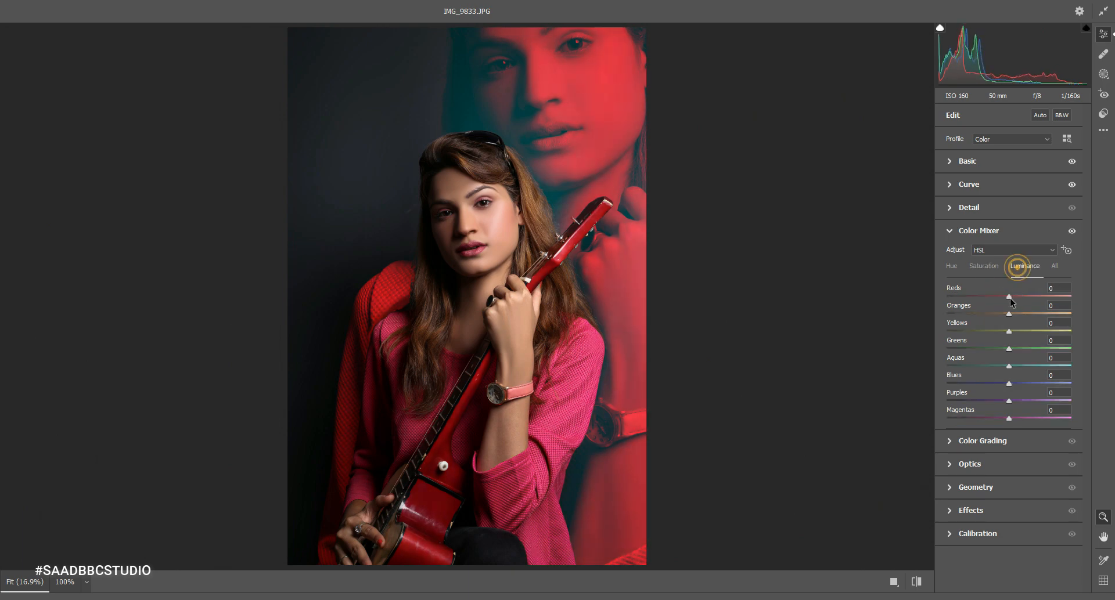
- Try the Reds hue at +100 and -100, reset it to 0, and shift it slightly toward orange
{"action": "left_click", "coordinate": [955, 268]}
{"action": "left_click_drag", "start_coordinate": [1008, 296], "coordinate": [1075, 295]}
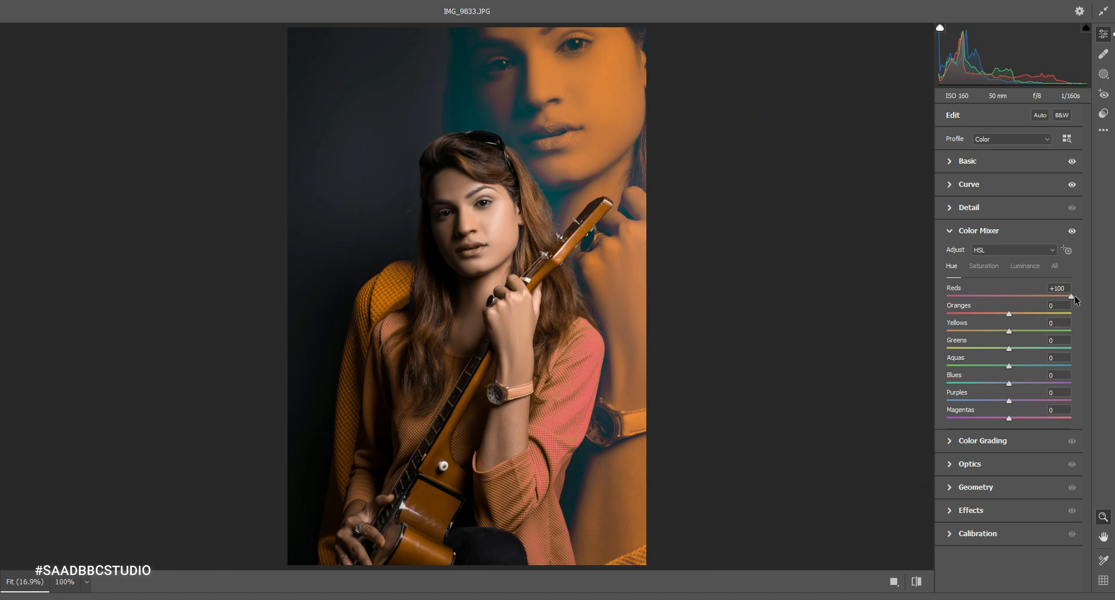
{"action": "left_click_drag", "start_coordinate": [1075, 297], "coordinate": [904, 312]}
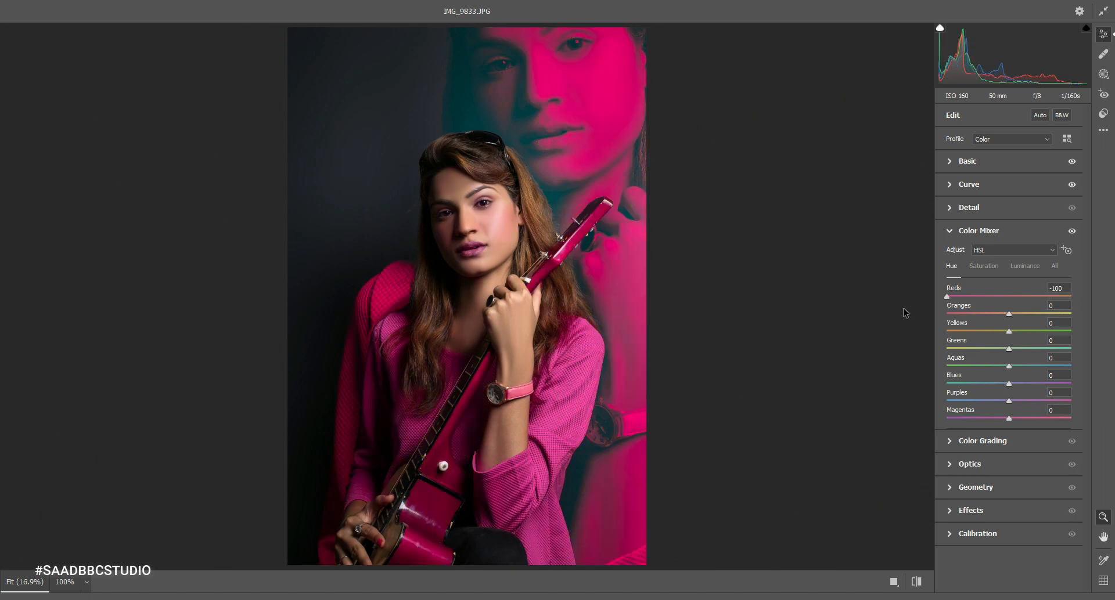
{"action": "left_click_drag", "start_coordinate": [904, 312], "coordinate": [1043, 308]}
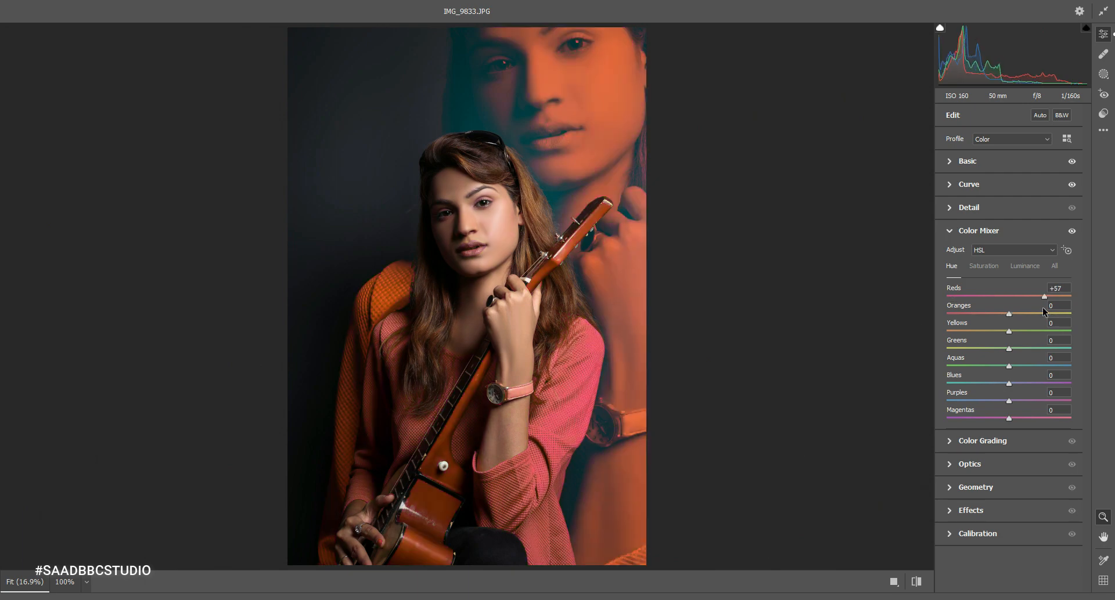
{"action": "left_click_drag", "start_coordinate": [1041, 309], "coordinate": [1002, 301]}
{"action": "double_click", "coordinate": [1003, 297]}
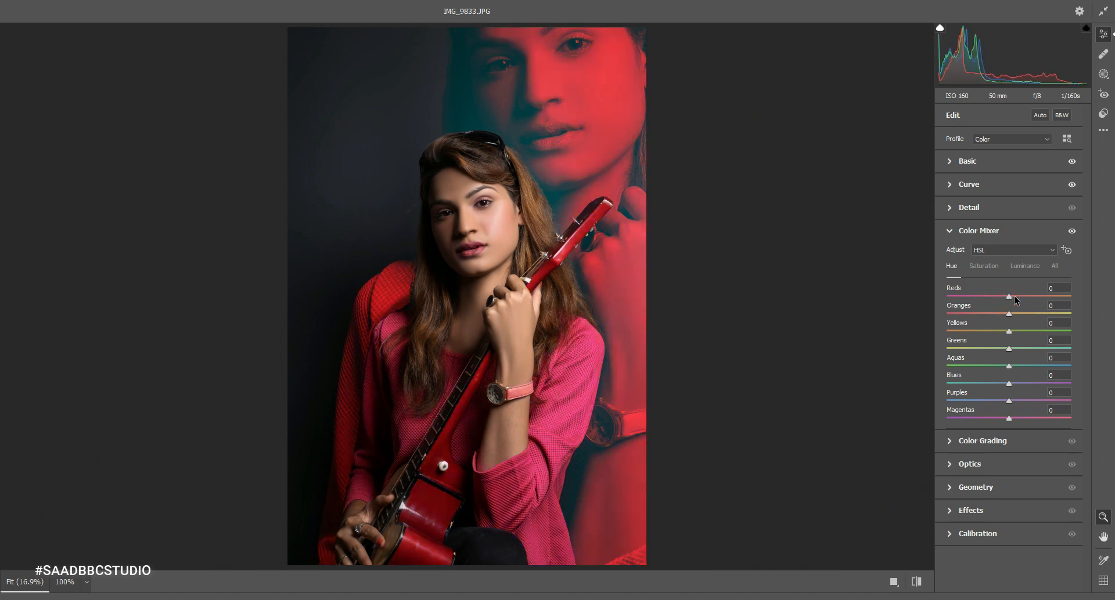
{"action": "left_click_drag", "start_coordinate": [1010, 299], "coordinate": [1013, 297]}
- Try a Magentas saturation of +54 in the Color Mixer and reset it to 0
{"action": "left_click", "coordinate": [984, 266]}
{"action": "left_click", "coordinate": [1025, 266]}
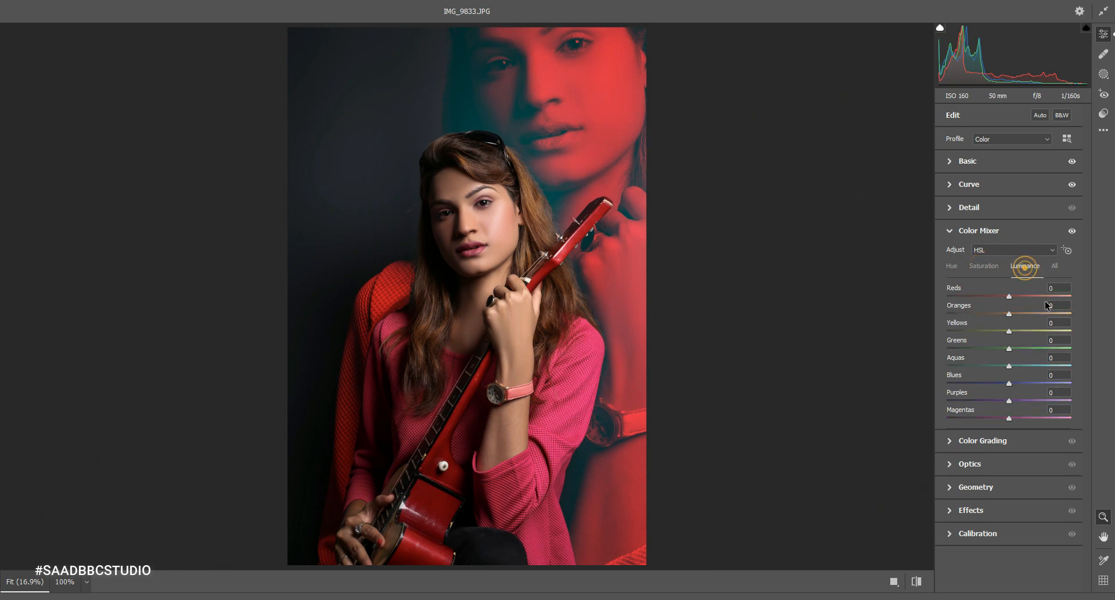
{"action": "left_click", "coordinate": [981, 269]}
{"action": "left_click_drag", "start_coordinate": [1009, 419], "coordinate": [1044, 418]}
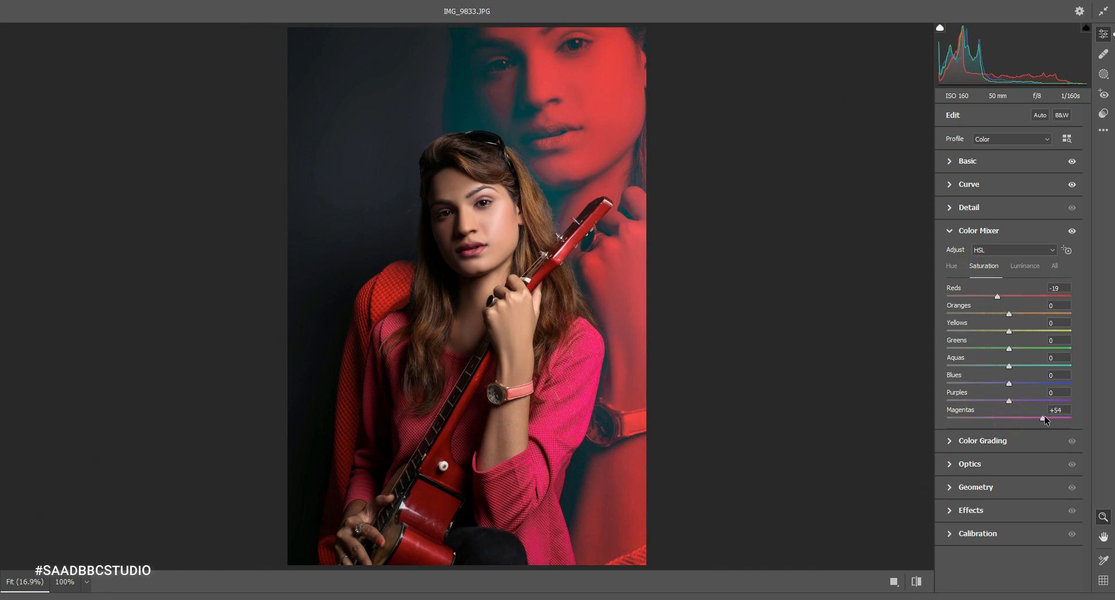
{"action": "double_click", "coordinate": [1044, 418]}
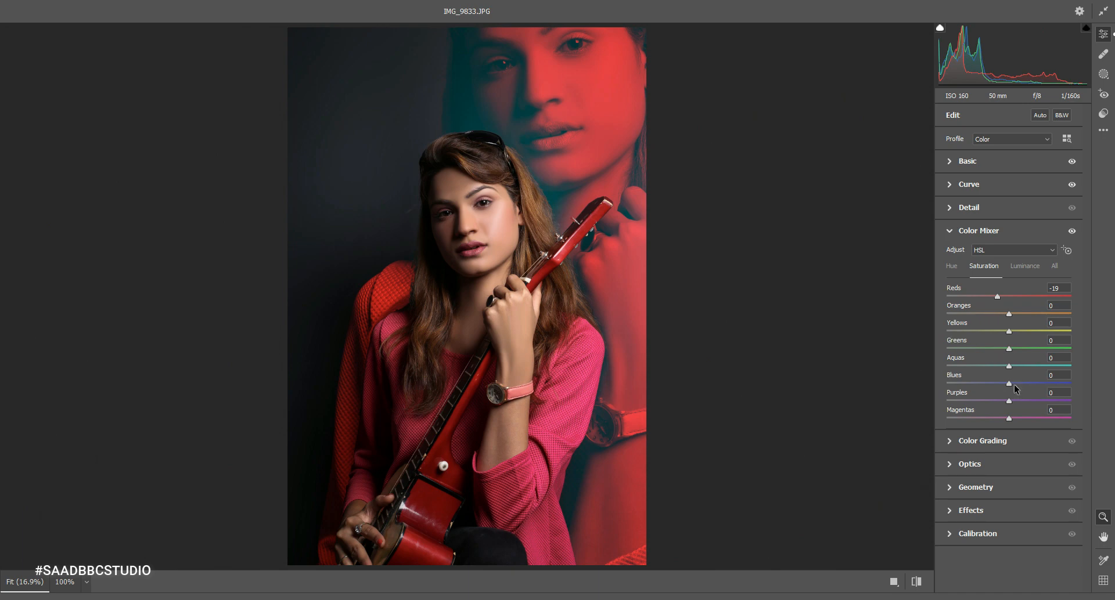
- Set Vignetting to -18 and calibration saturation to Red Primary +7, Green Primary +8 and Blue Primary +7, and apply the filter
{"action": "left_click", "coordinate": [998, 511]}
{"action": "left_click_drag", "start_coordinate": [1009, 375], "coordinate": [995, 376]}
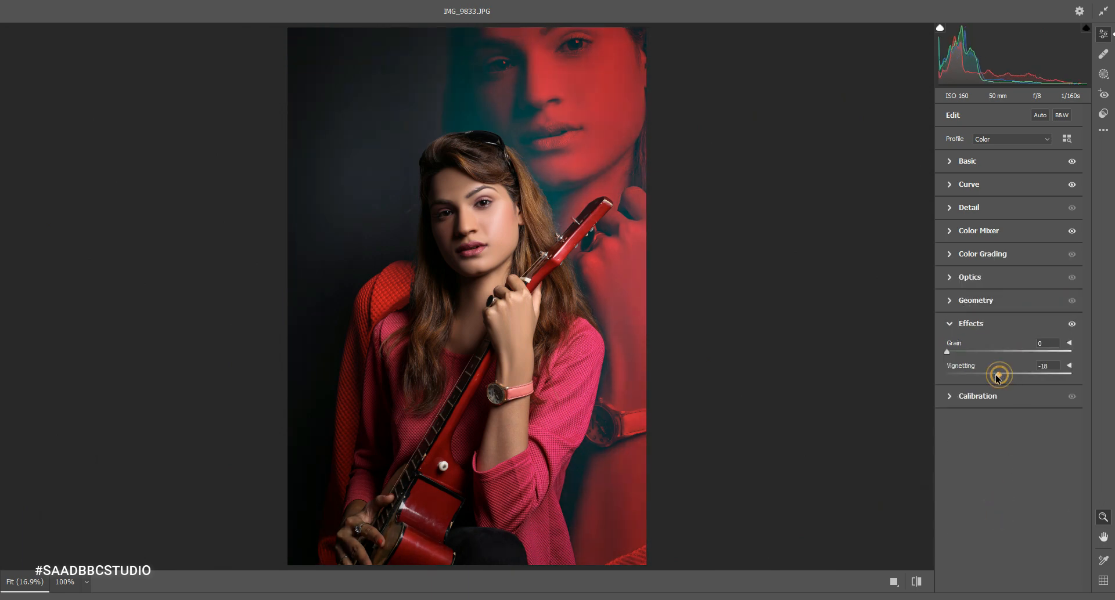
{"action": "left_click", "coordinate": [987, 396]}
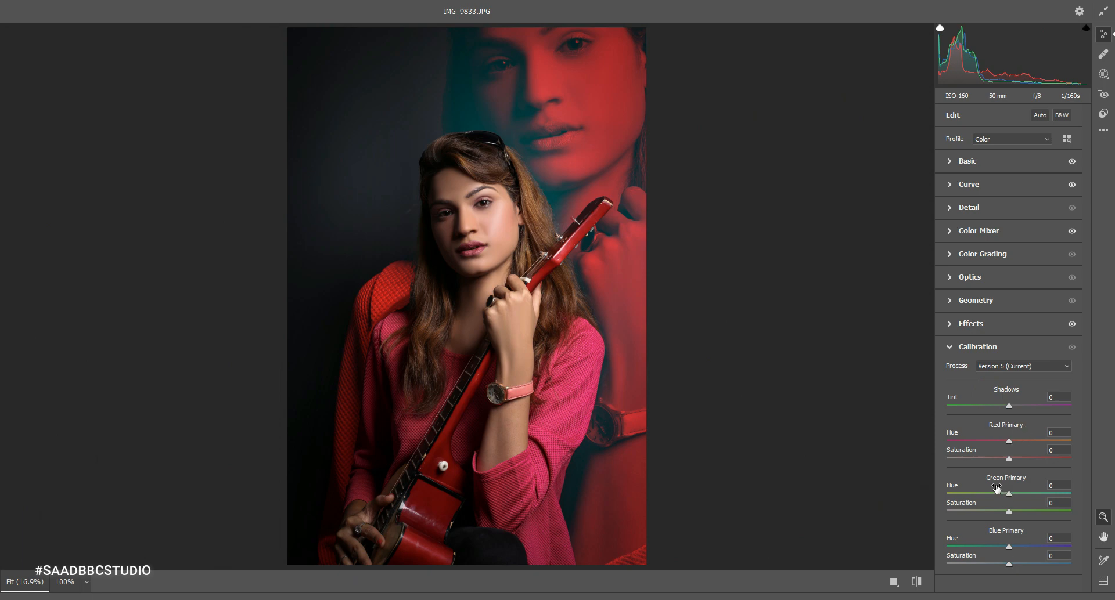
{"action": "left_click", "coordinate": [1013, 564]}
{"action": "left_click", "coordinate": [1014, 512]}
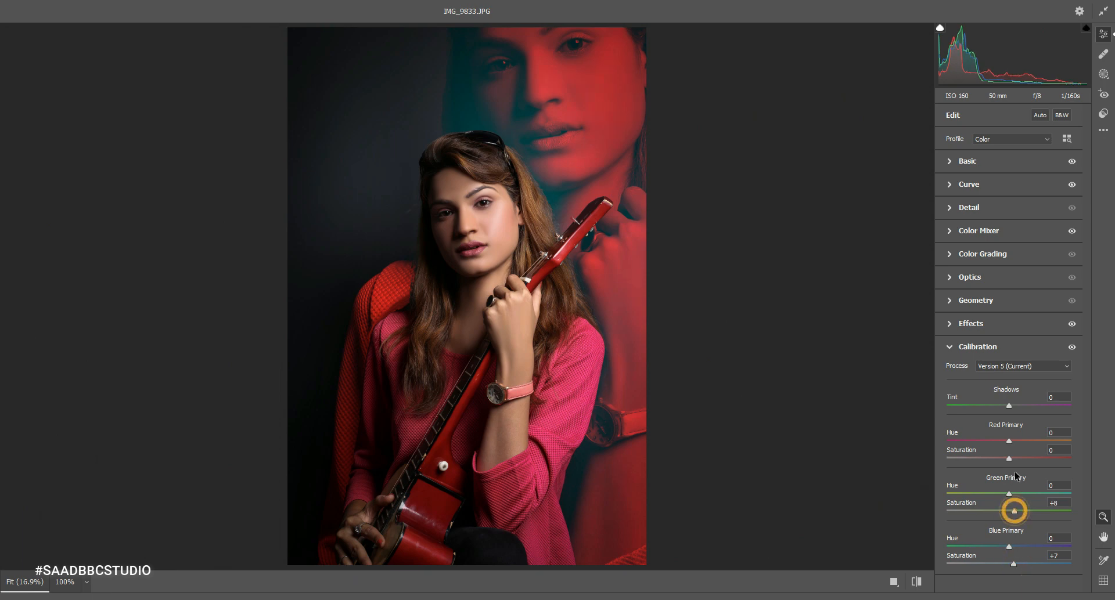
{"action": "left_click_drag", "start_coordinate": [1011, 459], "coordinate": [1013, 459]}
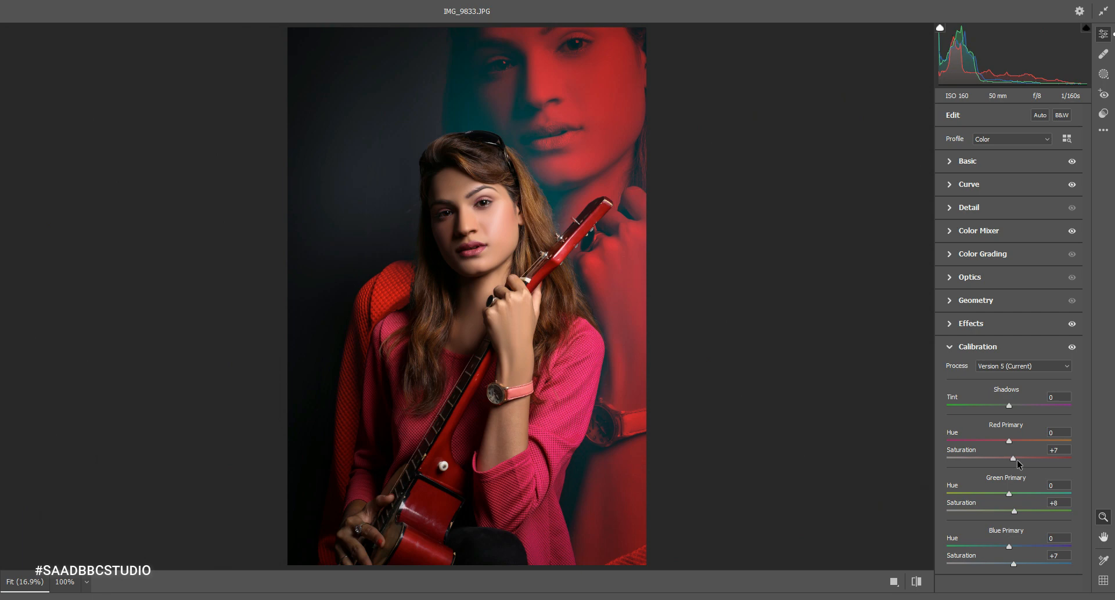
{"action": "key", "text": "Return"}
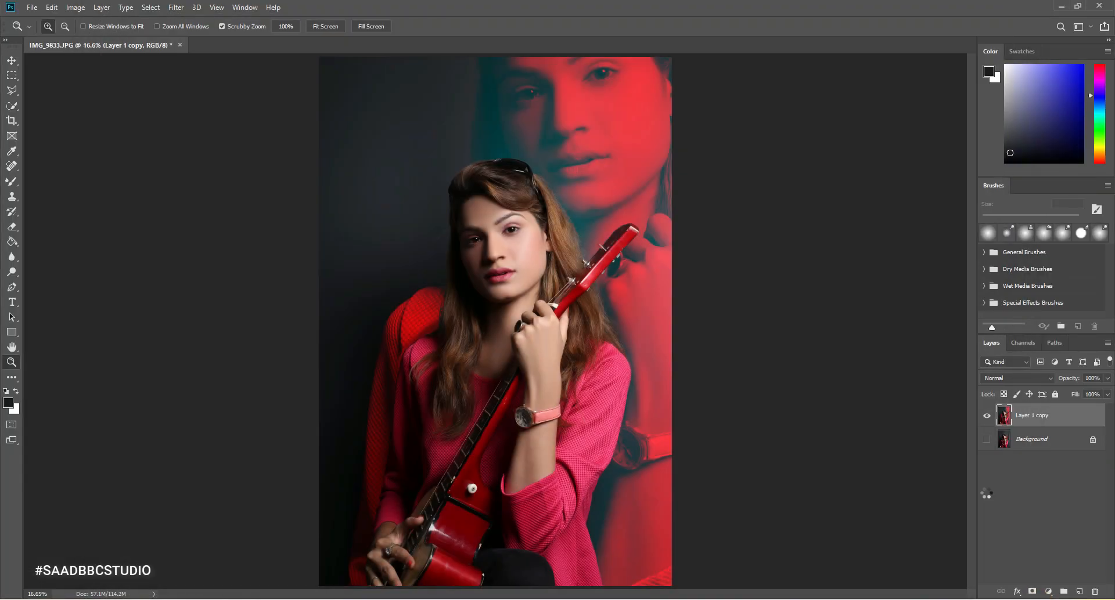
- Show the Background layer and toggle the visibility of Layer 1 copy to compare the image before and after grading
{"action": "left_click", "coordinate": [985, 441]}
{"action": "left_click", "coordinate": [989, 418]}
{"action": "left_click", "coordinate": [989, 418]}
{"action": "left_click", "coordinate": [989, 418]}
{"action": "left_click", "coordinate": [989, 418]}
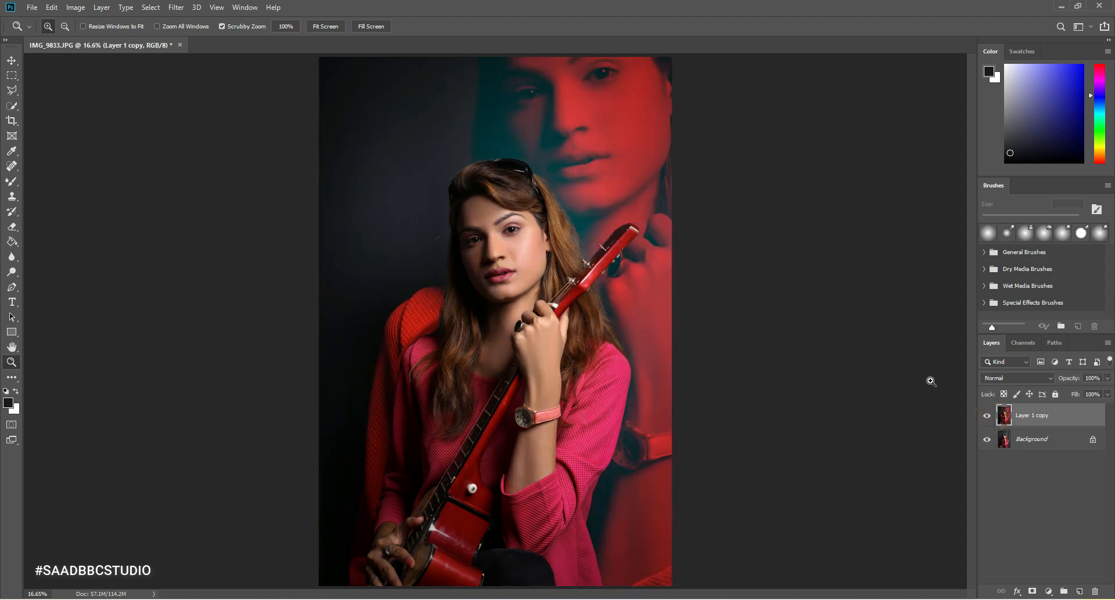
- Open Layer 1 copy in the Exposure X6 filter and undo the applied Landscape Pop preset
{"action": "left_click", "coordinate": [176, 7]}
{"action": "mouse_move", "coordinate": [256, 270]}
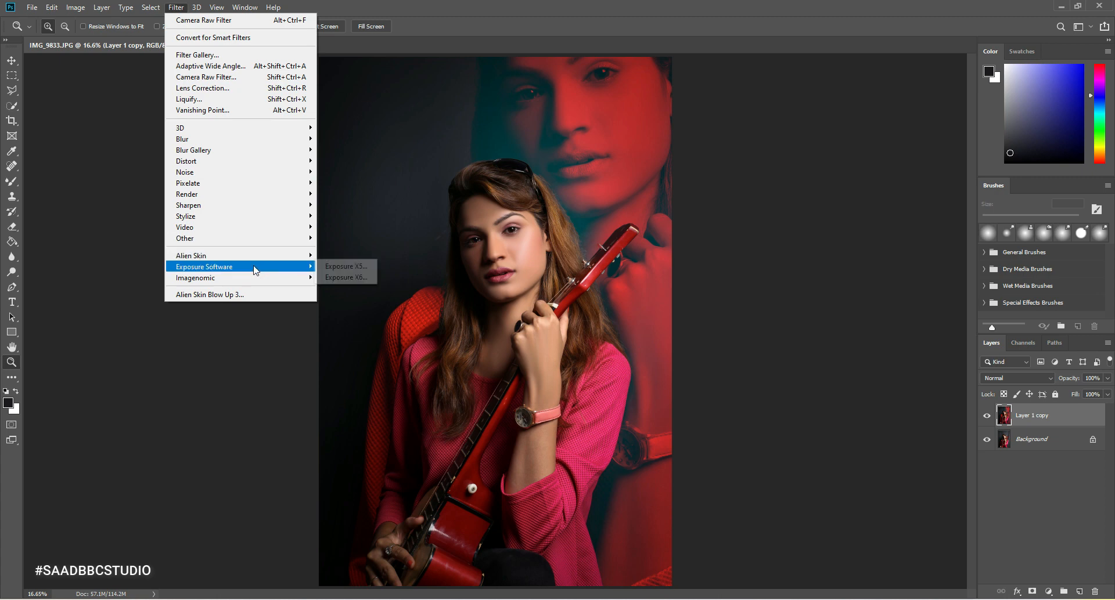
{"action": "left_click", "coordinate": [353, 277]}
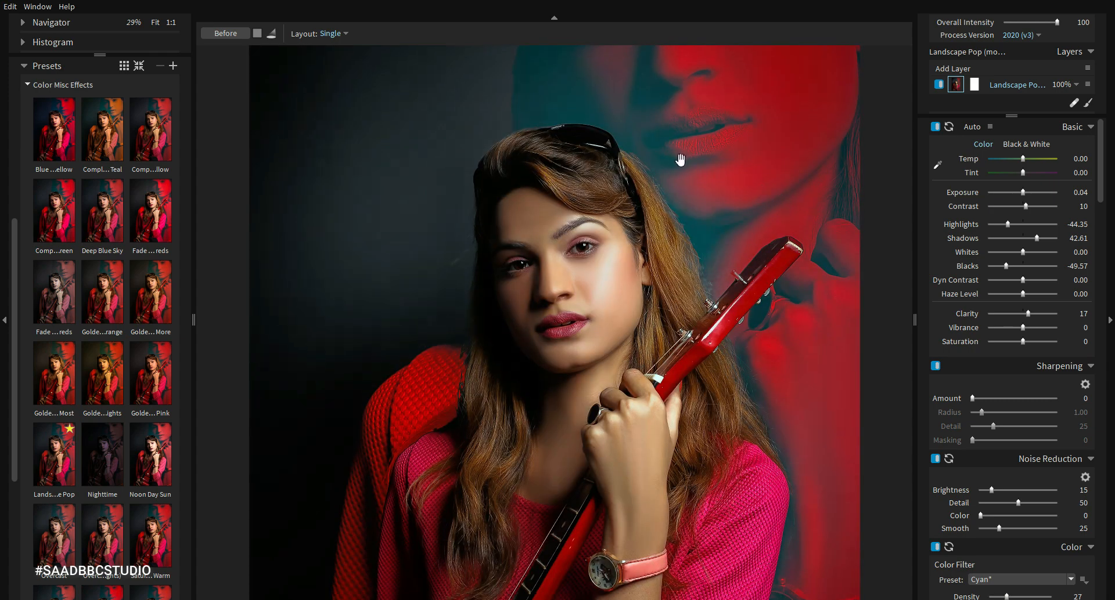
{"action": "scroll", "coordinate": [676, 159], "scroll_direction": "down", "scroll_amount": 3}
{"action": "key", "text": "ctrl+z"}
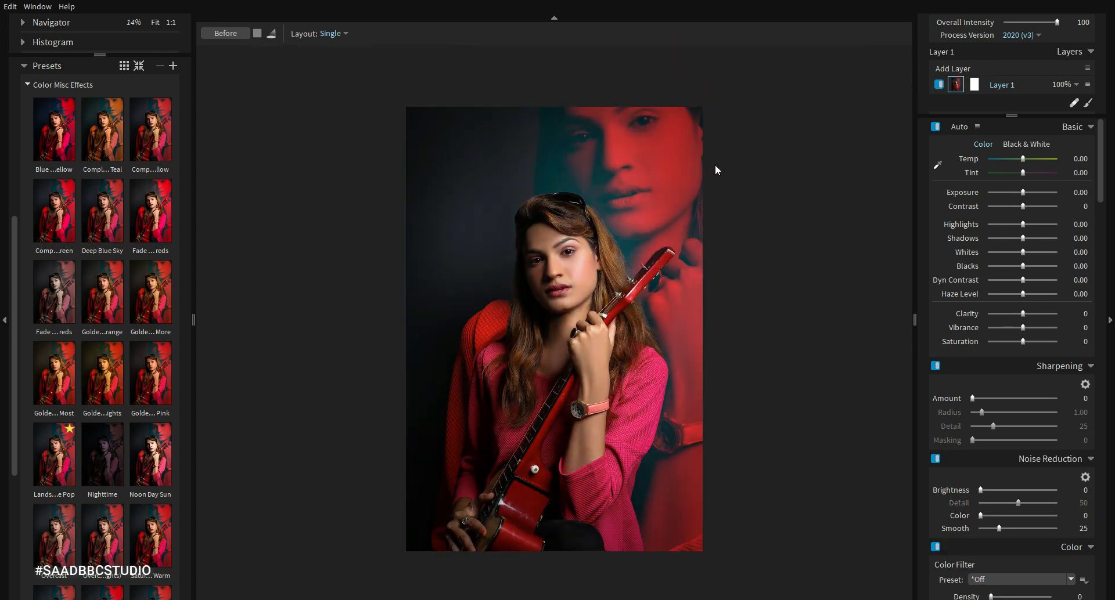
- Try the Complementary - Orange and Teal preset from Color Misc Effects and undo it
{"action": "scroll", "coordinate": [103, 196], "scroll_direction": "up", "scroll_amount": 5}
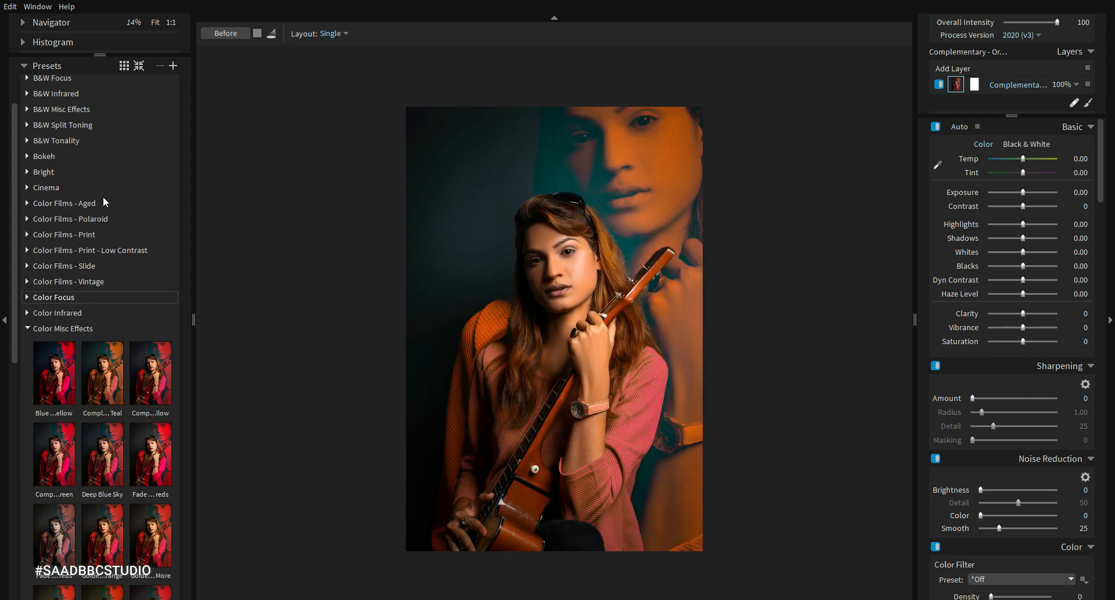
{"action": "scroll", "coordinate": [95, 293], "scroll_direction": "down", "scroll_amount": 2}
{"action": "left_click", "coordinate": [93, 291]}
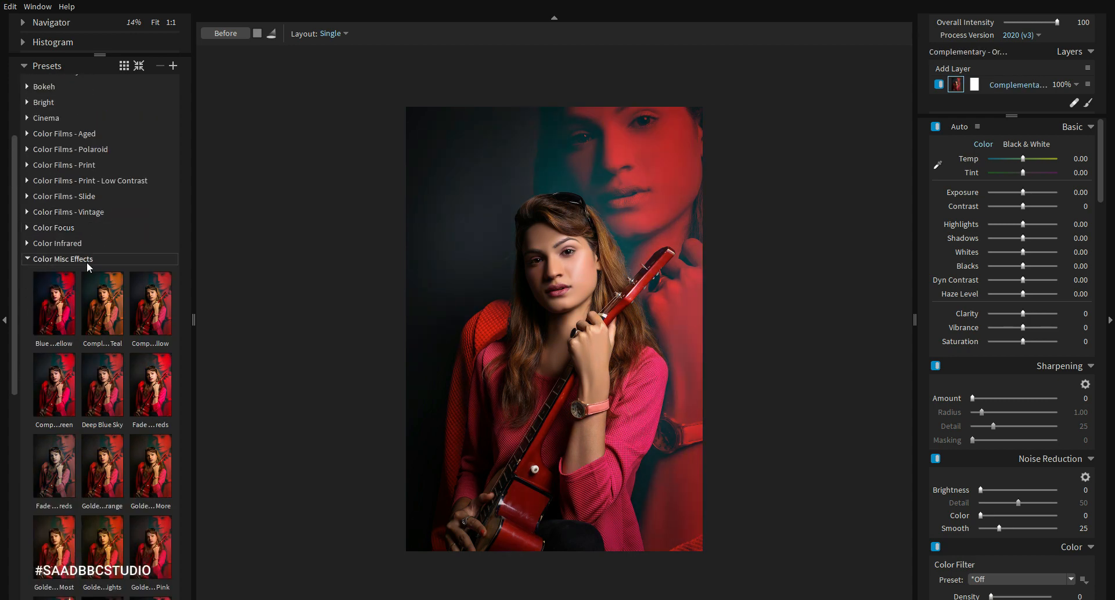
{"action": "key", "text": "ctrl+z"}
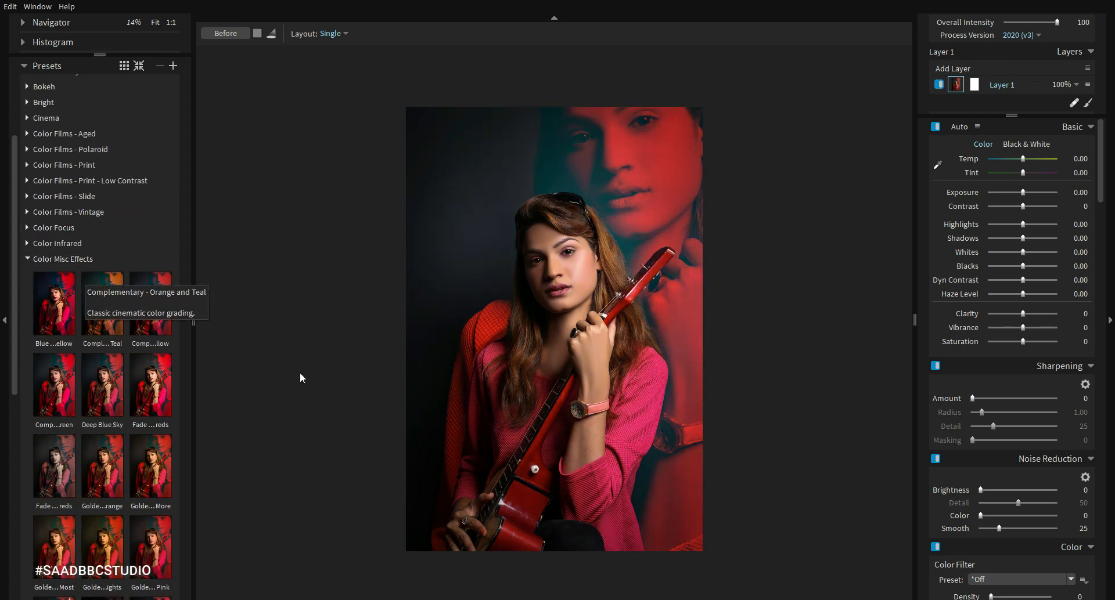
- Try the Blue and Yellow, Complementary - Purple and Yellow, Fade all, leaving strong reds, and Complementary - Red and Green presets on the portrait
{"action": "scroll", "coordinate": [180, 288], "scroll_direction": "down", "scroll_amount": 4}
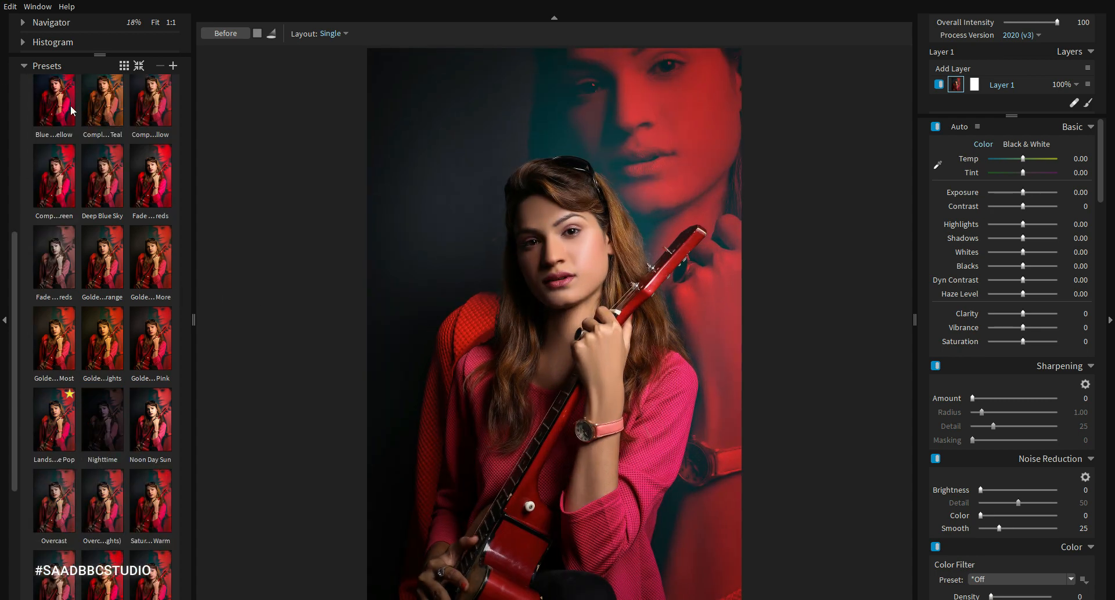
{"action": "left_click", "coordinate": [69, 109]}
{"action": "left_click", "coordinate": [117, 109]}
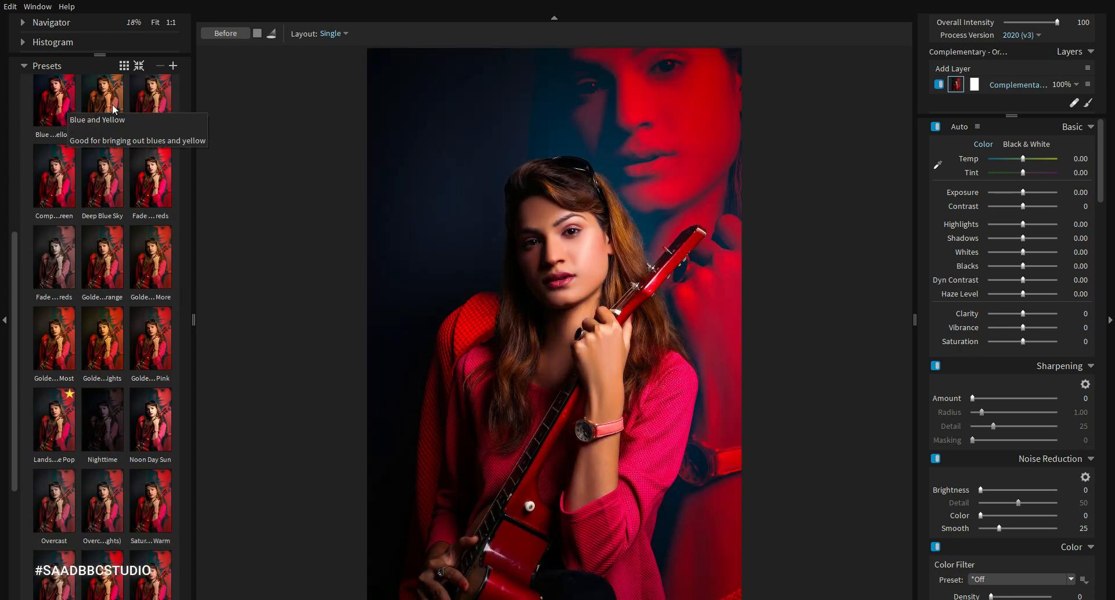
{"action": "left_click", "coordinate": [142, 98]}
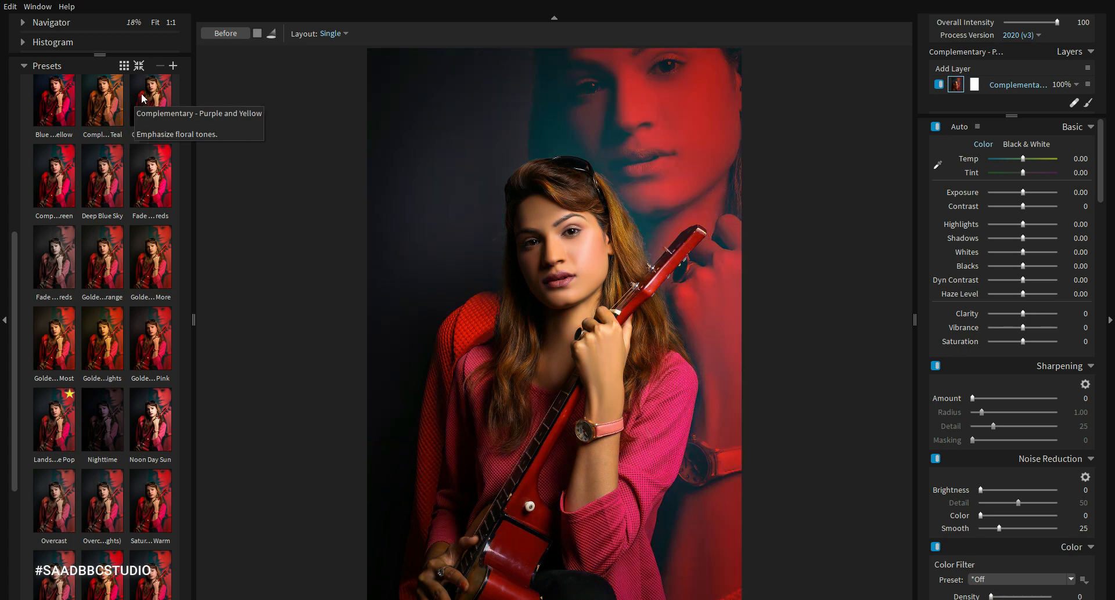
{"action": "left_click", "coordinate": [155, 188]}
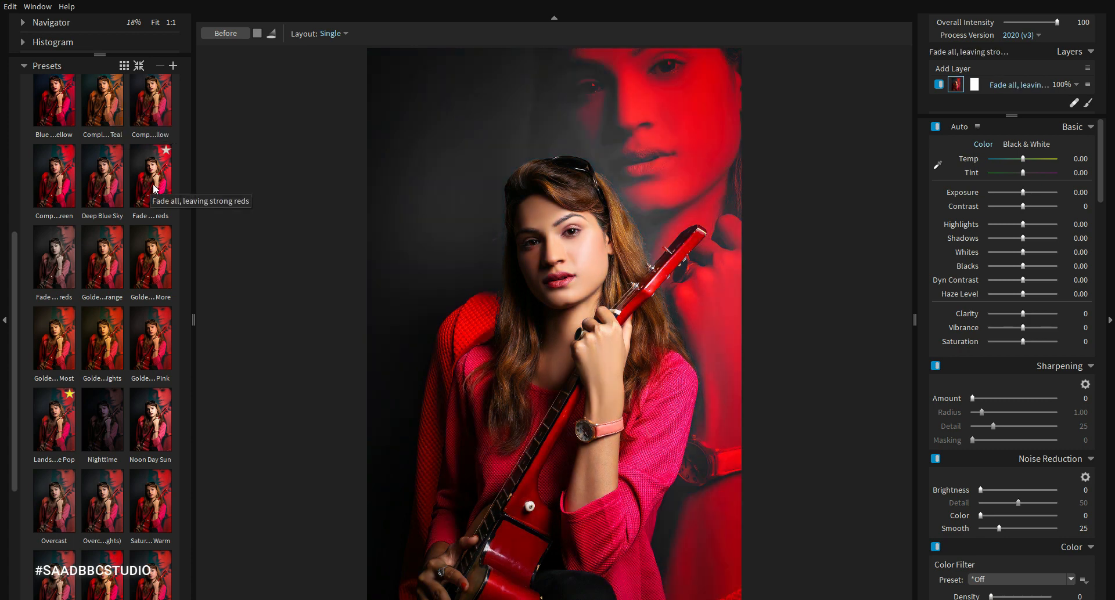
{"action": "left_click", "coordinate": [69, 188]}
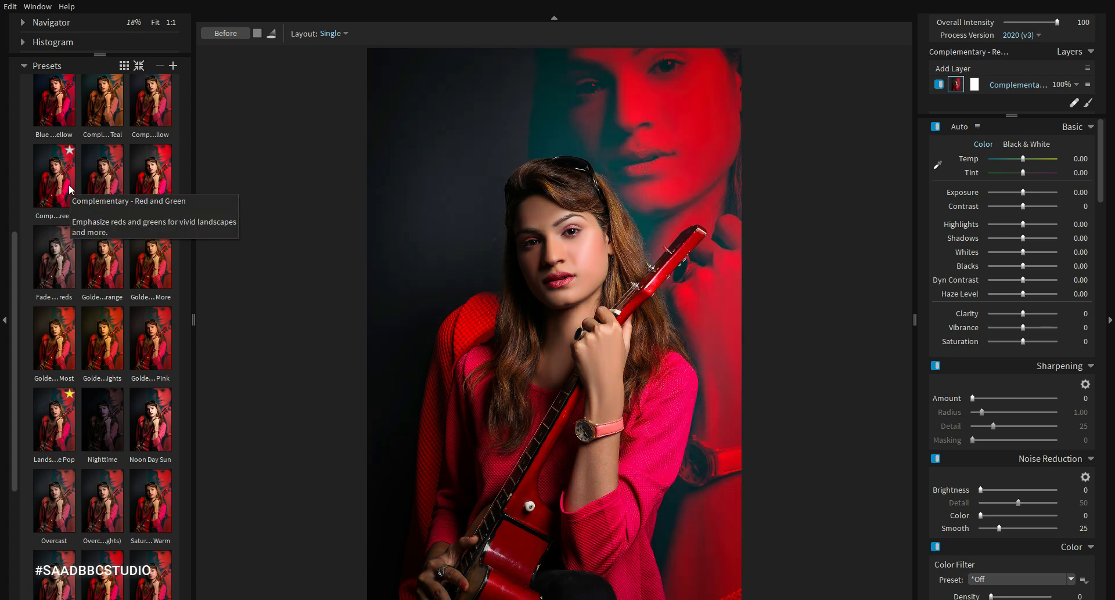
- Compare the Golden Hour - Orange, Nighttime, Complementary - Orange and Teal, and Complementary - Purple and Yellow presets, and undo the last one
{"action": "left_click", "coordinate": [115, 266]}
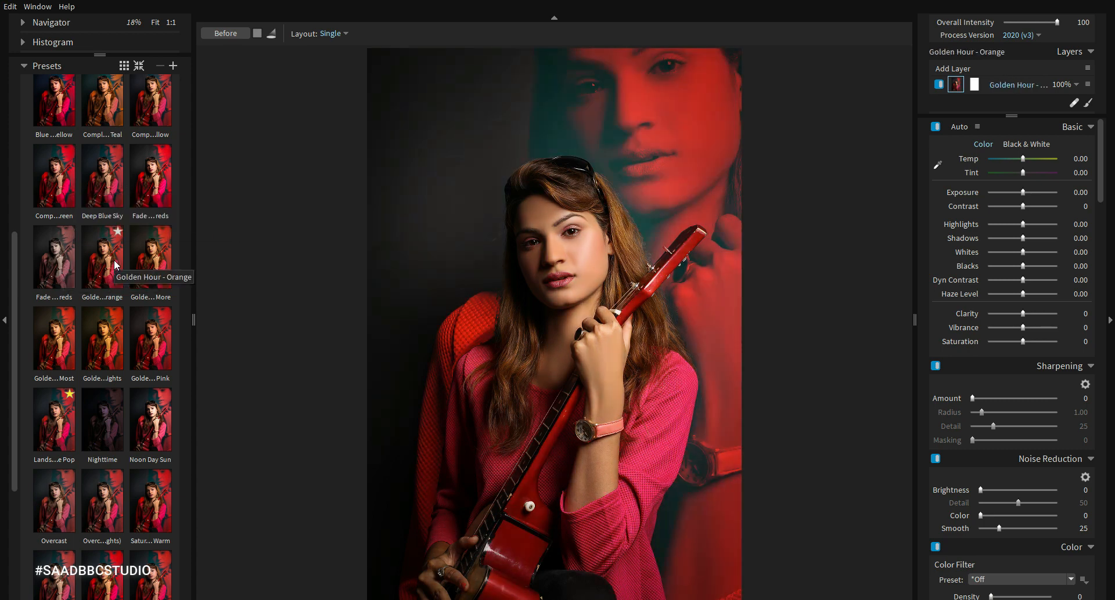
{"action": "left_click", "coordinate": [148, 346]}
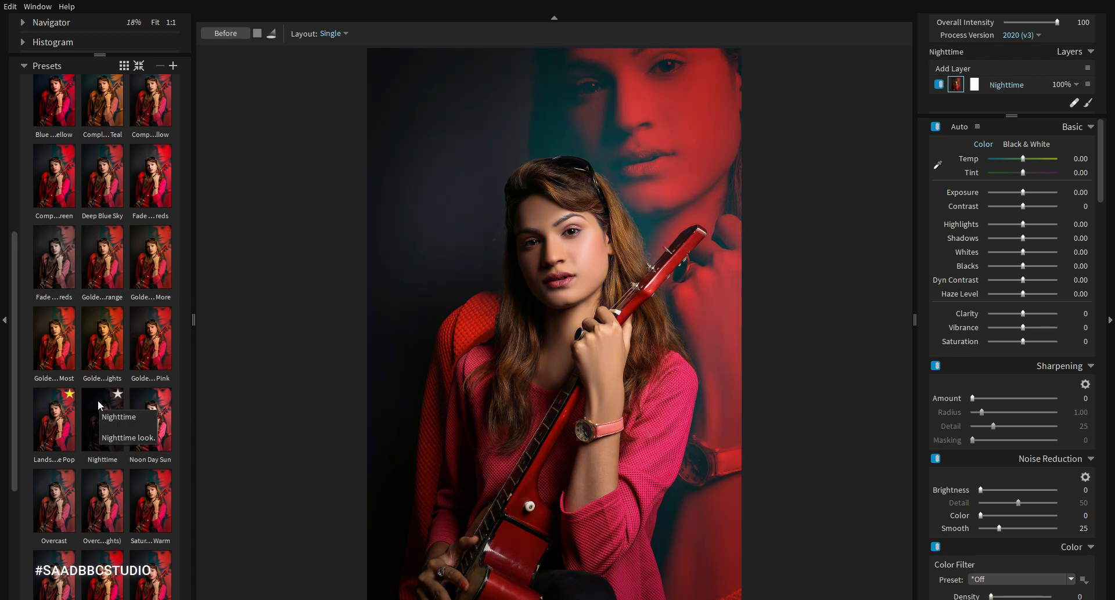
{"action": "left_click", "coordinate": [64, 427]}
{"action": "left_click", "coordinate": [152, 106]}
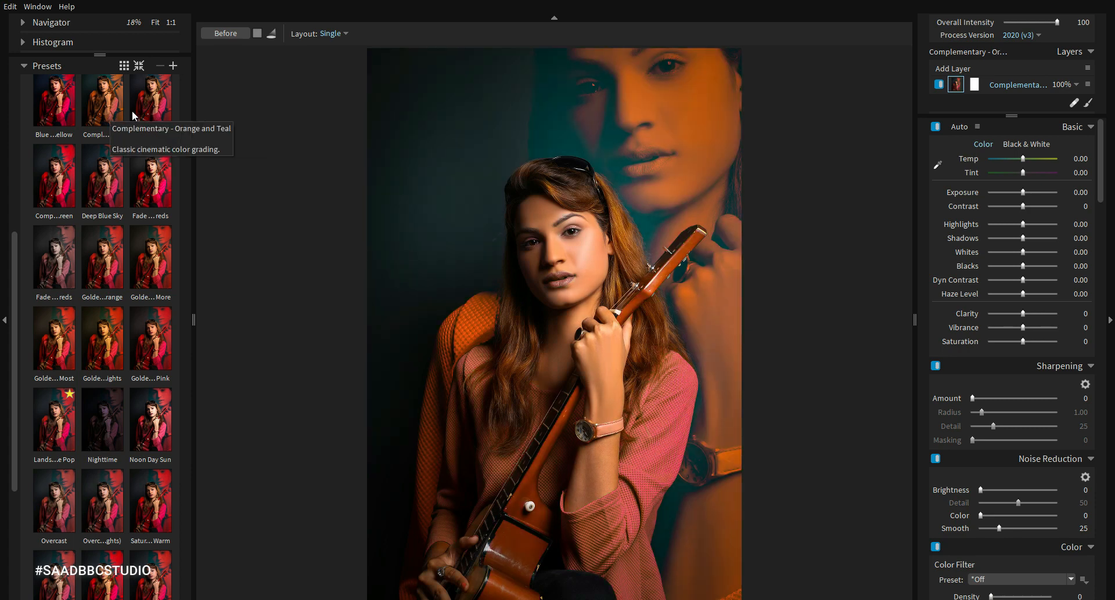
{"action": "left_click", "coordinate": [91, 194]}
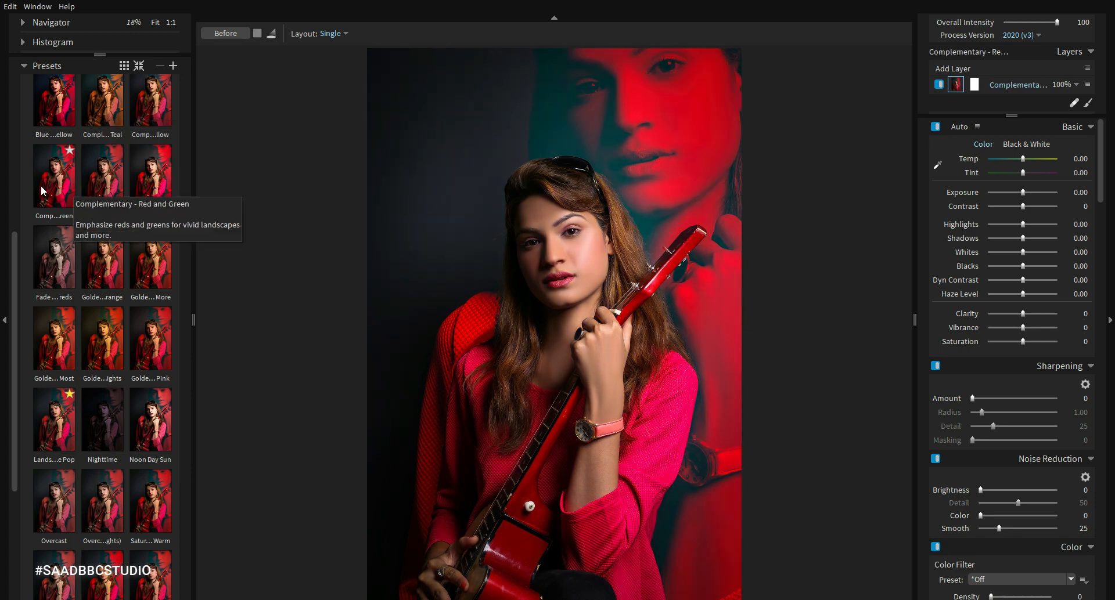
{"action": "left_click", "coordinate": [156, 102]}
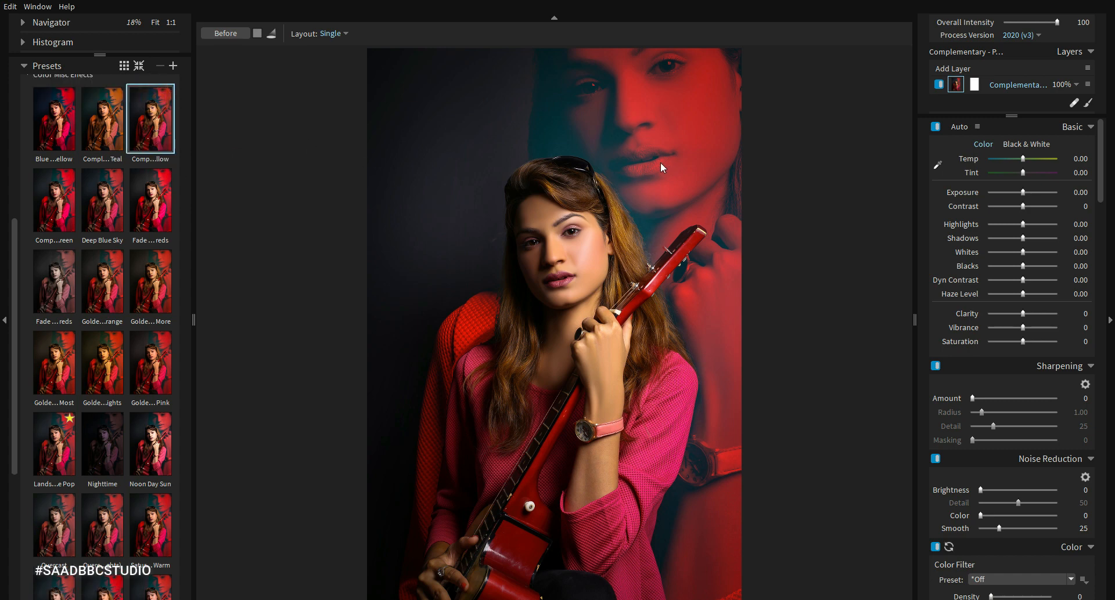
{"action": "key", "text": "ctrl+z"}
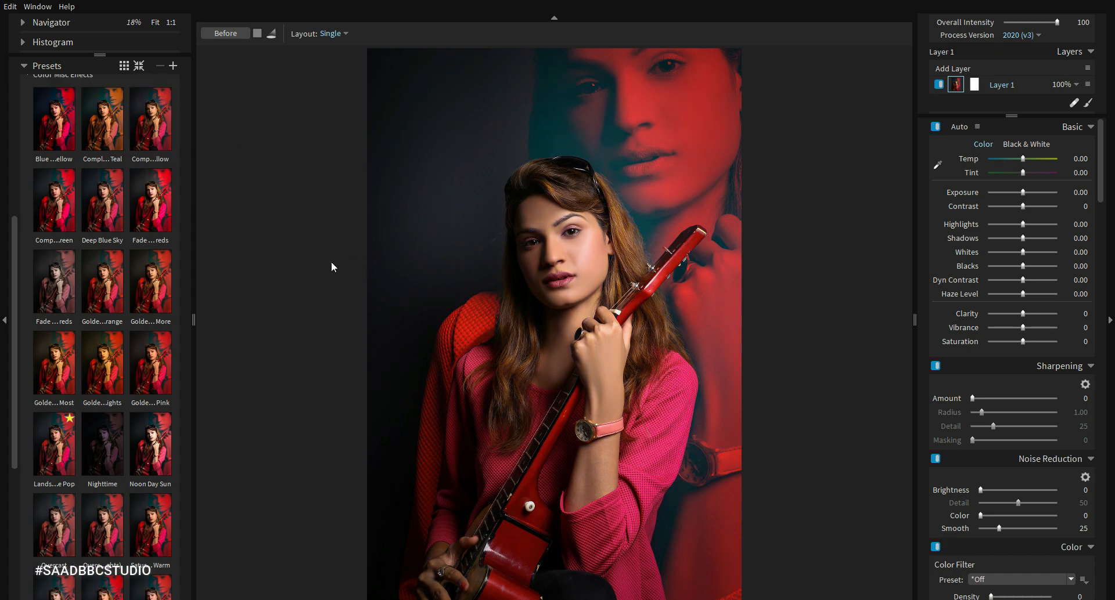
- Apply the desaturated variant of the Overcast preset from Color Misc Effects
{"action": "scroll", "coordinate": [116, 319], "scroll_direction": "down", "scroll_amount": 3}
{"action": "left_click", "coordinate": [102, 355]}
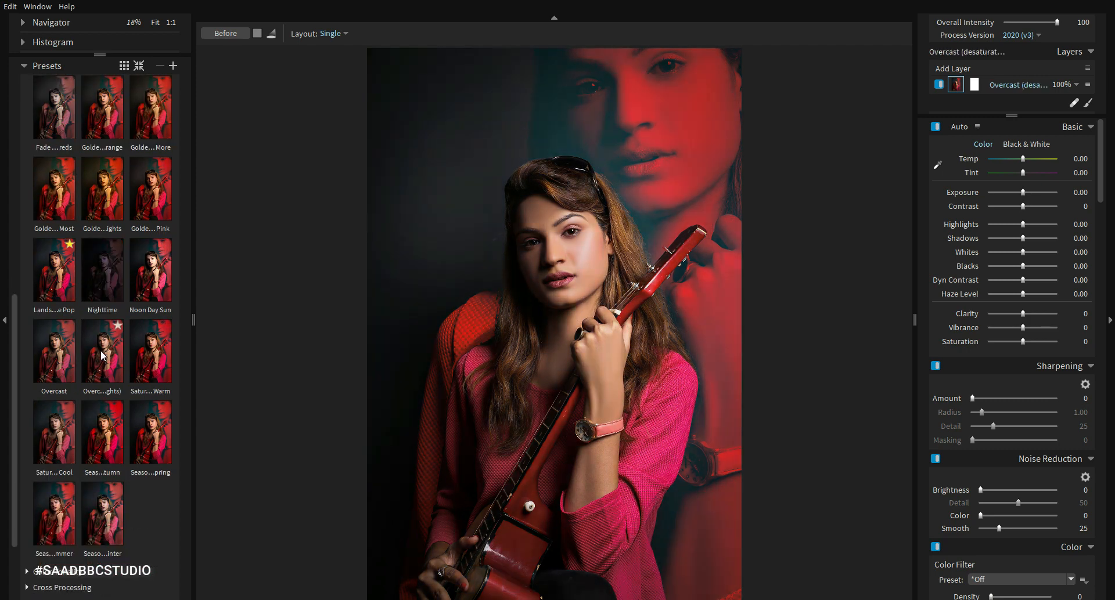
- Apply the Saturation Increased - Warm preset and raise Shadows to about 53
{"action": "left_click", "coordinate": [156, 352]}
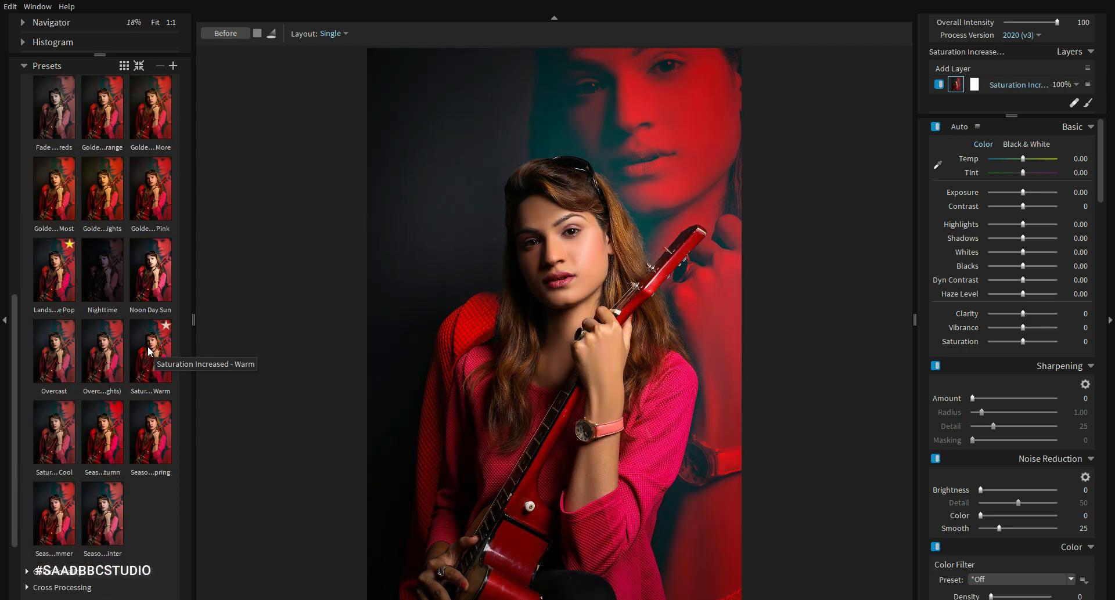
{"action": "left_click", "coordinate": [148, 338]}
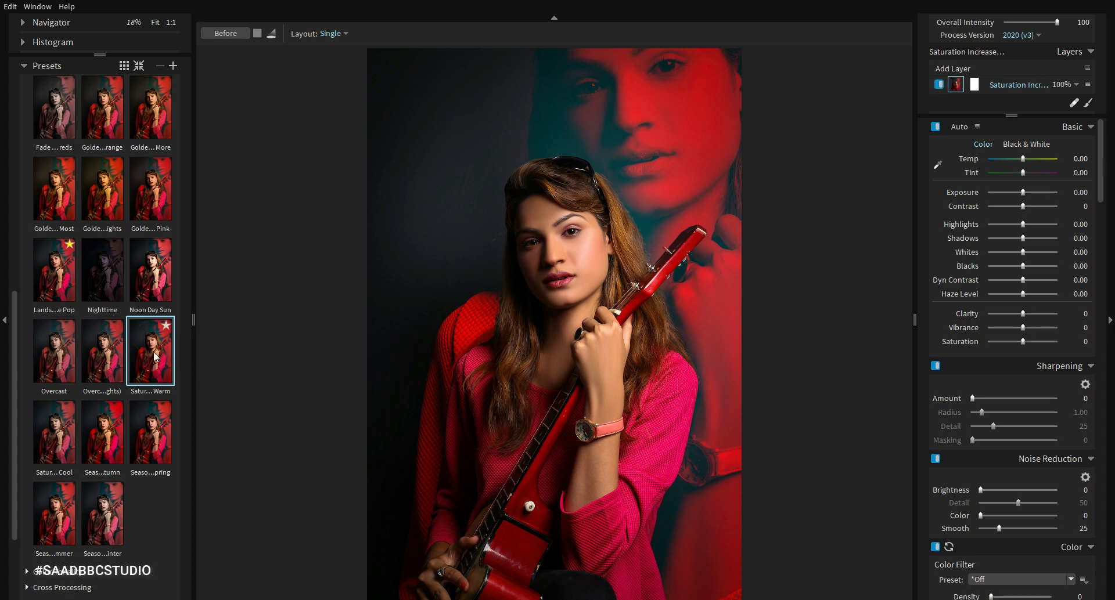
{"action": "left_click_drag", "start_coordinate": [1021, 224], "coordinate": [1041, 238]}
{"action": "double_click", "coordinate": [1017, 223]}
{"action": "double_click", "coordinate": [1005, 224]}
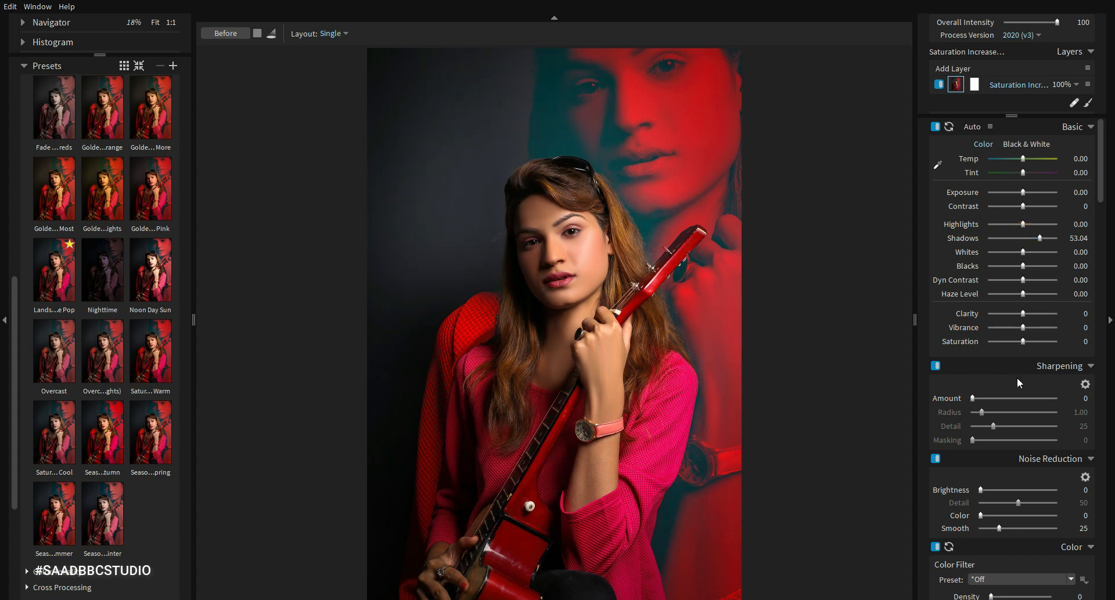
- Lower the Reds saturation to -7 in the detailed color adjustments
{"action": "scroll", "coordinate": [1015, 375], "scroll_direction": "down", "scroll_amount": 3}
{"action": "scroll", "coordinate": [1022, 437], "scroll_direction": "down", "scroll_amount": 1}
{"action": "scroll", "coordinate": [1022, 438], "scroll_direction": "down", "scroll_amount": 2}
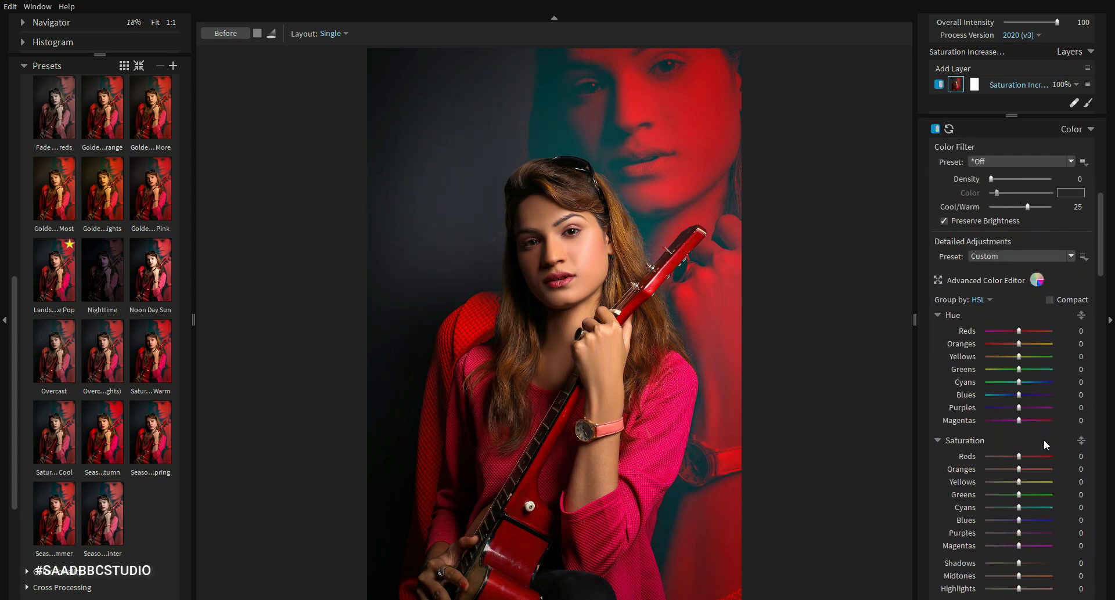
{"action": "left_click_drag", "start_coordinate": [1018, 458], "coordinate": [1016, 458]}
{"action": "double_click", "coordinate": [1011, 459]}
- Enable the Light Effect overlay and try the Earthy Haze effect on the portrait
{"action": "scroll", "coordinate": [1048, 423], "scroll_direction": "down", "scroll_amount": 10}
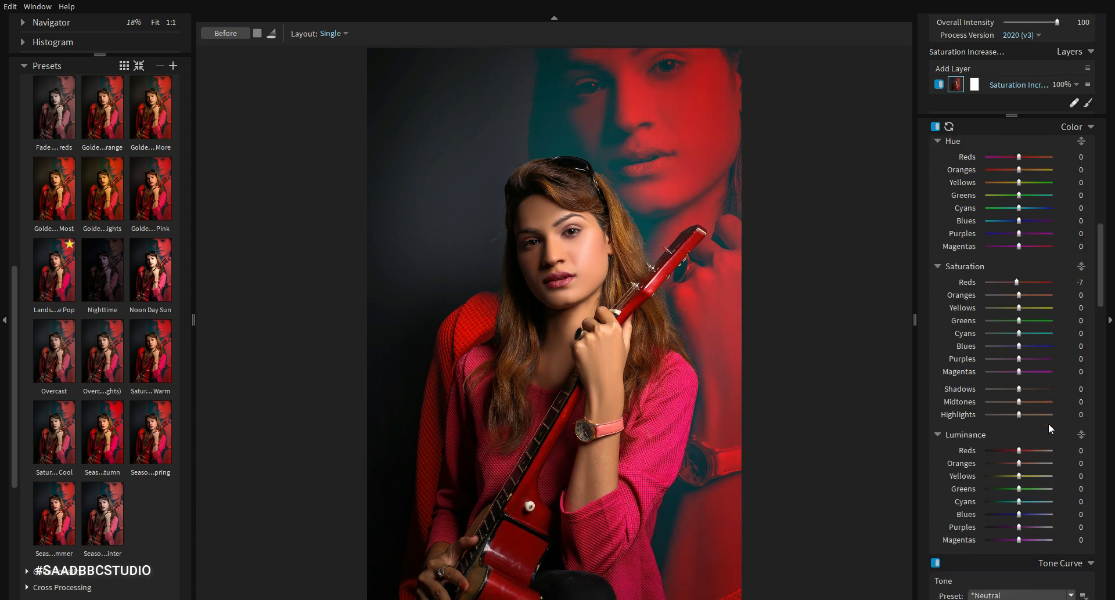
{"action": "scroll", "coordinate": [1048, 423], "scroll_direction": "down", "scroll_amount": 15}
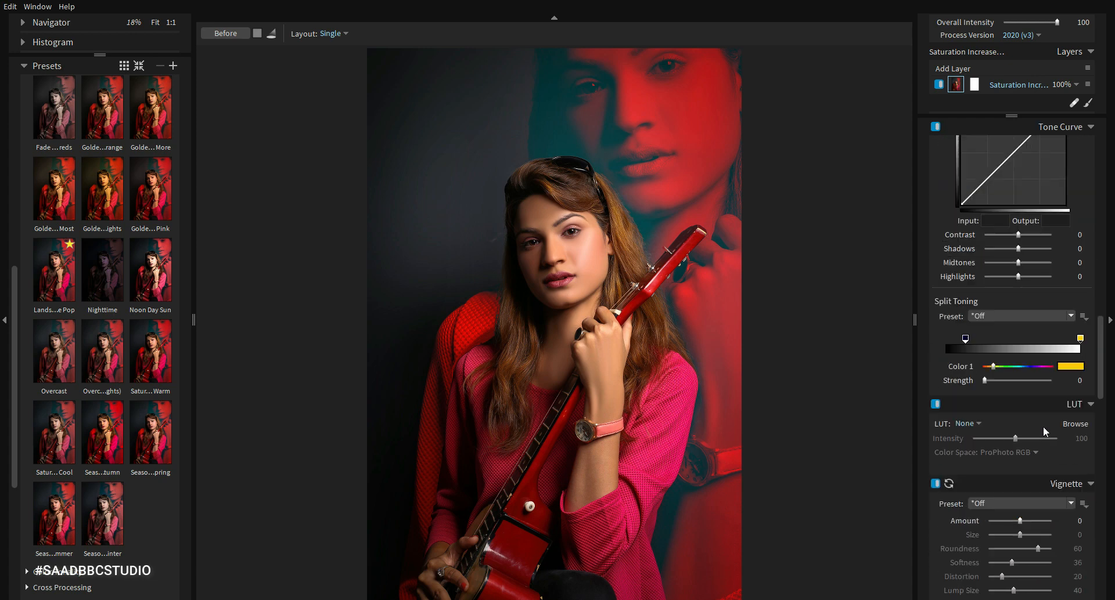
{"action": "left_click", "coordinate": [937, 364]}
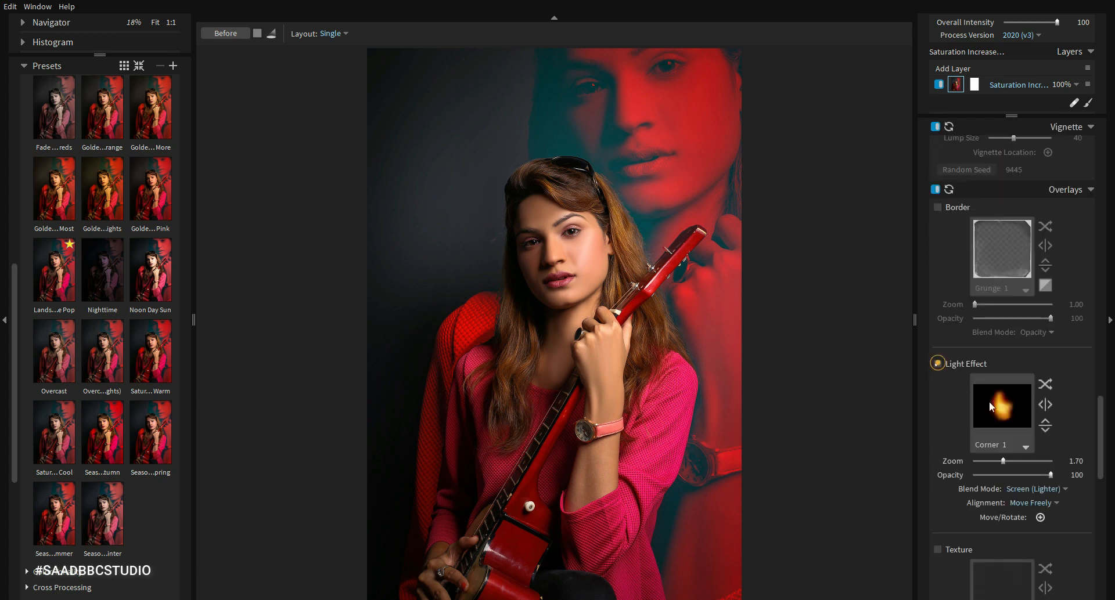
{"action": "left_click", "coordinate": [990, 403]}
{"action": "left_click", "coordinate": [929, 186]}
{"action": "scroll", "coordinate": [930, 185], "scroll_direction": "down", "scroll_amount": 10}
{"action": "left_click", "coordinate": [931, 231]}
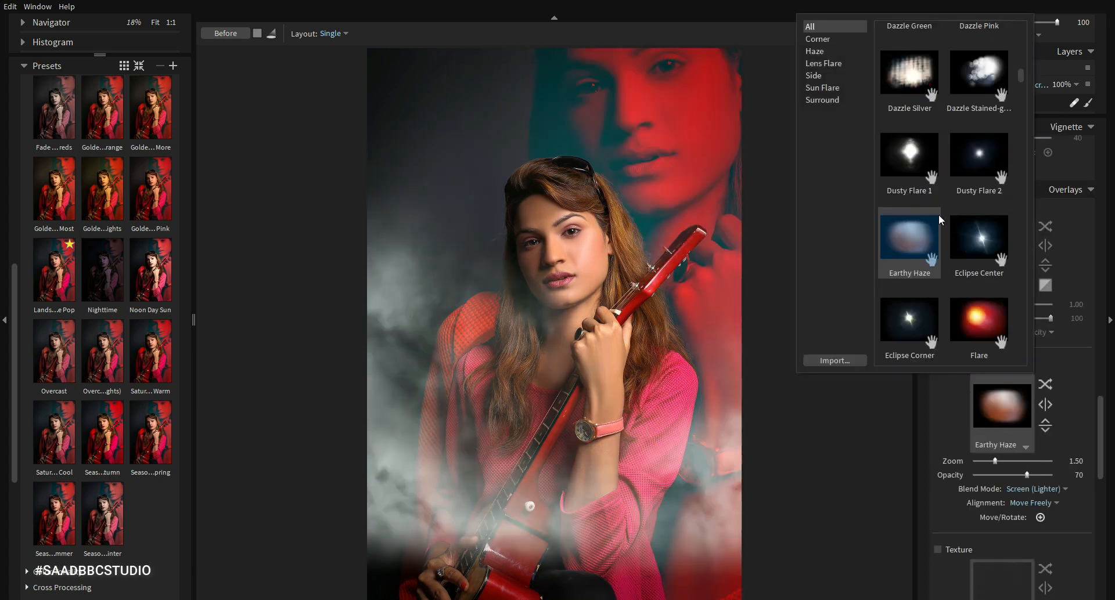
- Try further light effects from the overlay library, ending with Reflections 2
{"action": "scroll", "coordinate": [935, 232], "scroll_direction": "down", "scroll_amount": 15}
{"action": "left_click", "coordinate": [936, 259]}
{"action": "scroll", "coordinate": [934, 261], "scroll_direction": "down", "scroll_amount": 4}
{"action": "left_click", "coordinate": [925, 262]}
{"action": "scroll", "coordinate": [926, 272], "scroll_direction": "down", "scroll_amount": 3}
{"action": "left_click", "coordinate": [919, 231]}
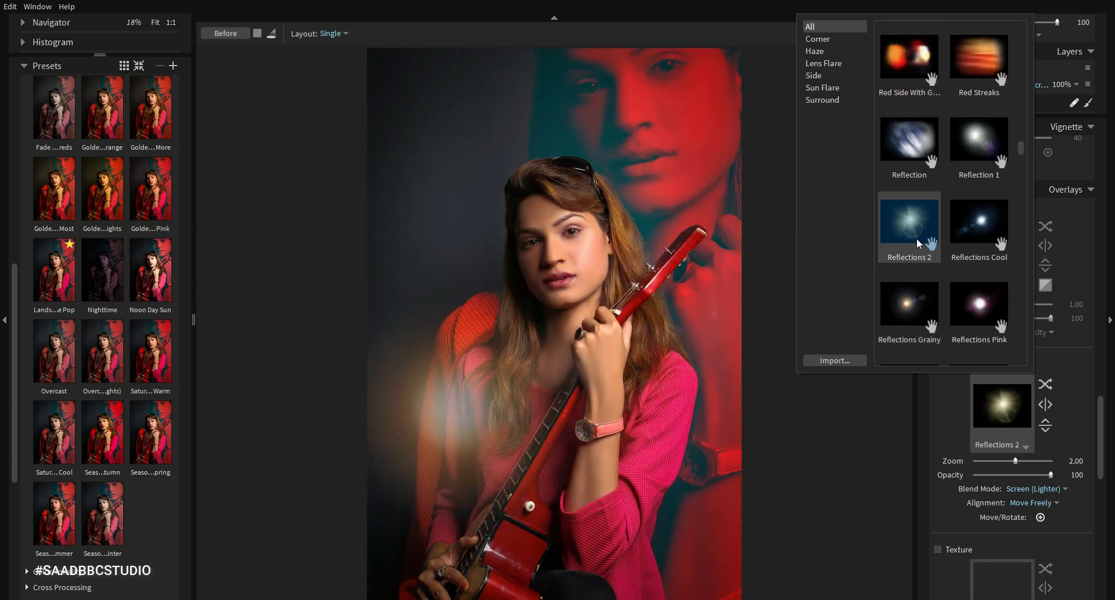
- Try the Reflection 1 light effect at 55 opacity, moving it from the photo's left side onto the double-exposure face
{"action": "left_click", "coordinate": [978, 148]}
{"action": "double_click", "coordinate": [978, 150]}
{"action": "left_click_drag", "start_coordinate": [408, 111], "coordinate": [262, 122]}
{"action": "left_click", "coordinate": [1031, 475]}
{"action": "left_click", "coordinate": [1014, 475]}
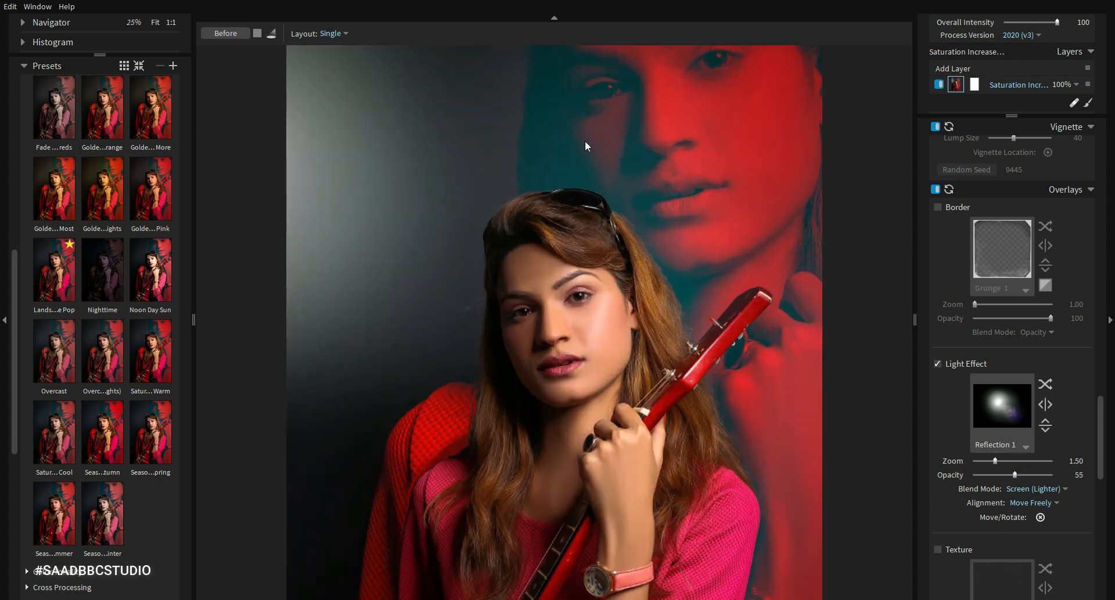
{"action": "key", "text": "ctrl+0"}
{"action": "left_click_drag", "start_coordinate": [287, 134], "coordinate": [669, 200]}
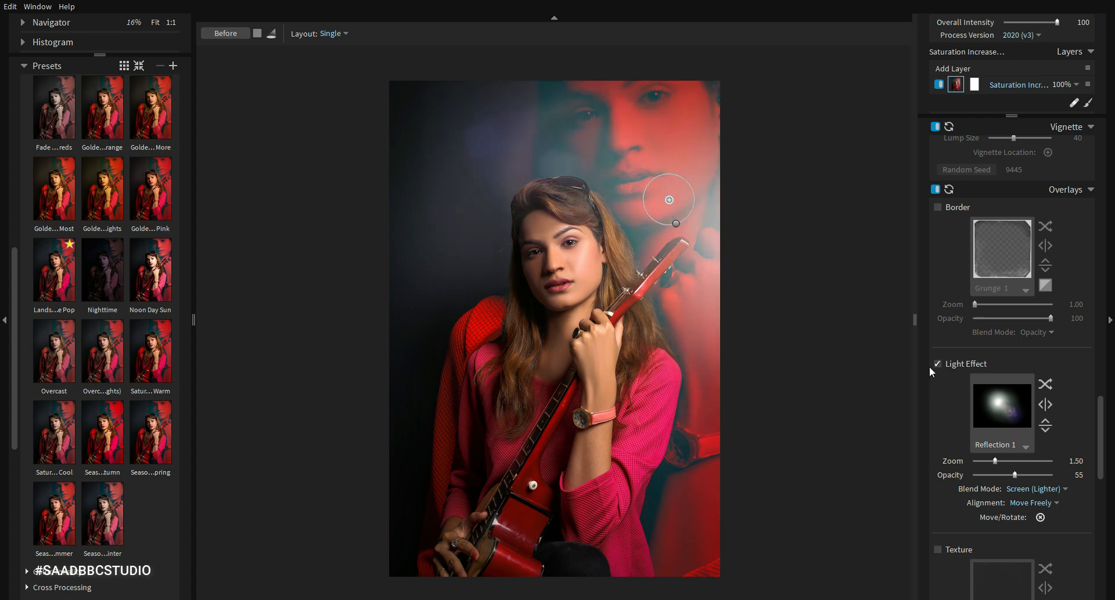
- Try the Side 3 light effect, replace it with Saturated Glow, and move the glow just outside the photo's lower left side
{"action": "left_click", "coordinate": [1011, 412]}
{"action": "scroll", "coordinate": [944, 233], "scroll_direction": "down", "scroll_amount": 5}
{"action": "left_click", "coordinate": [909, 255]}
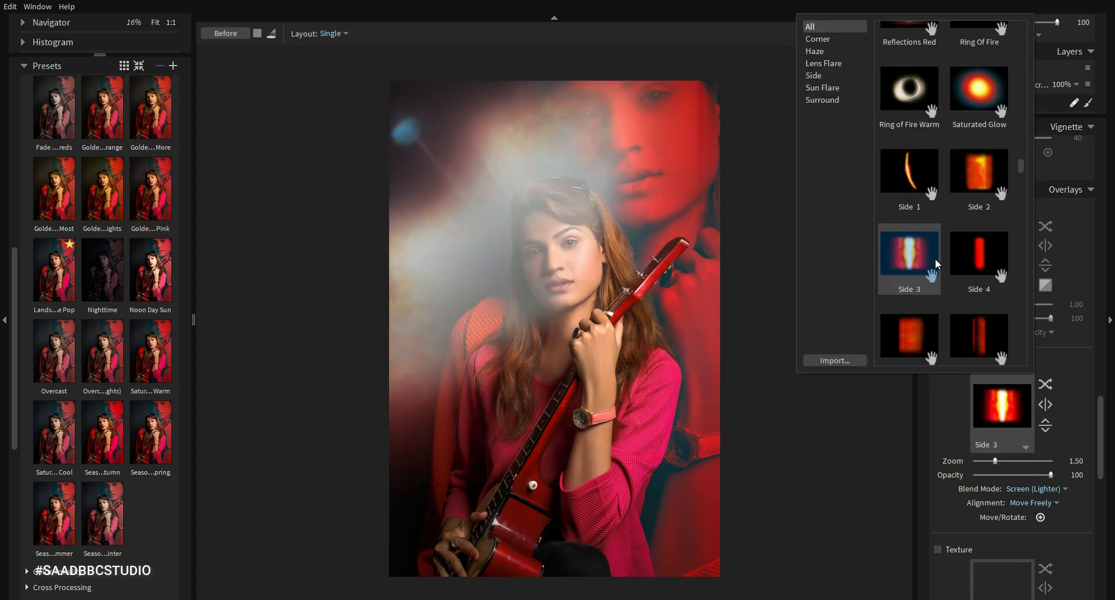
{"action": "left_click", "coordinate": [968, 107]}
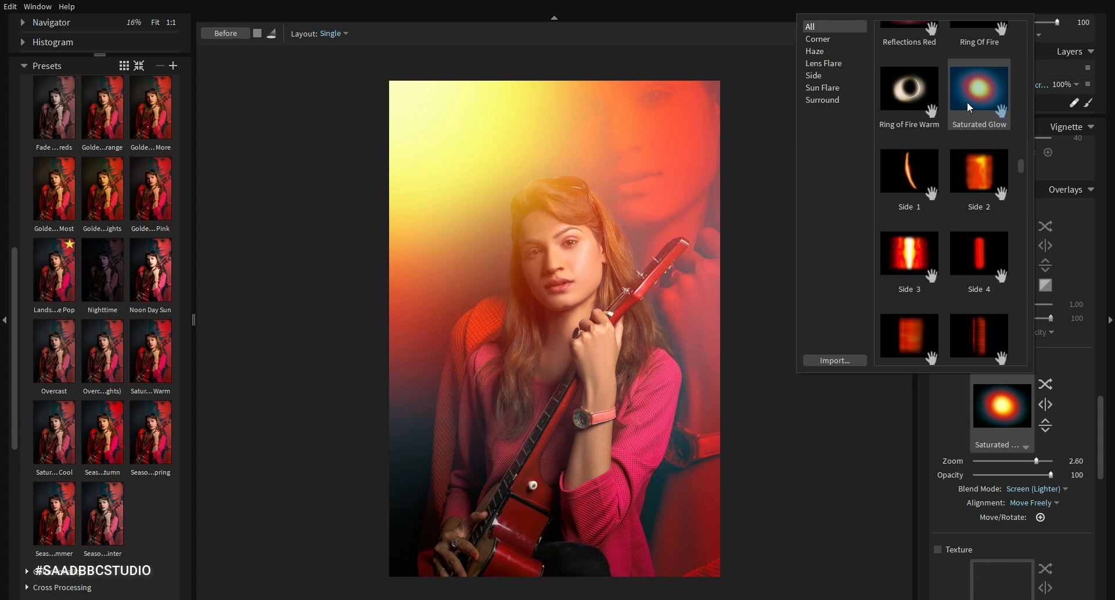
{"action": "left_click", "coordinate": [428, 102]}
{"action": "left_click_drag", "start_coordinate": [386, 82], "coordinate": [288, 409]}
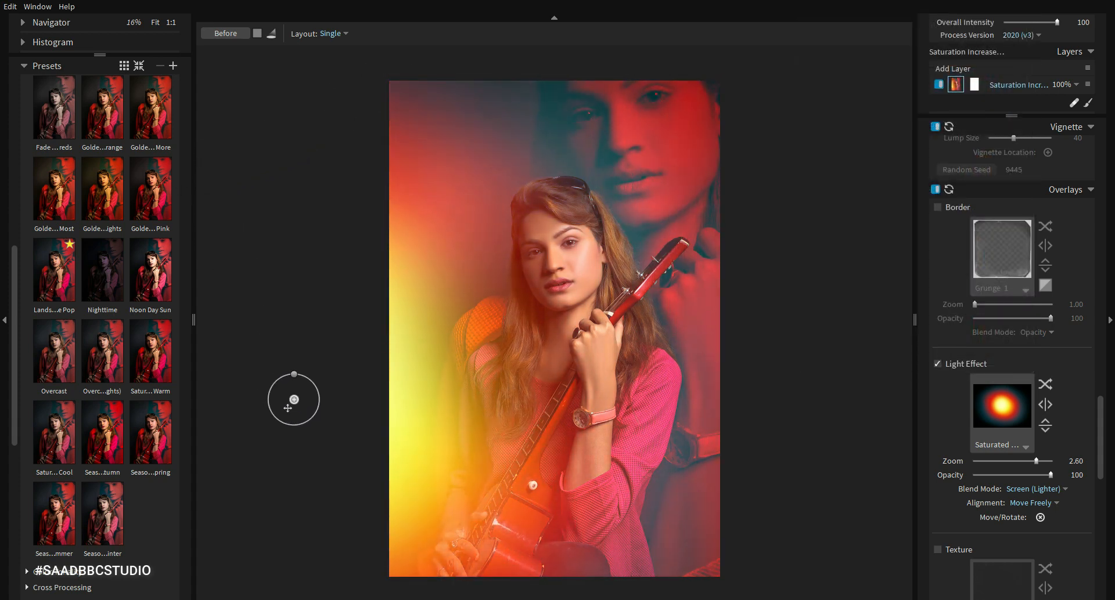
- Reduce the Saturated Glow light effect's opacity to 35
{"action": "left_click_drag", "start_coordinate": [1051, 475], "coordinate": [1006, 478]}
{"action": "scroll", "coordinate": [551, 231], "scroll_direction": "up", "scroll_amount": 3}
{"action": "scroll", "coordinate": [633, 218], "scroll_direction": "down", "scroll_amount": 3}
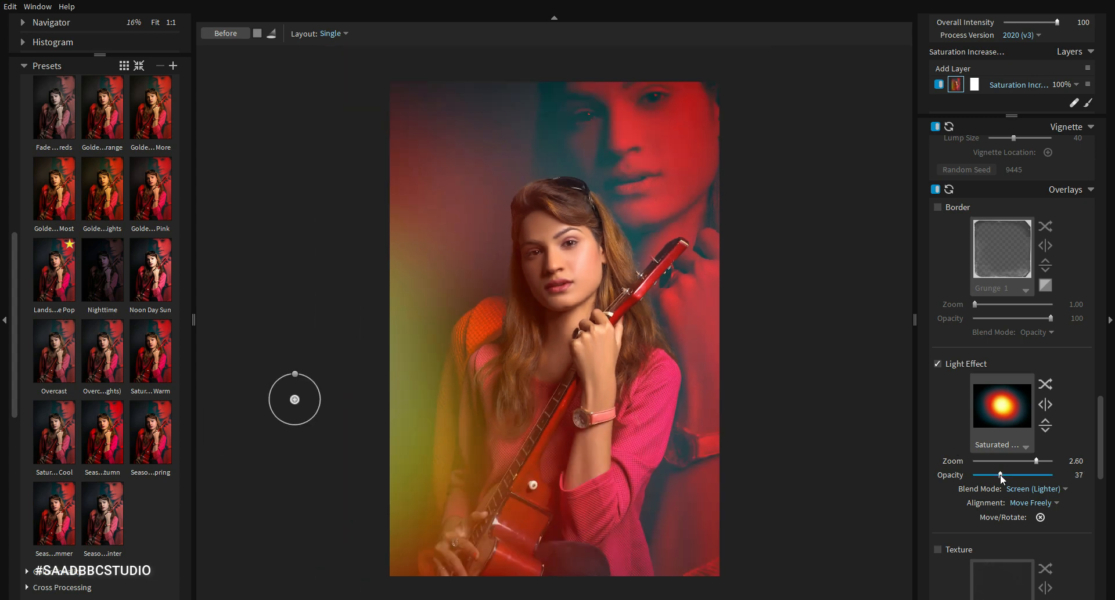
{"action": "double_click", "coordinate": [1000, 476]}
{"action": "left_click", "coordinate": [1006, 476]}
{"action": "left_click_drag", "start_coordinate": [1007, 476], "coordinate": [997, 476]}
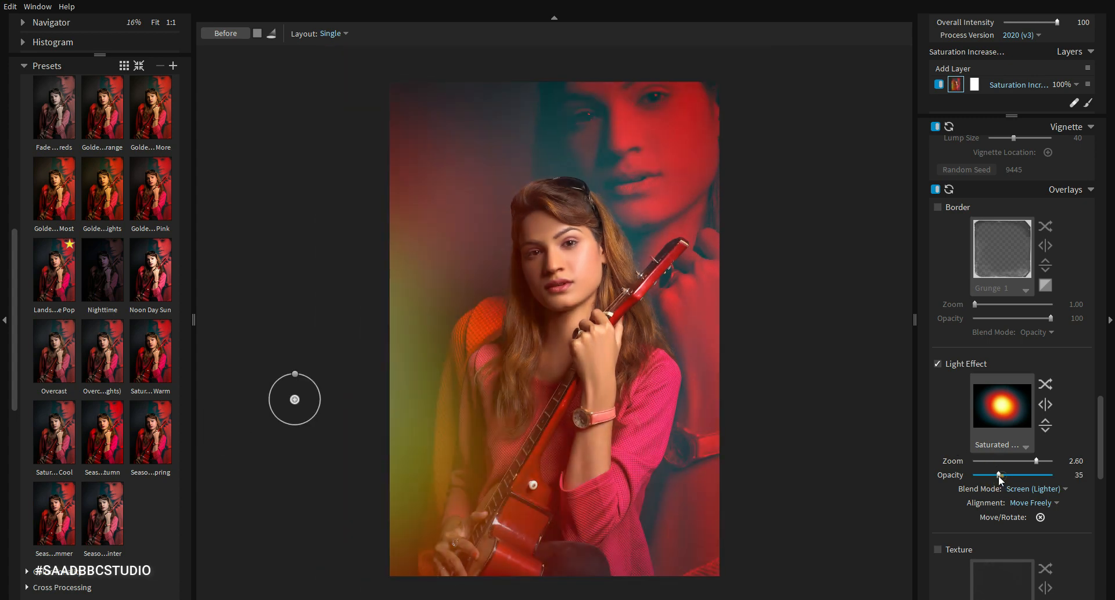
{"action": "scroll", "coordinate": [548, 169], "scroll_direction": "up", "scroll_amount": 2}
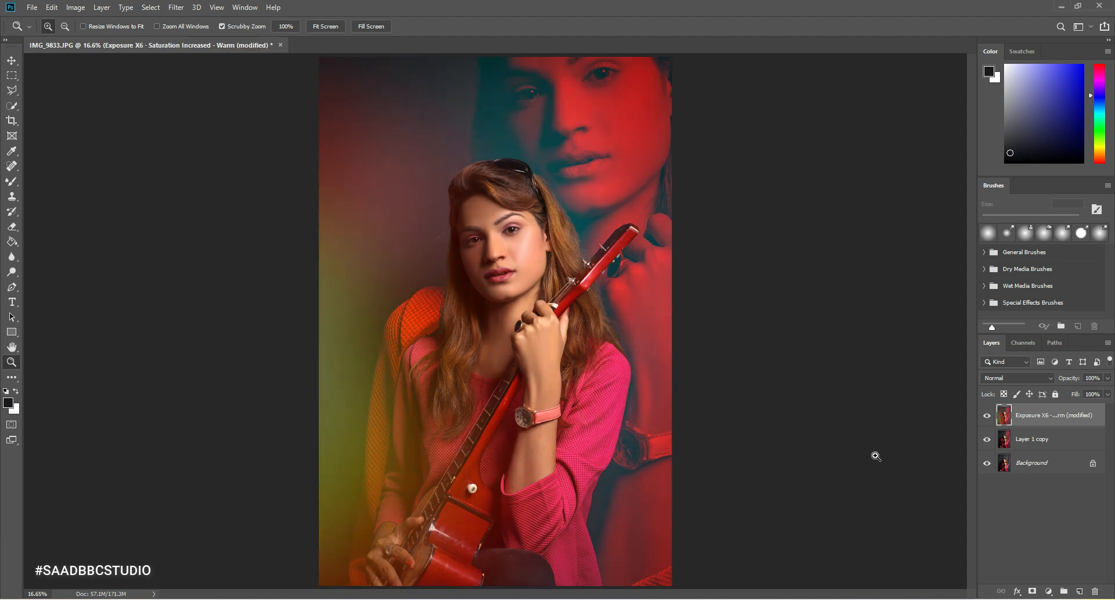
- Compare the edit with the original photo by hiding and reshowing the Exposure layer and Layer 1 copy
{"action": "left_click", "coordinate": [518, 199]}
{"action": "right_click", "coordinate": [673, 185]}
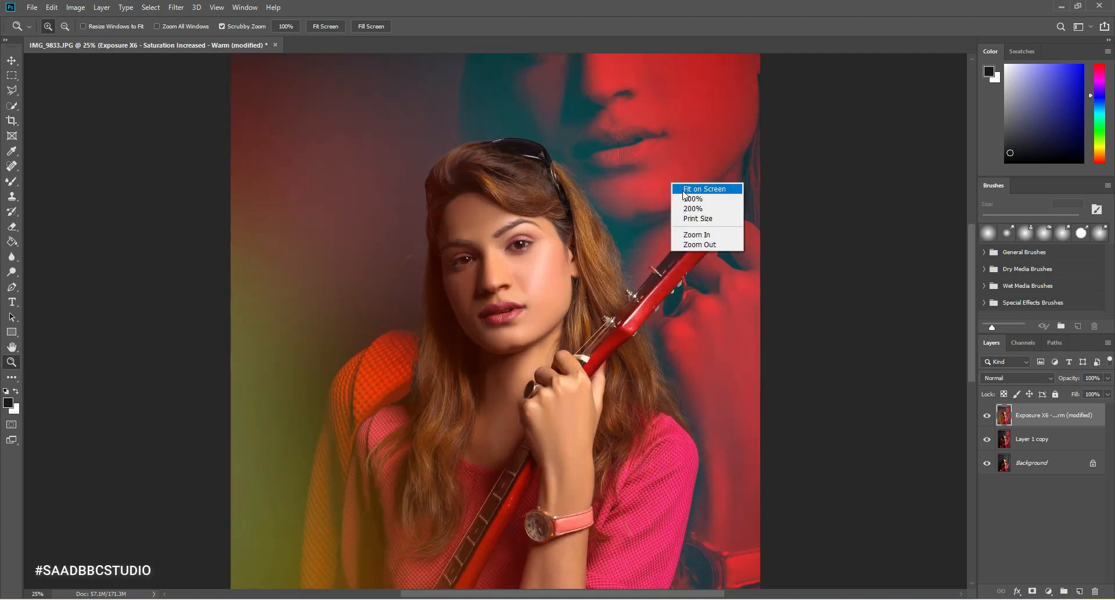
{"action": "left_click", "coordinate": [685, 190]}
{"action": "left_click", "coordinate": [987, 416]}
{"action": "left_click", "coordinate": [987, 440]}
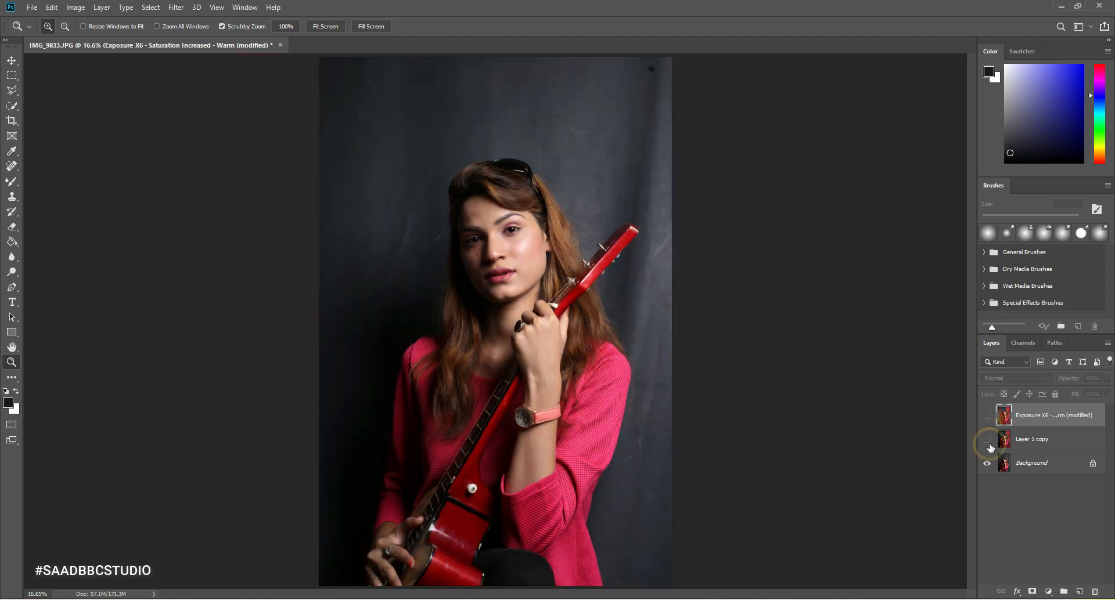
{"action": "left_click", "coordinate": [987, 439]}
{"action": "left_click", "coordinate": [987, 416]}
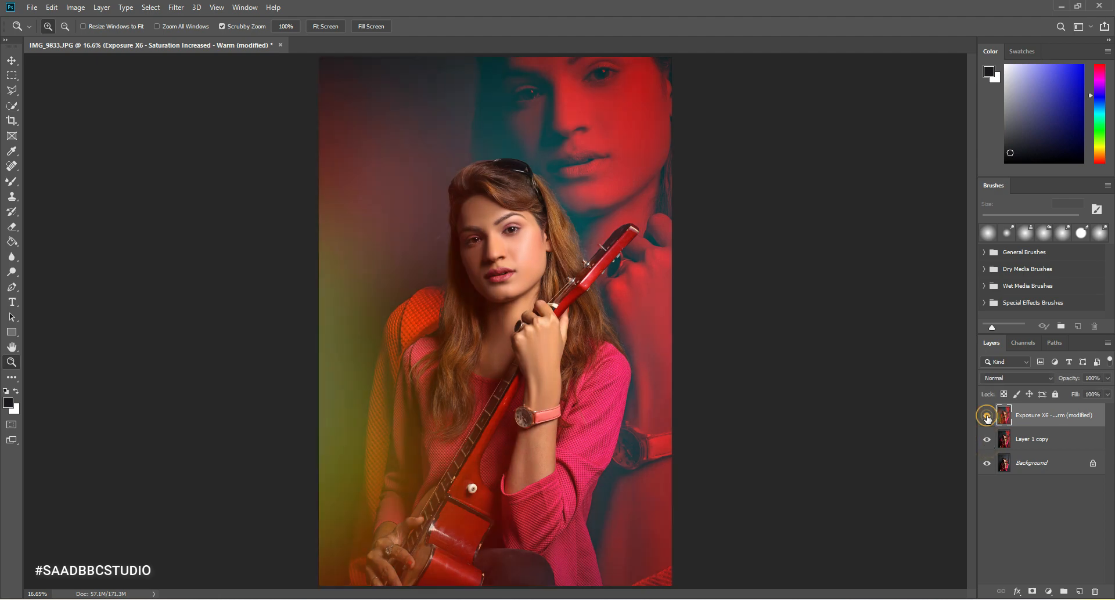
- Zoom in on the woman's face and add a new empty layer above the Exposure layer
{"action": "left_click", "coordinate": [533, 127]}
{"action": "left_click", "coordinate": [534, 128]}
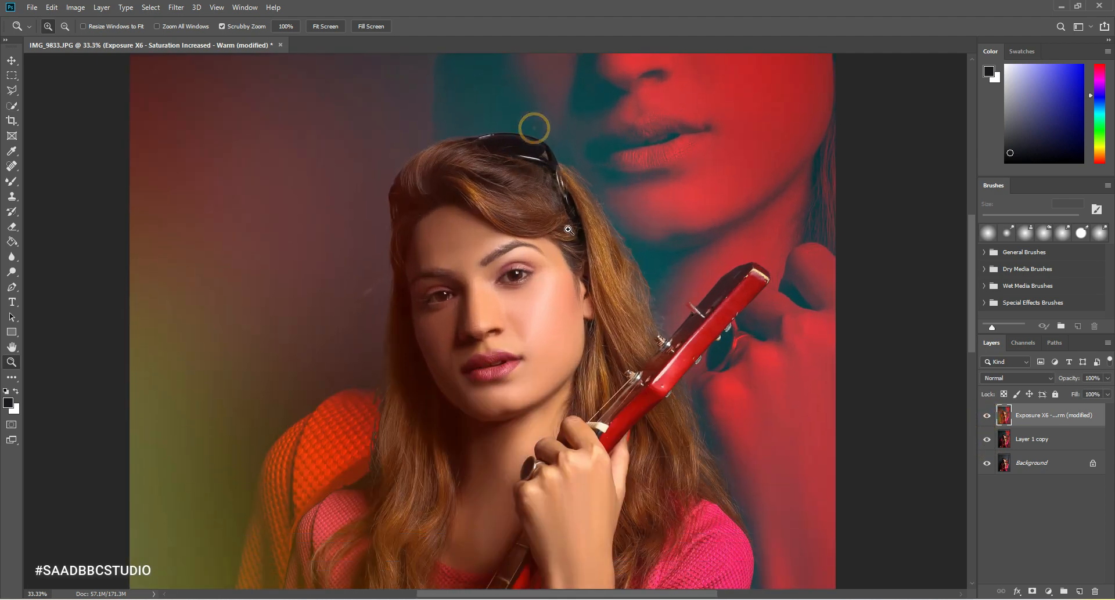
{"action": "left_click", "coordinate": [482, 256]}
{"action": "left_click", "coordinate": [481, 257]}
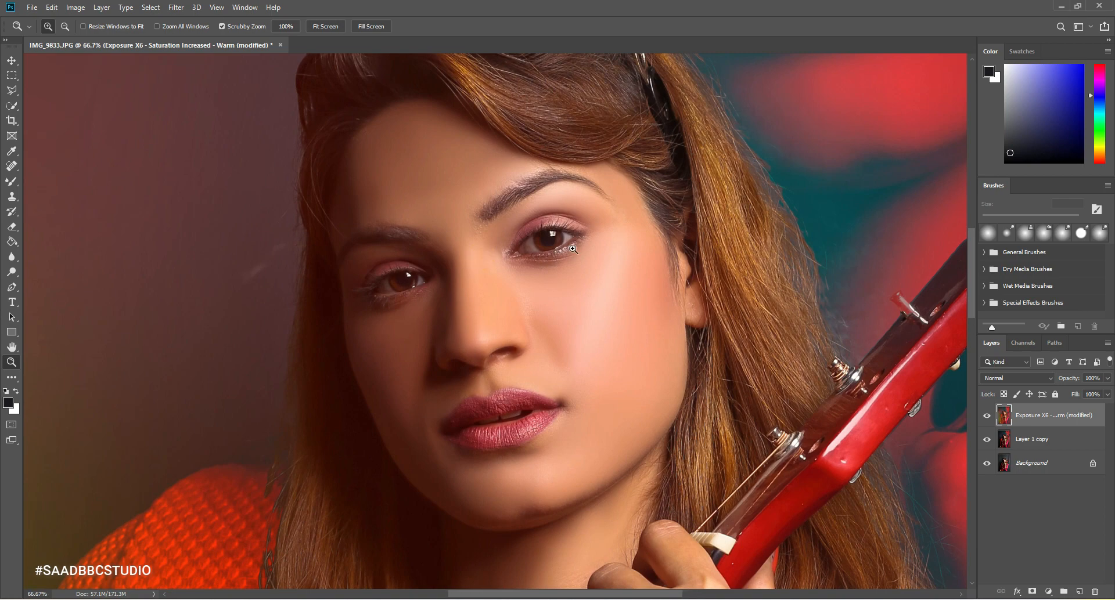
{"action": "left_click", "coordinate": [558, 255]}
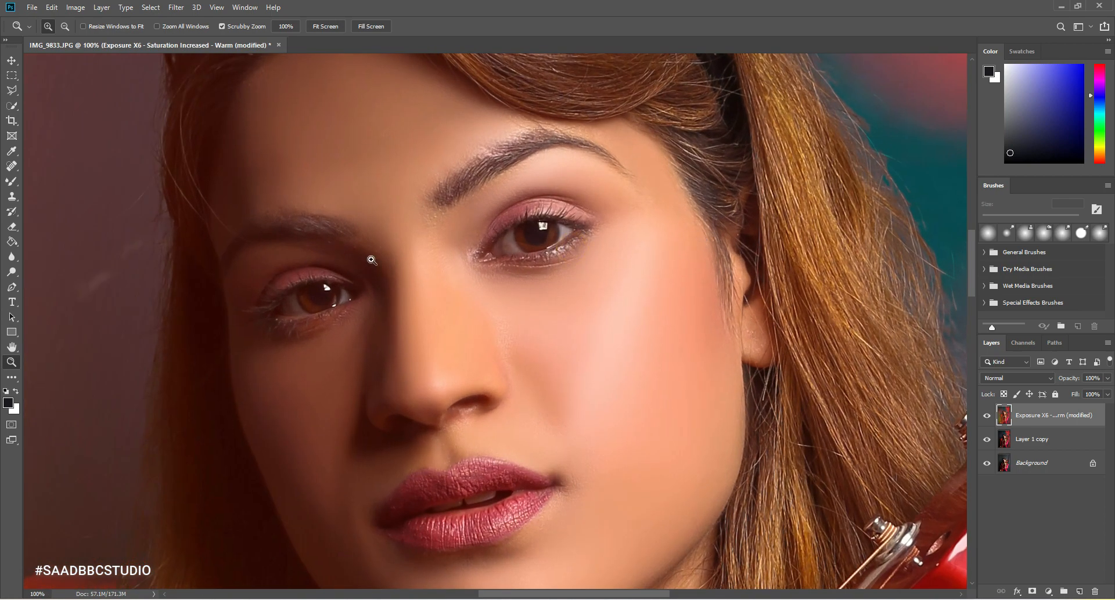
{"action": "left_click", "coordinate": [1081, 593]}
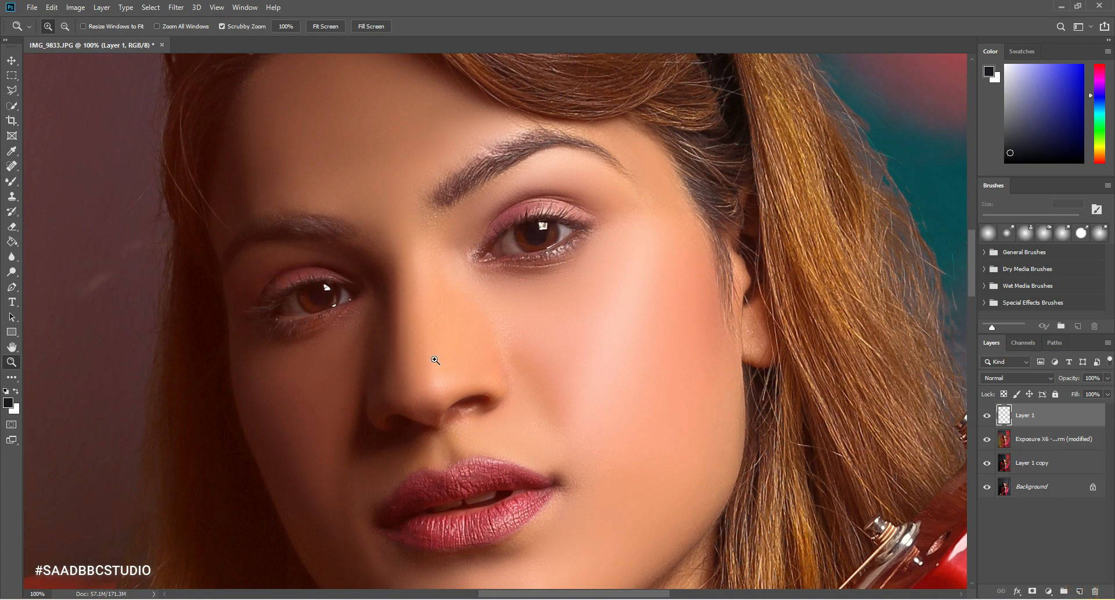
- Set up a 10 px Soft Round brush with 0% hardness and a bright pinkish-red foreground color for the eyes
{"action": "left_click", "coordinate": [293, 233]}
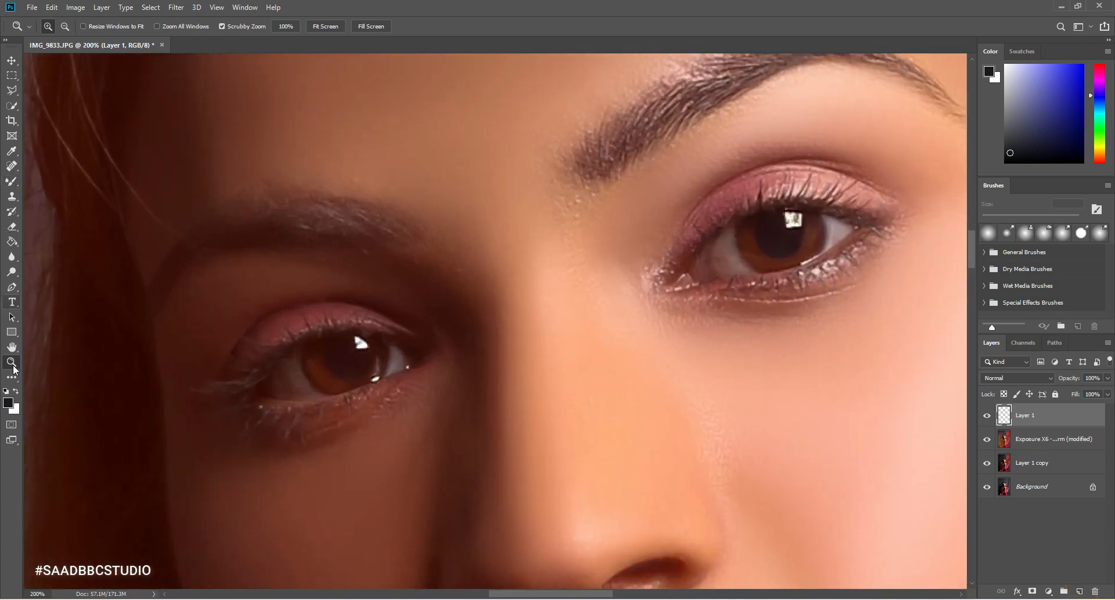
{"action": "left_click_drag", "start_coordinate": [1072, 75], "coordinate": [1096, 67]}
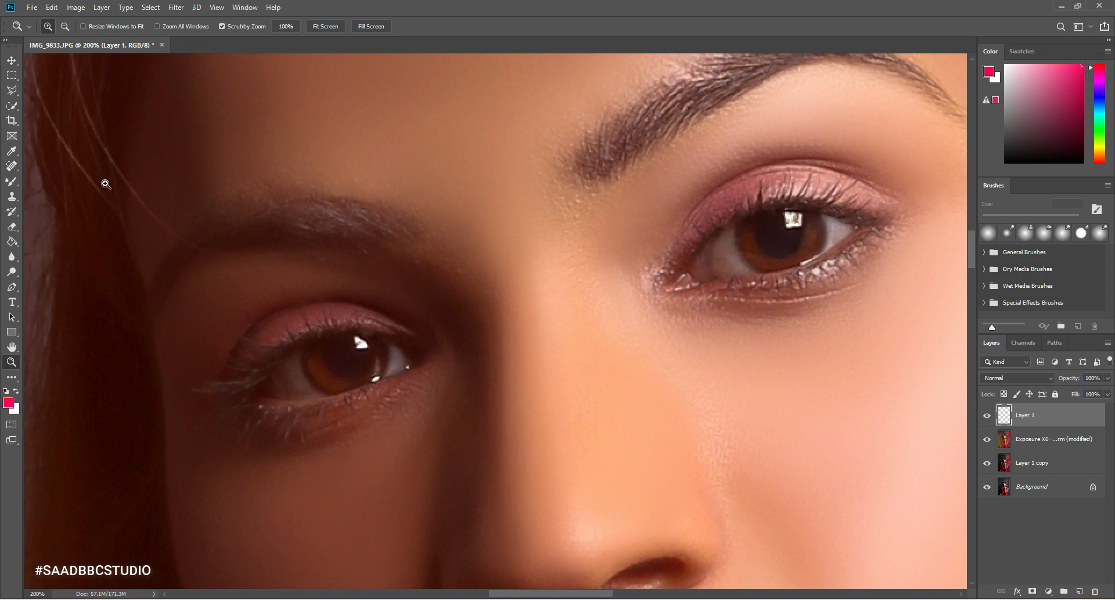
{"action": "left_click", "coordinate": [12, 181]}
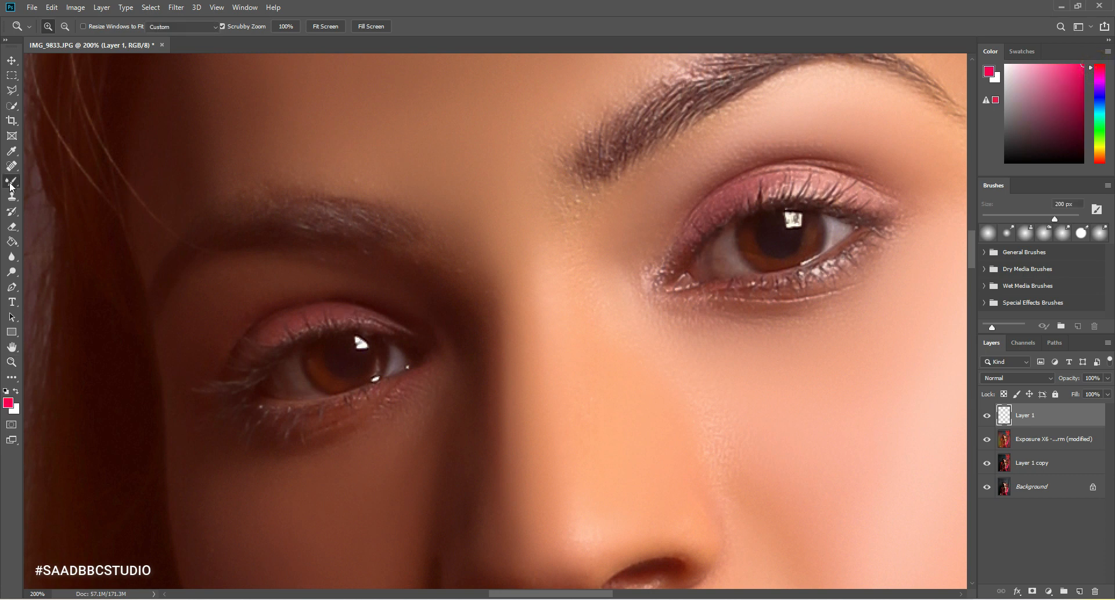
{"action": "right_click", "coordinate": [273, 315]}
{"action": "left_click_drag", "start_coordinate": [351, 343], "coordinate": [338, 343]}
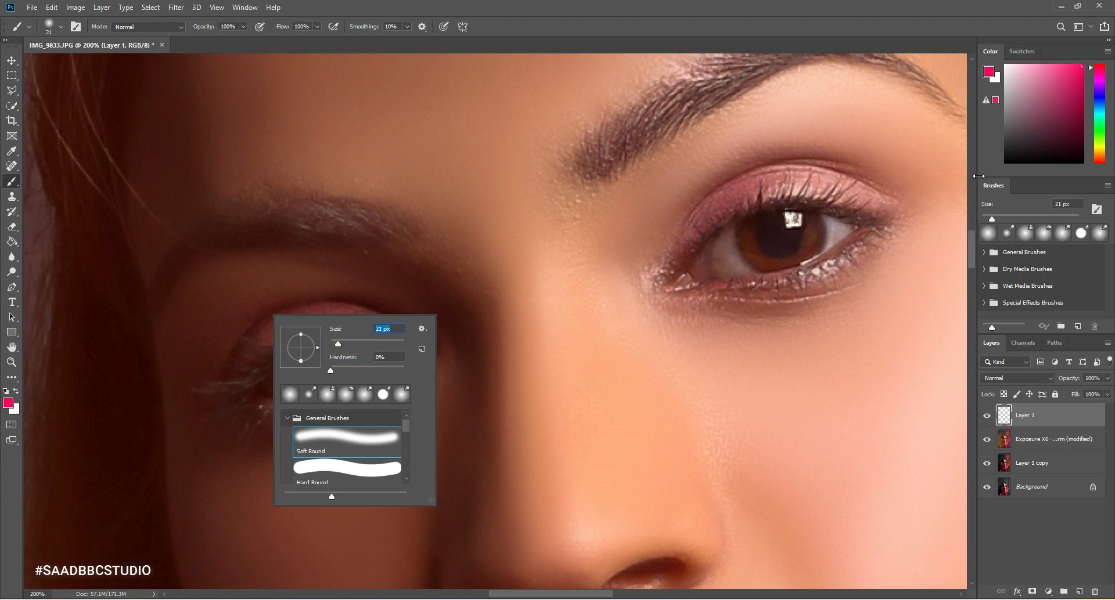
{"action": "left_click", "coordinate": [971, 253]}
{"action": "key", "text": "bracketleft"}
{"action": "key", "text": "bracketleft"}
{"action": "key", "text": "bracketleft"}
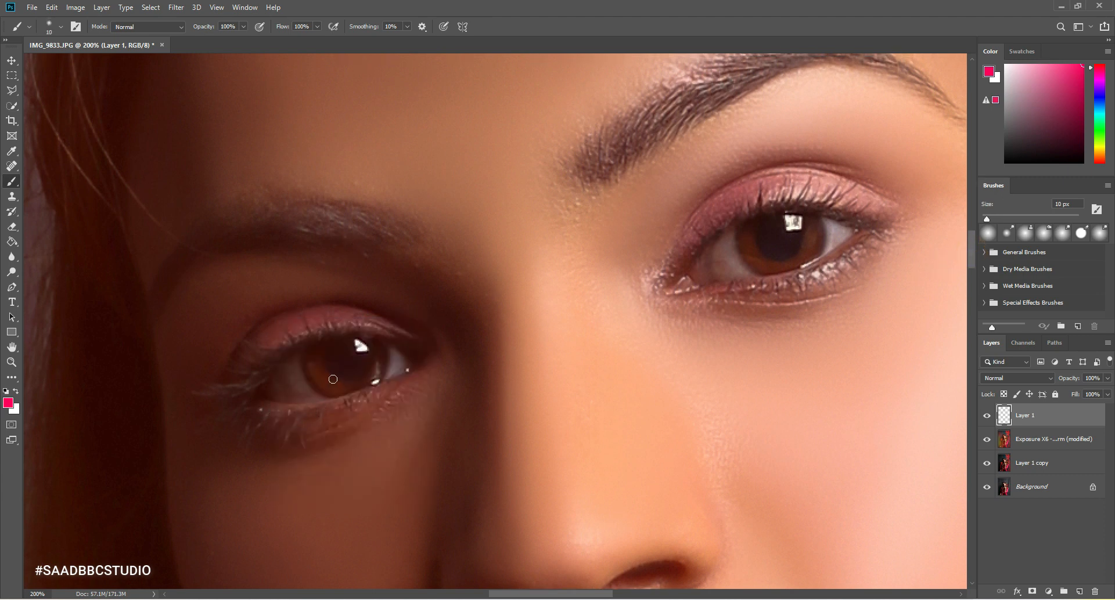
{"action": "key", "text": "bracketleft"}
- Paint a pink test stroke on the left iris, undo it, and change the foreground color to pure red
{"action": "mouse_move", "coordinate": [316, 352]}
{"action": "left_mouse_down"}
{"action": "mouse_move", "coordinate": [314, 367]}
{"action": "mouse_move", "coordinate": [340, 387]}
{"action": "left_mouse_up"}
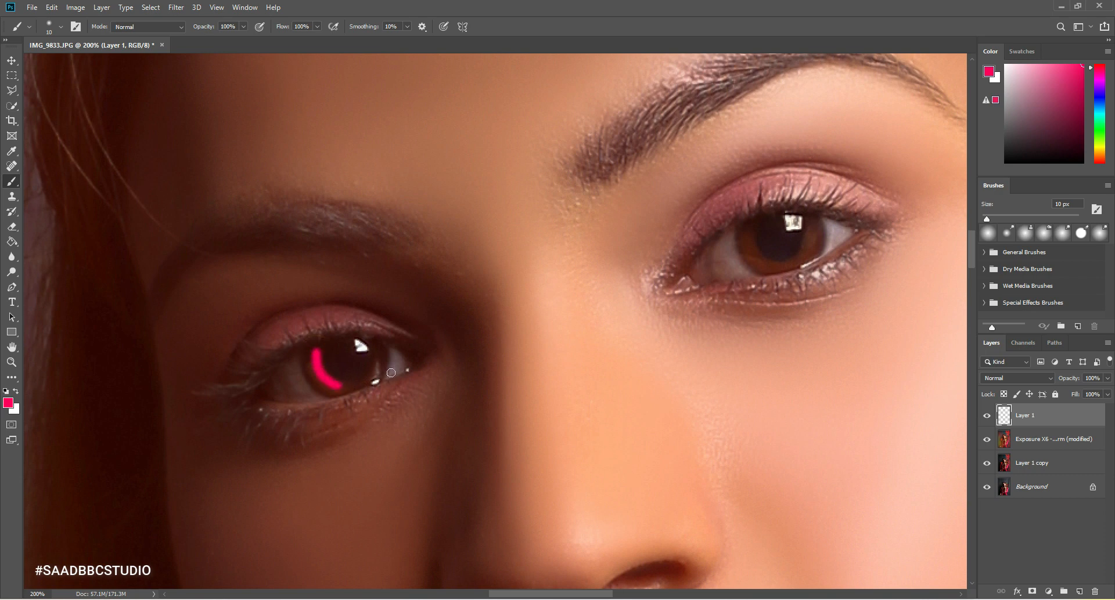
{"action": "key", "text": "ctrl+z"}
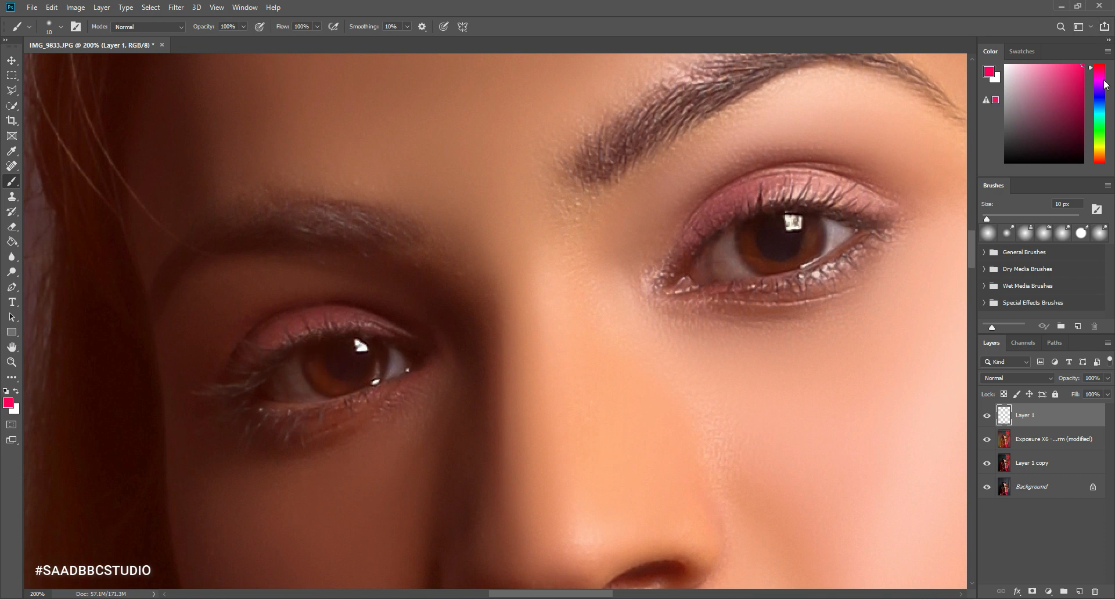
{"action": "left_click_drag", "start_coordinate": [1101, 71], "coordinate": [1101, 174]}
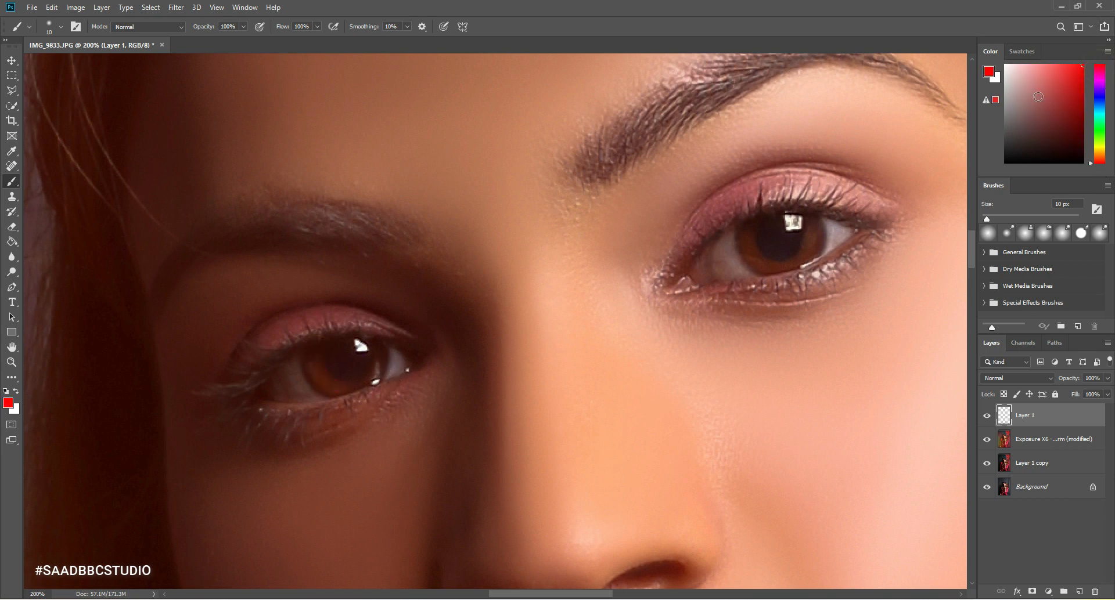
- Paint both irises red on the new layer with a 15 px soft brush, leaving the pupils clear
{"action": "mouse_move", "coordinate": [746, 234]}
{"action": "left_mouse_down"}
{"action": "mouse_move", "coordinate": [745, 250]}
{"action": "mouse_move", "coordinate": [781, 269]}
{"action": "mouse_move", "coordinate": [814, 222]}
{"action": "left_mouse_up"}
{"action": "key", "text": "ctrl+z"}
{"action": "key", "text": "bracketright"}
{"action": "mouse_move", "coordinate": [313, 357]}
{"action": "left_mouse_down"}
{"action": "mouse_move", "coordinate": [324, 387]}
{"action": "mouse_move", "coordinate": [356, 389]}
{"action": "mouse_move", "coordinate": [382, 347]}
{"action": "left_mouse_up"}
{"action": "left_click", "coordinate": [750, 233]}
{"action": "mouse_move", "coordinate": [749, 233]}
{"action": "left_mouse_down"}
{"action": "mouse_move", "coordinate": [747, 262]}
{"action": "mouse_move", "coordinate": [776, 271]}
{"action": "mouse_move", "coordinate": [805, 255]}
{"action": "mouse_move", "coordinate": [812, 228]}
{"action": "left_mouse_up"}
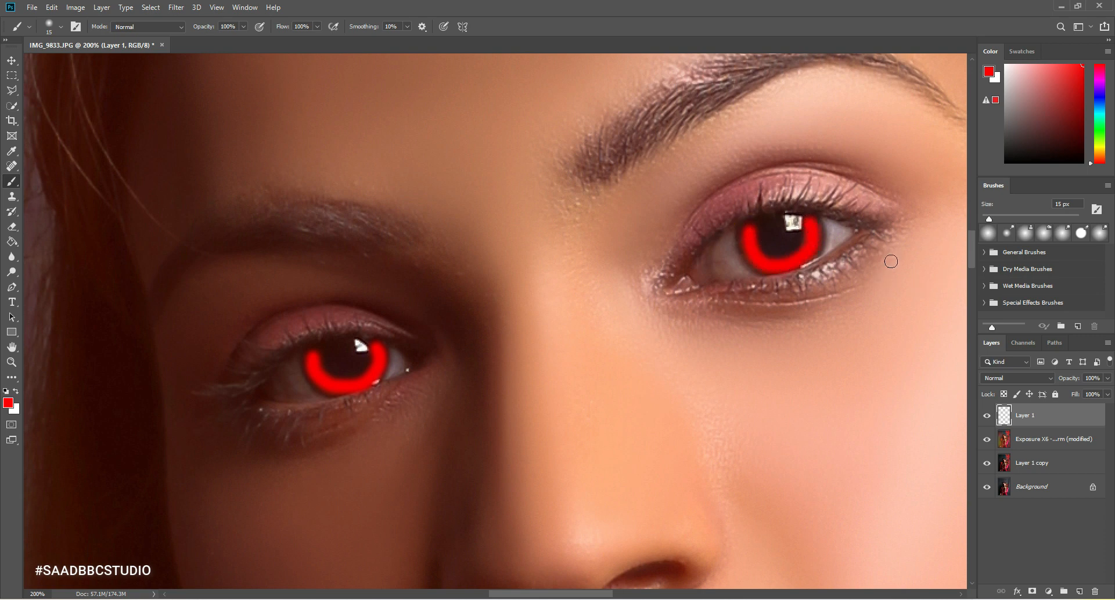
- Set the iris paint layer's blend mode to Overlay and its opacity to 32%
{"action": "left_click", "coordinate": [1039, 379]}
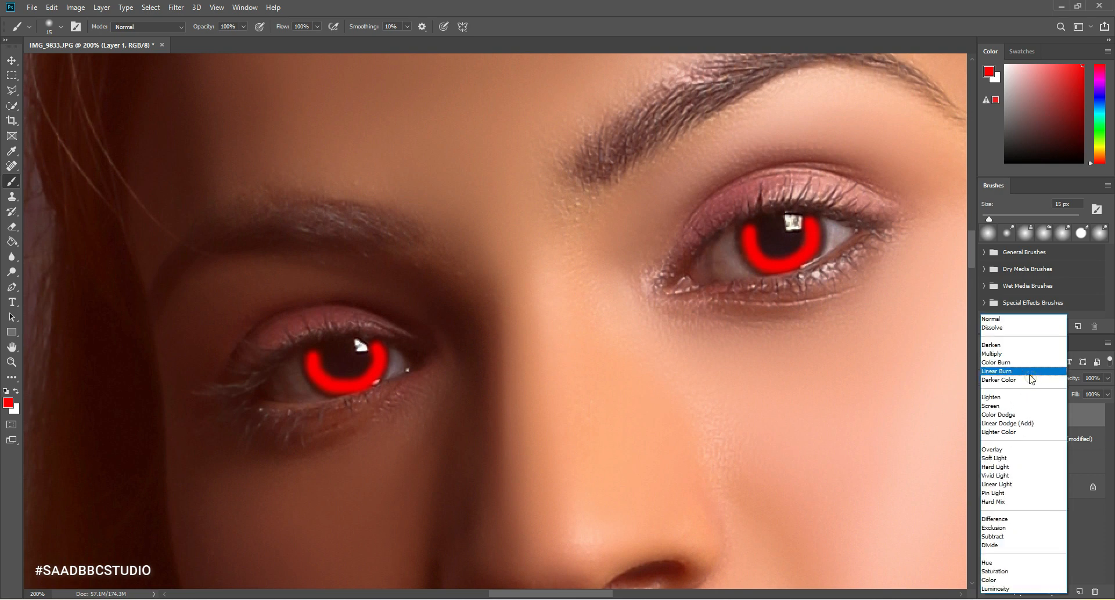
{"action": "left_click", "coordinate": [1013, 451]}
{"action": "left_click", "coordinate": [1108, 378]}
{"action": "left_click_drag", "start_coordinate": [1106, 392], "coordinate": [1069, 395]}
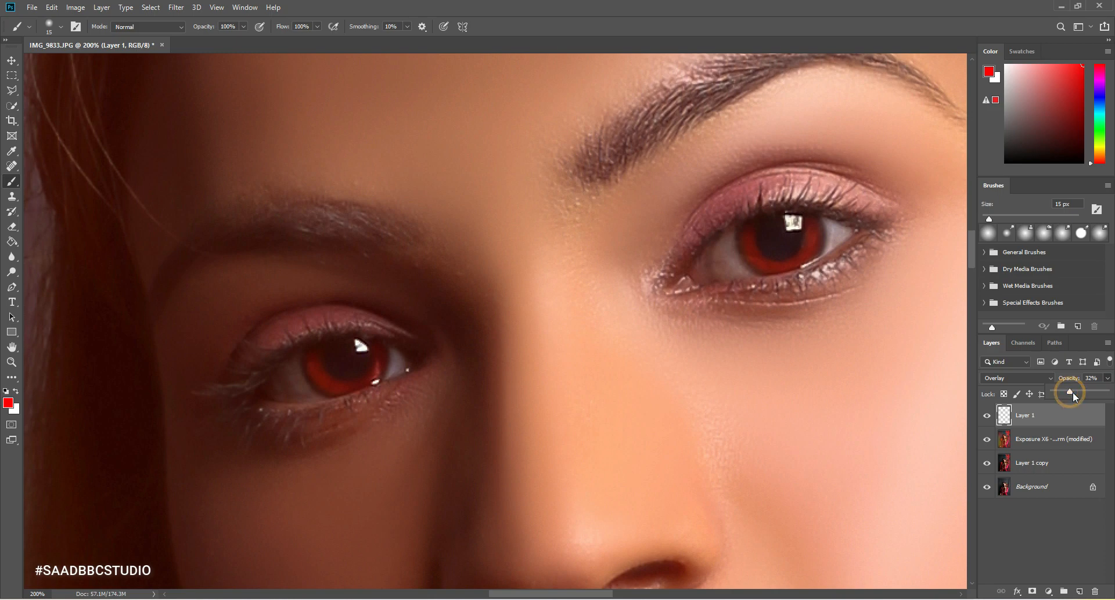
- Start a Hue/Saturation adjustment on the iris paint layer and set hue +4, saturation +44 and lightness -1
{"action": "left_click", "coordinate": [13, 362]}
{"action": "right_click", "coordinate": [499, 305]}
{"action": "left_click", "coordinate": [507, 310]}
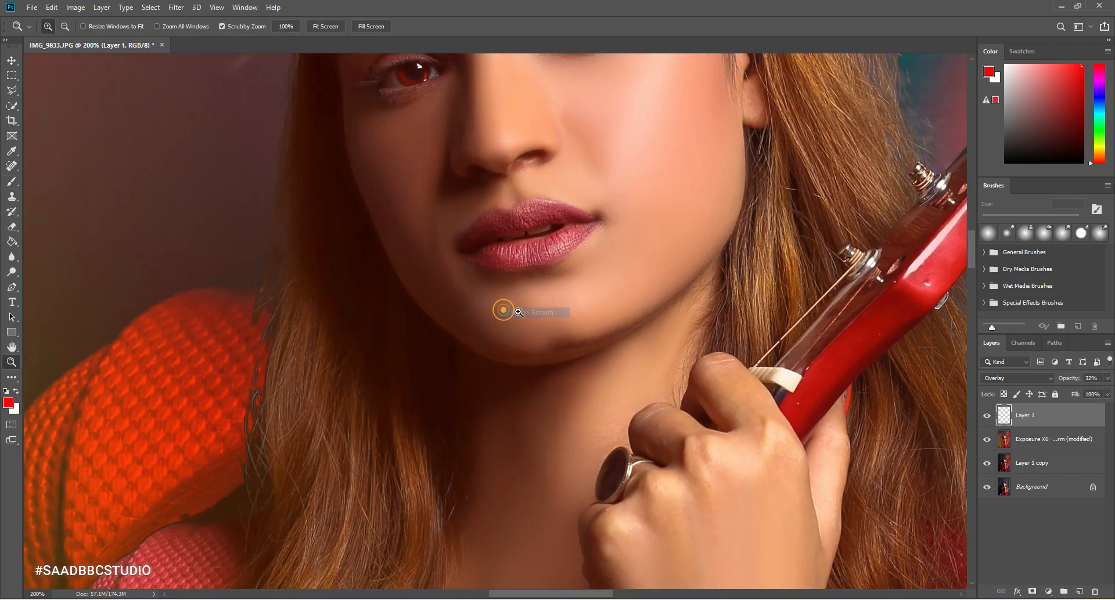
{"action": "left_click_drag", "start_coordinate": [488, 188], "coordinate": [488, 188]}
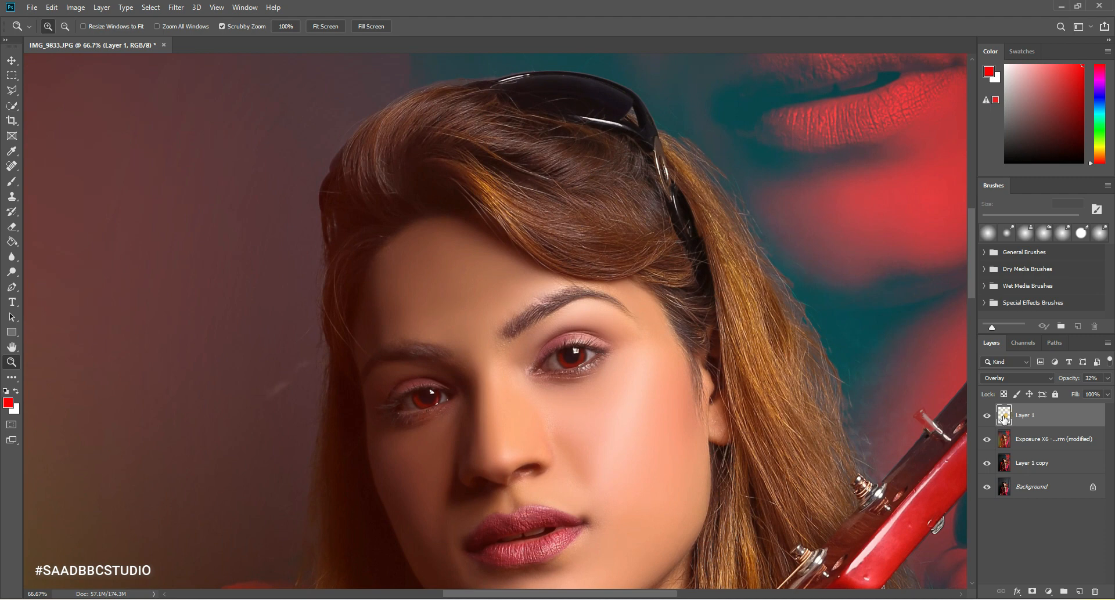
{"action": "key", "text": "ctrl+u"}
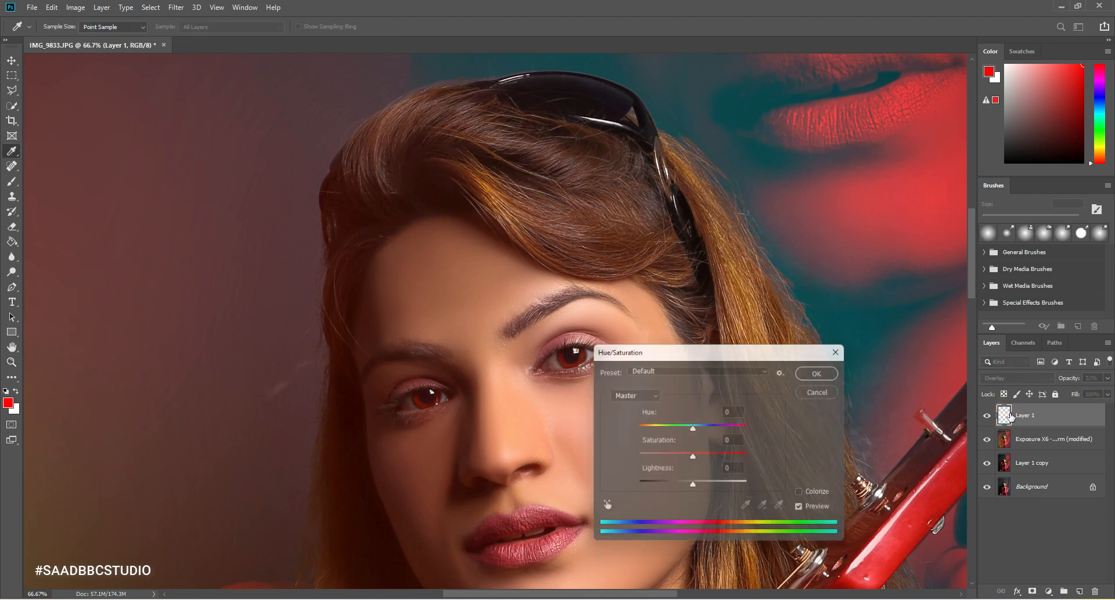
{"action": "left_click_drag", "start_coordinate": [672, 353], "coordinate": [766, 254]}
{"action": "left_click_drag", "start_coordinate": [788, 329], "coordinate": [708, 332]}
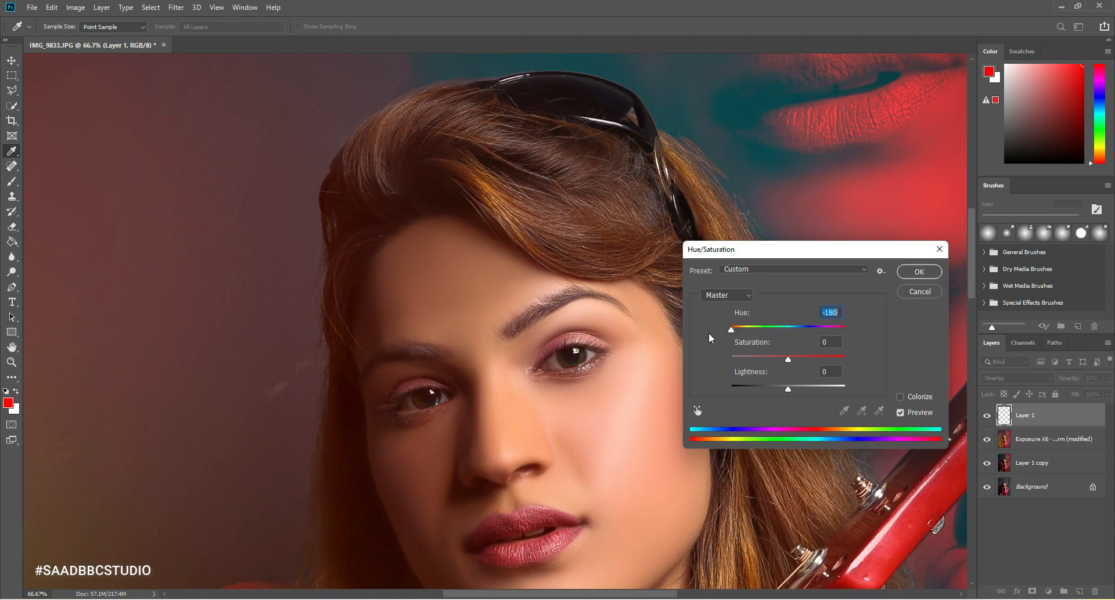
{"action": "left_click_drag", "start_coordinate": [843, 363], "coordinate": [844, 385]}
{"action": "left_click_drag", "start_coordinate": [733, 329], "coordinate": [818, 329]}
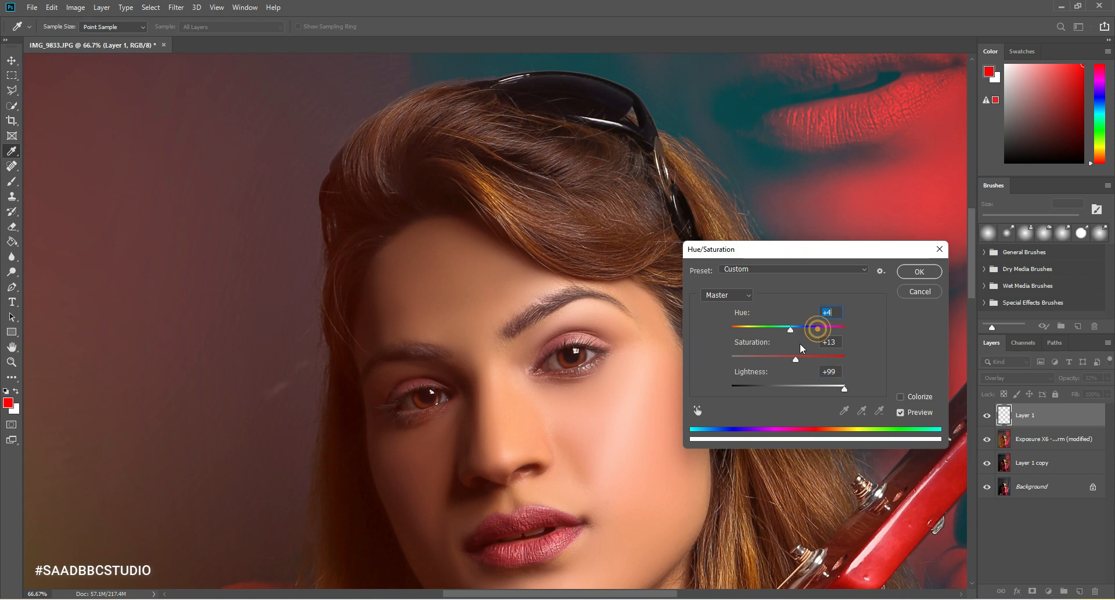
{"action": "left_click_drag", "start_coordinate": [806, 388], "coordinate": [788, 388]}
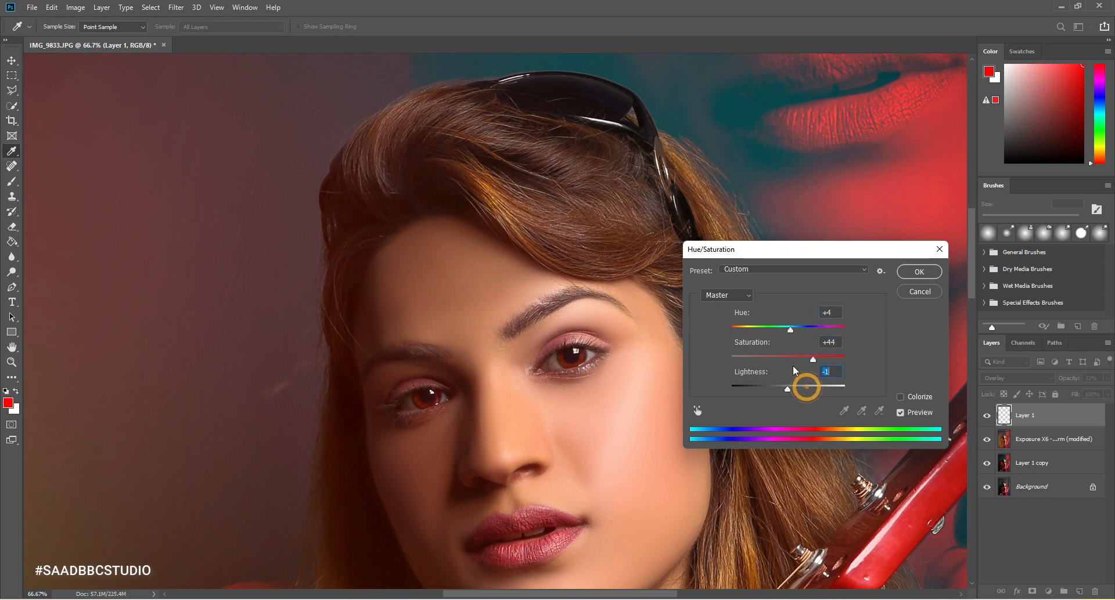
- Refine the iris paint's hue, saturation and lightness for a softer reddish-brown eye color and apply the adjustment
{"action": "left_click_drag", "start_coordinate": [791, 327], "coordinate": [766, 335]}
{"action": "left_click_drag", "start_coordinate": [790, 386], "coordinate": [780, 388]}
{"action": "left_click_drag", "start_coordinate": [817, 356], "coordinate": [830, 357]}
{"action": "left_click_drag", "start_coordinate": [757, 331], "coordinate": [820, 329]}
{"action": "left_click_drag", "start_coordinate": [787, 386], "coordinate": [807, 386]}
{"action": "left_click", "coordinate": [936, 273]}
- Check the eyes within the whole portrait and merge the iris paint layer into the Exposure X6 layer below
{"action": "key", "text": "z"}
{"action": "key", "text": "ctrl+0"}
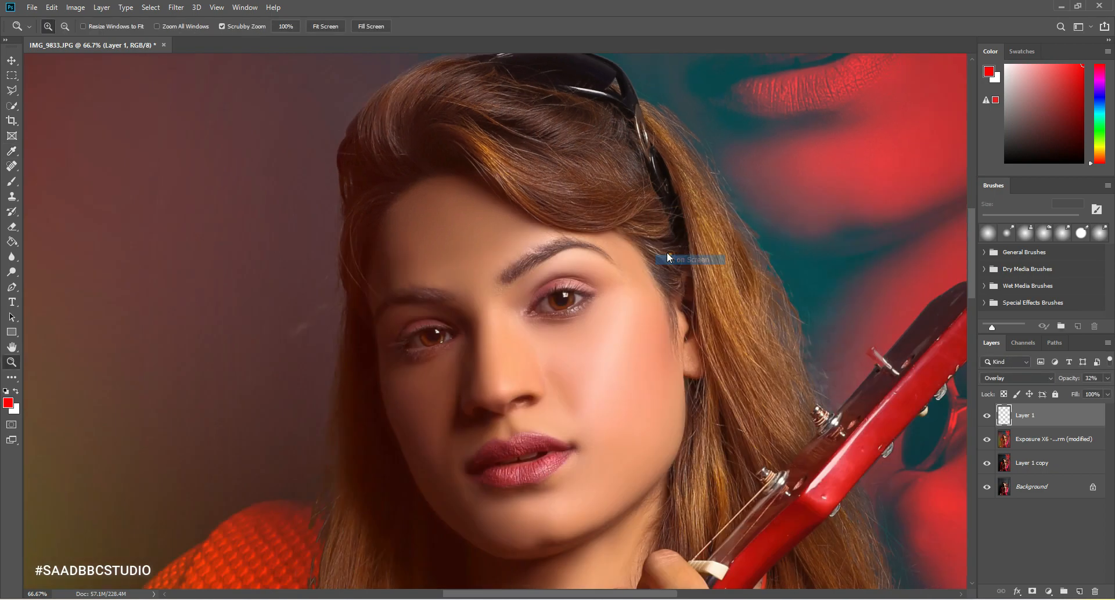
{"action": "left_click", "coordinate": [503, 173]}
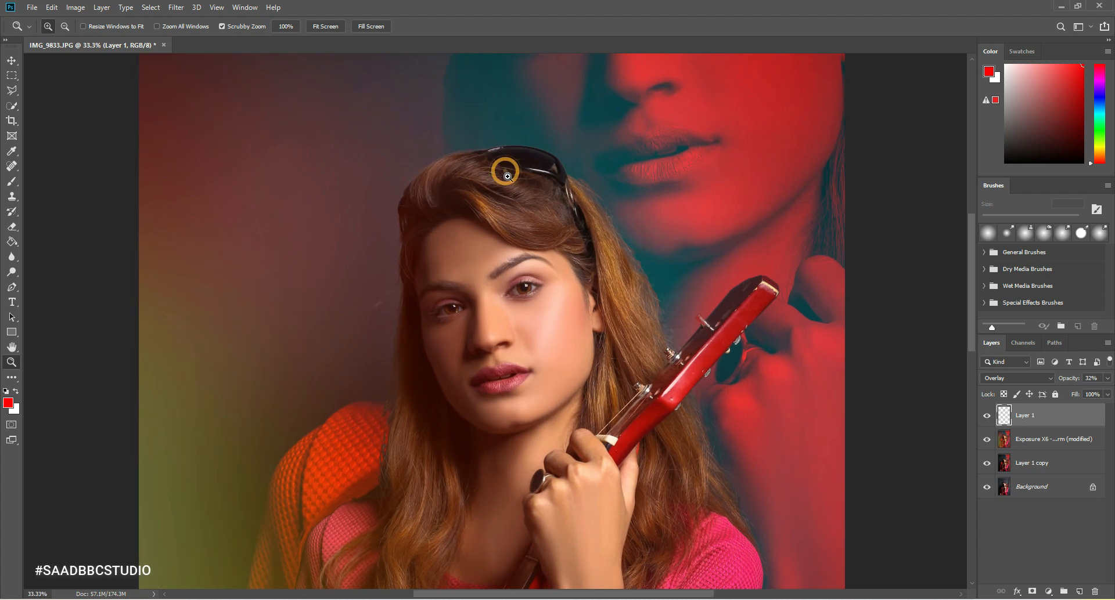
{"action": "scroll", "coordinate": [691, 226], "scroll_direction": "up", "scroll_amount": 4}
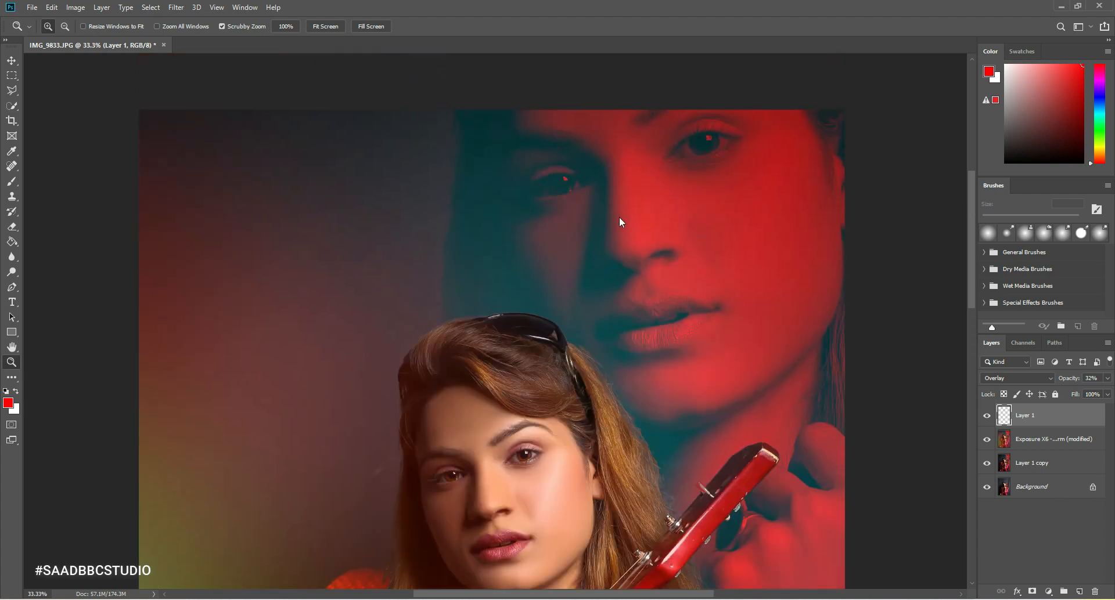
{"action": "right_click", "coordinate": [619, 219]}
{"action": "left_click", "coordinate": [632, 225]}
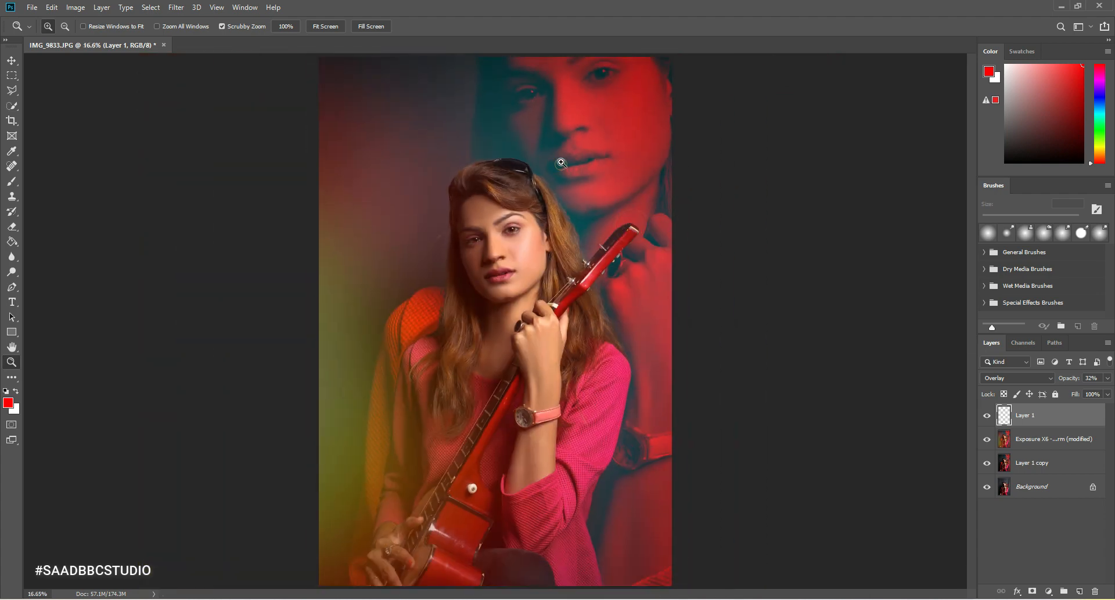
{"action": "left_click", "coordinate": [534, 227]}
{"action": "right_click", "coordinate": [611, 224]}
{"action": "left_click", "coordinate": [623, 229]}
{"action": "right_click", "coordinate": [1053, 436]}
{"action": "left_click", "coordinate": [959, 454]}
- Hide Layer 1 copy, compare the merged Exposure X6 layer with the original Background, and minimize Photoshop
{"action": "left_click", "coordinate": [986, 417]}
{"action": "left_click", "coordinate": [987, 440]}
{"action": "left_click", "coordinate": [988, 416]}
{"action": "left_click", "coordinate": [988, 416]}
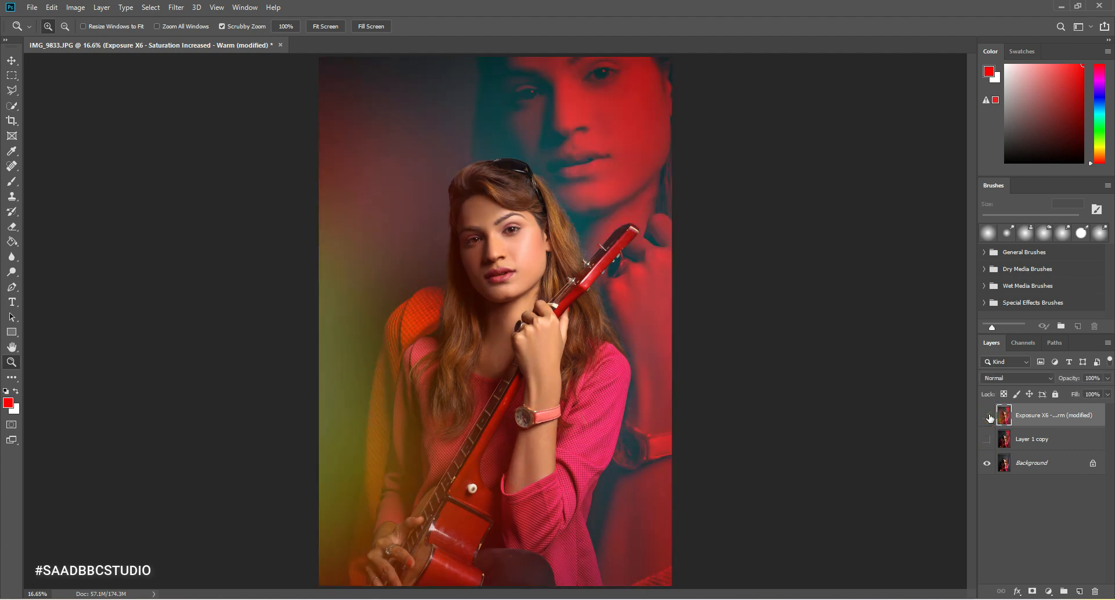
{"action": "left_click", "coordinate": [988, 416]}
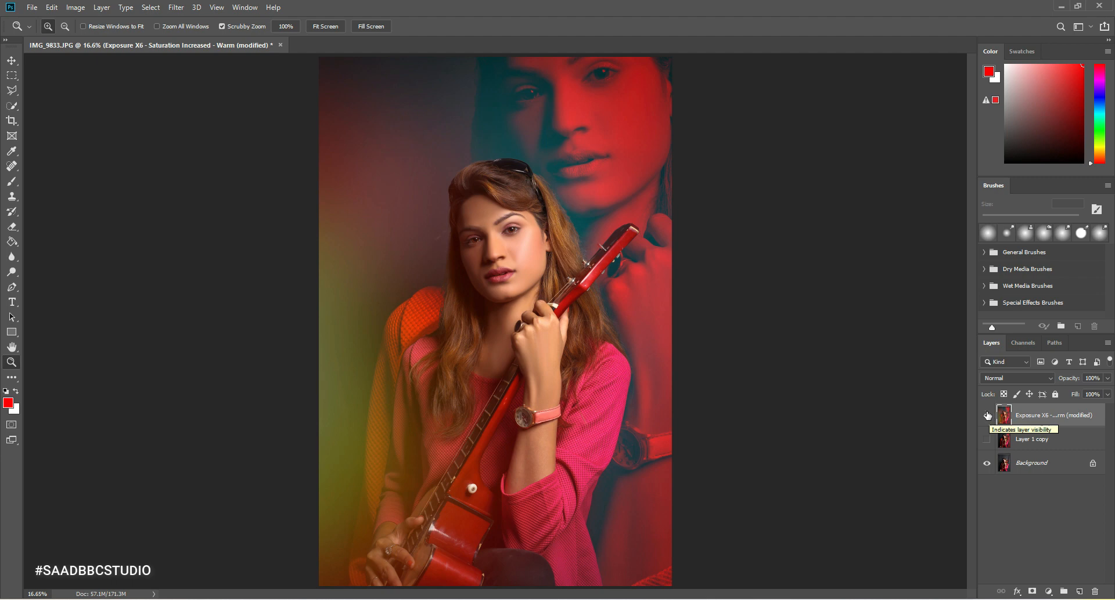
{"action": "left_click", "coordinate": [1061, 7]}
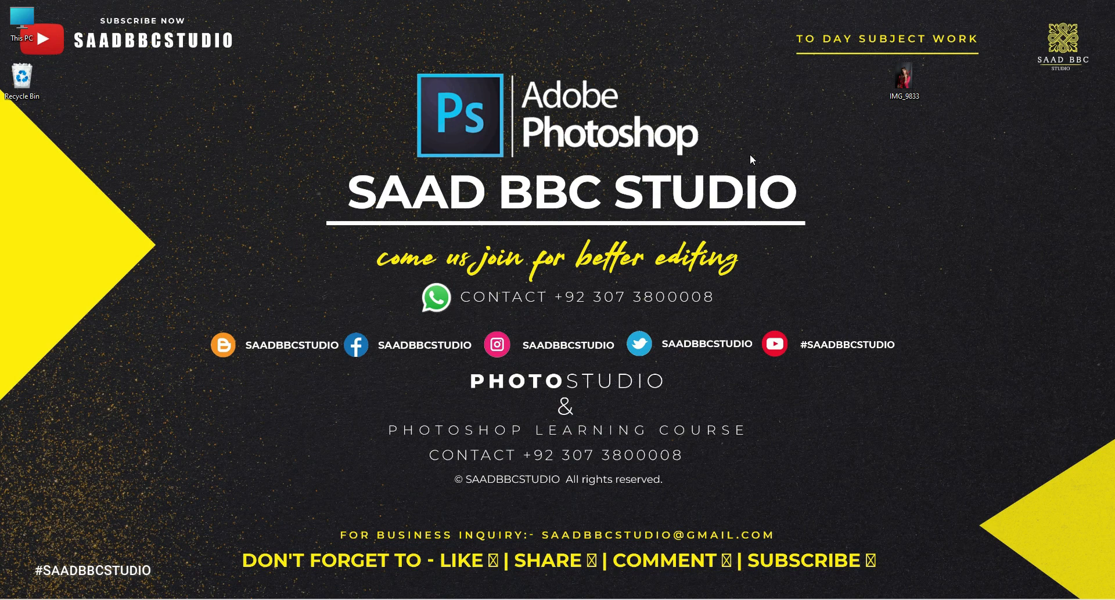